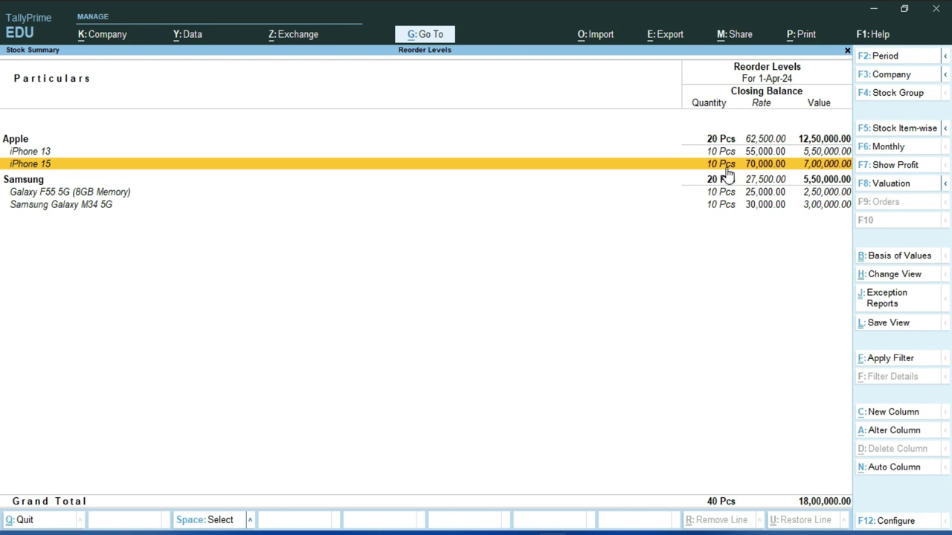
# Examine the closing quantity, rate and value of the two Samsung items in the Stock Summary, and close the report
pyautogui.click(60, 192)
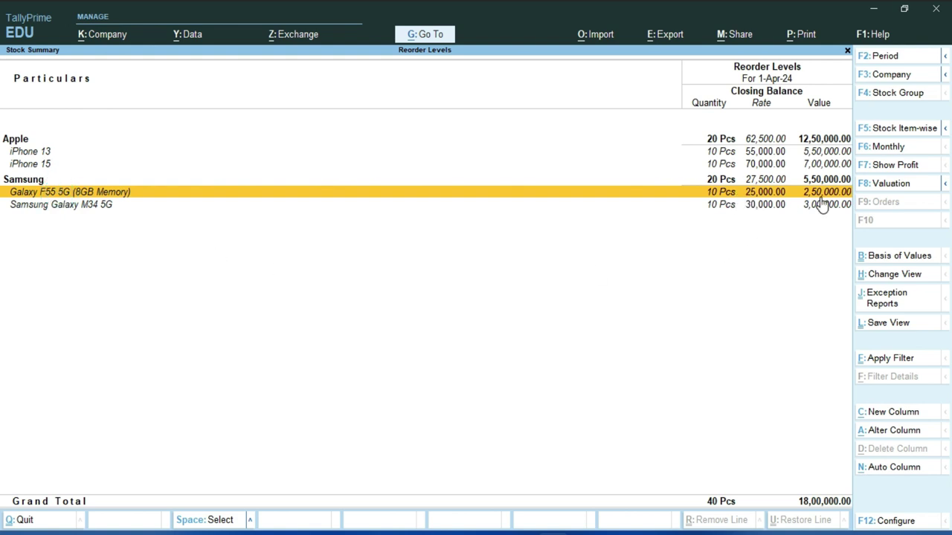
pyautogui.click(38, 204)
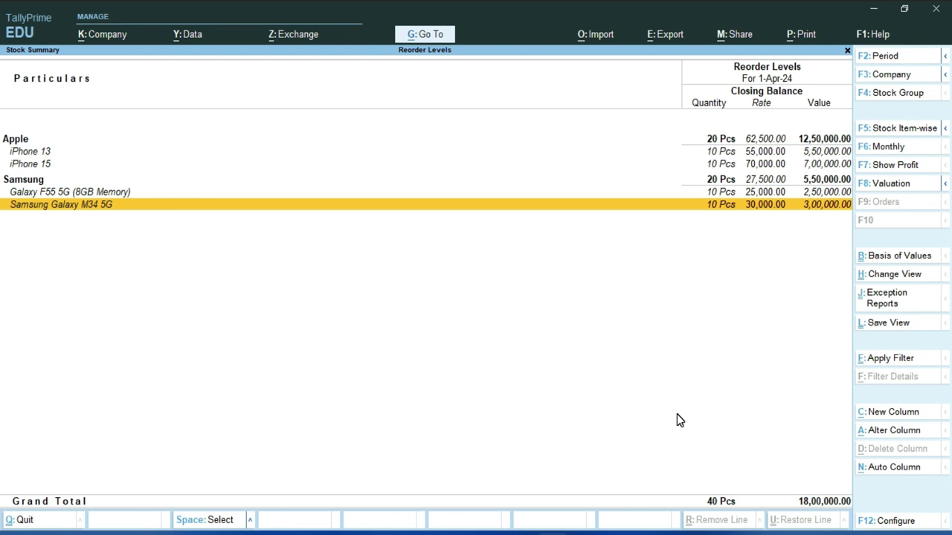
pyautogui.press('Escape')
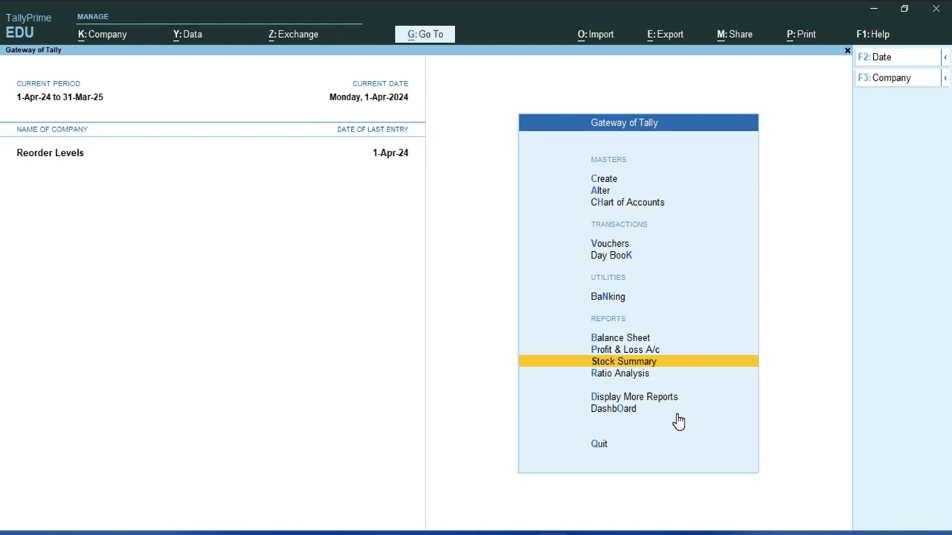
# Open master alteration and expand the list of masters to include the additional master types
pyautogui.click(600, 192)
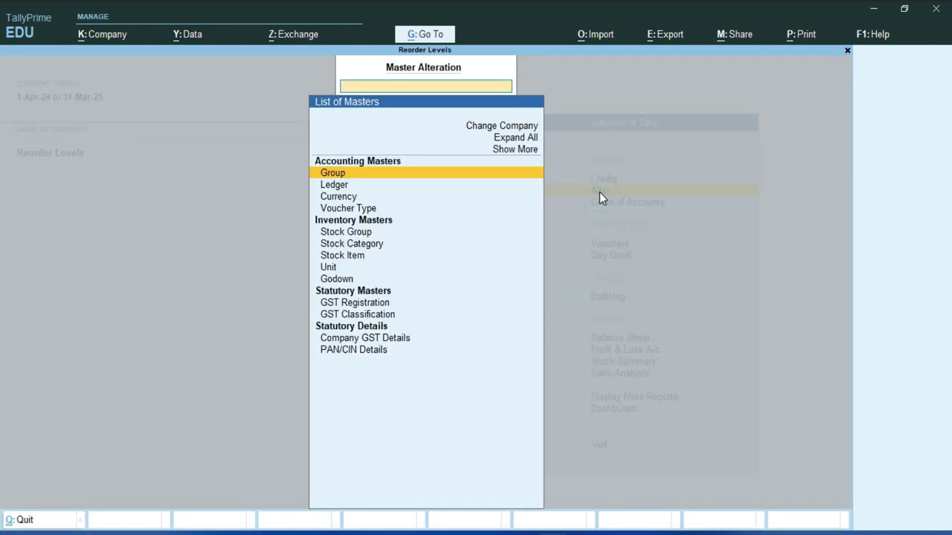
pyautogui.click(515, 151)
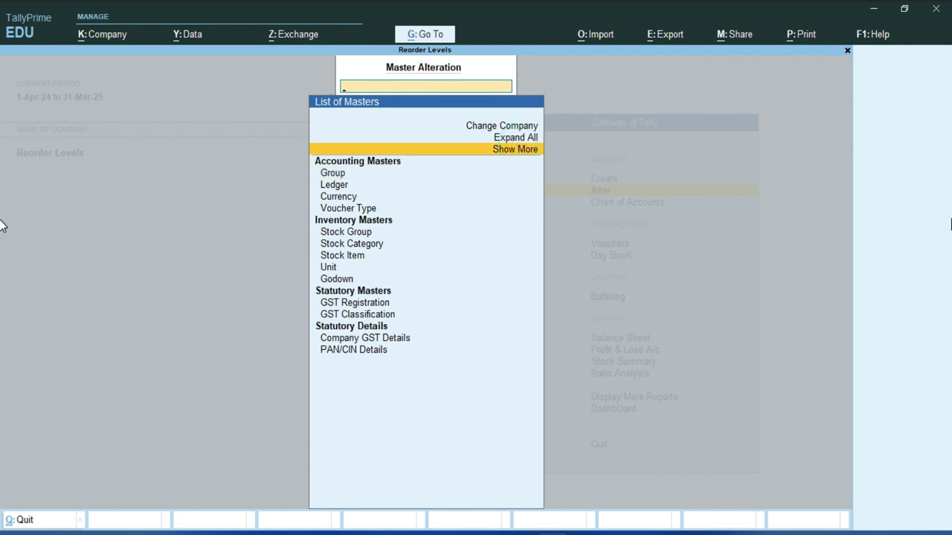
pyautogui.press('Return')
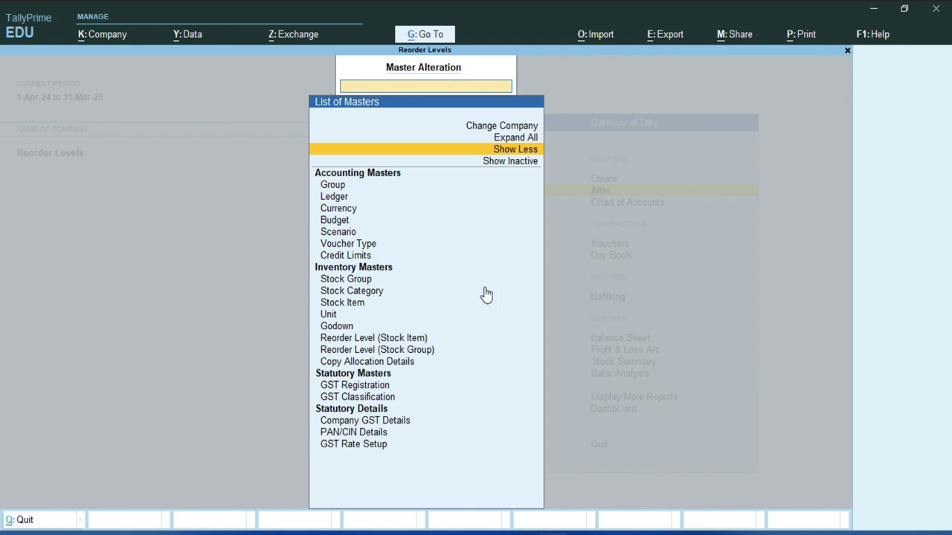
# Open the stock-item reorder level settings for Galaxy F55 5G (8GB Memory)
pyautogui.click(398, 339)
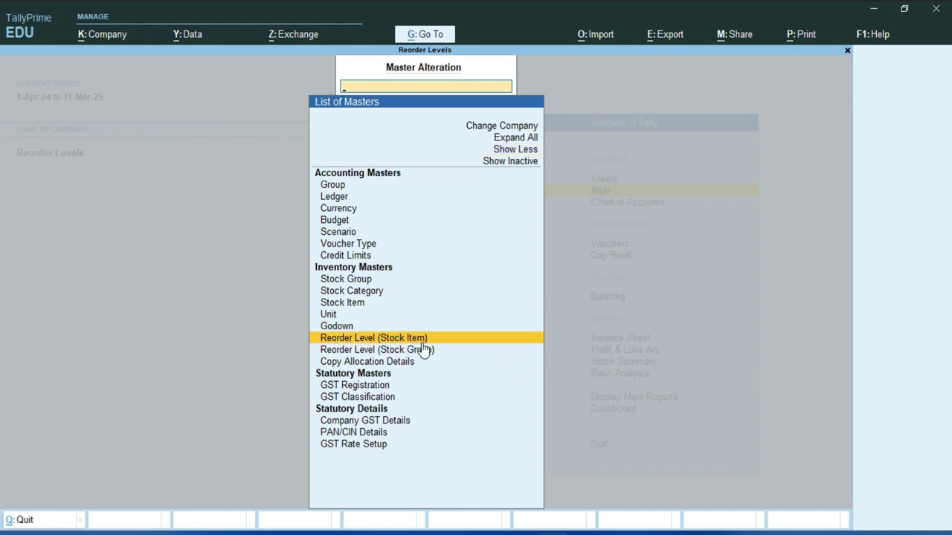
pyautogui.click(336, 350)
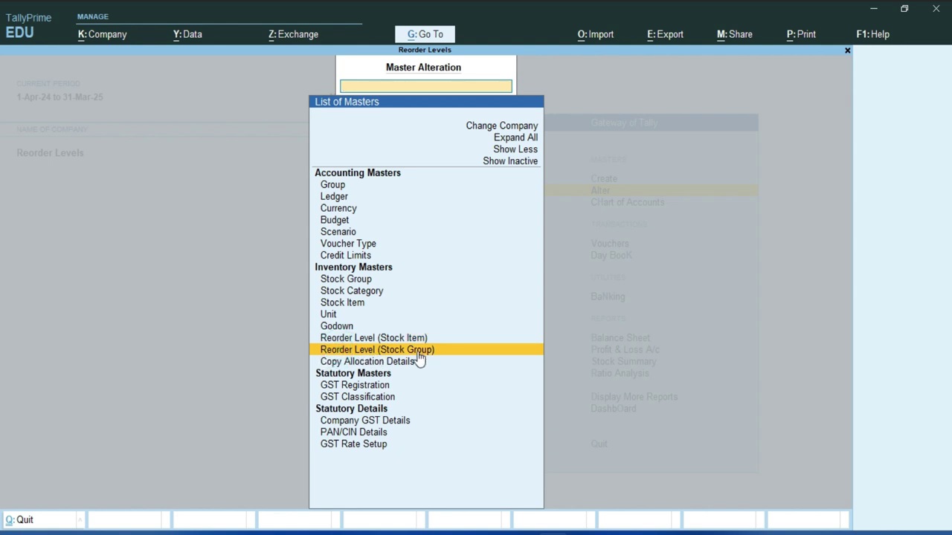
pyautogui.press('Up')
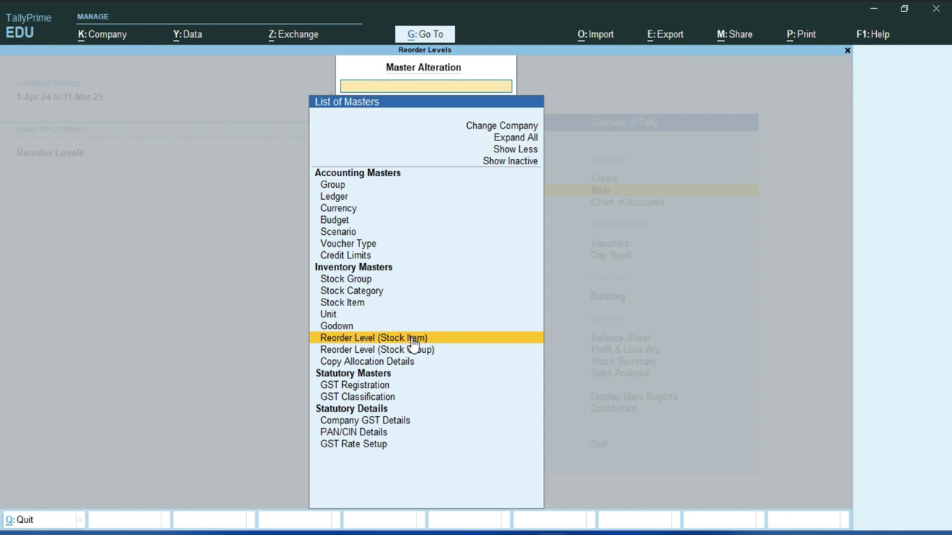
pyautogui.click(336, 350)
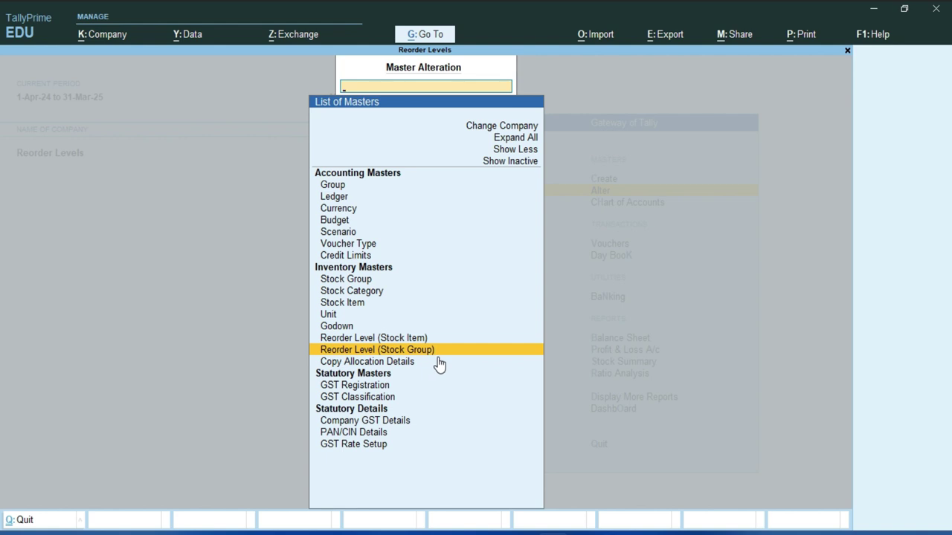
pyautogui.press('Up')
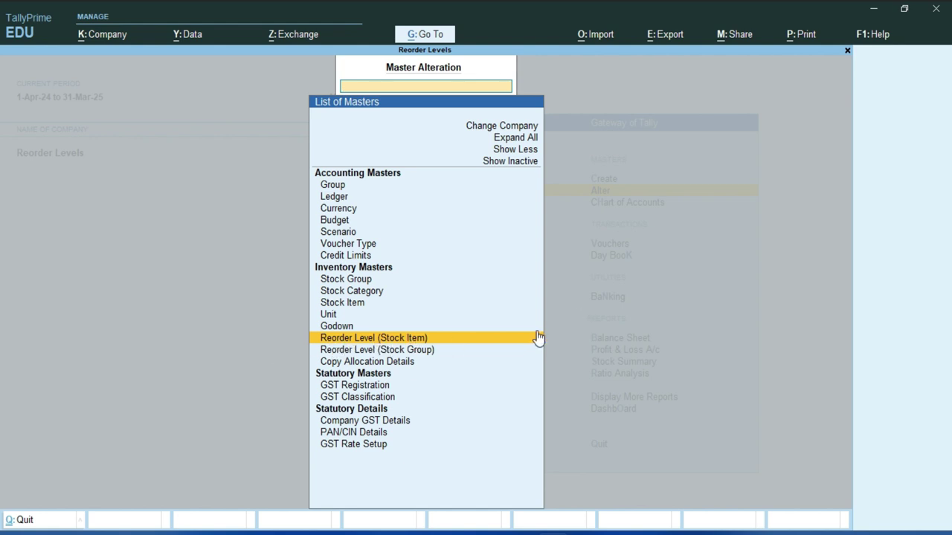
pyautogui.press('Return')
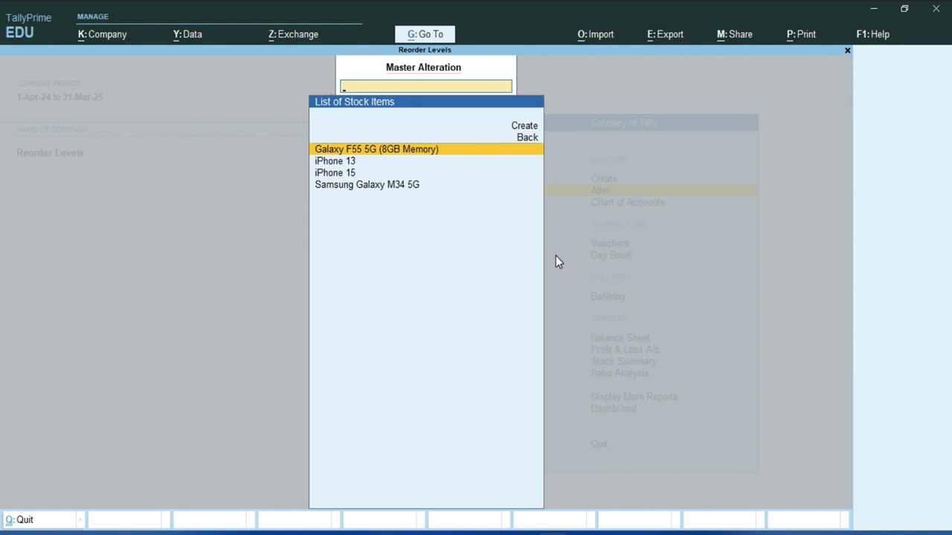
pyautogui.press('Return')
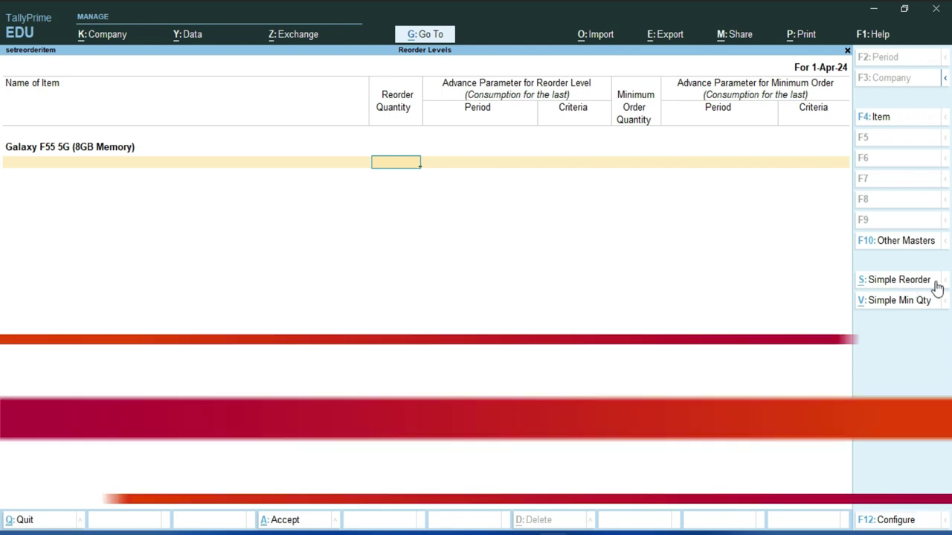
# Using simple reorder and simple minimum quantity modes, set the Galaxy F55's reorder quantity to 5 Pcs and minimum order quantity to 10 Pcs, and save
pyautogui.click(898, 280)
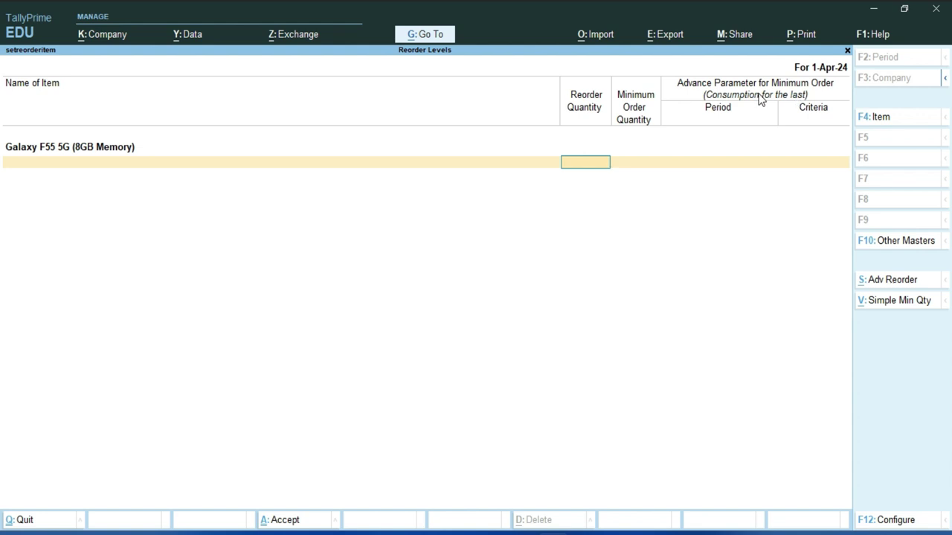
pyautogui.click(887, 301)
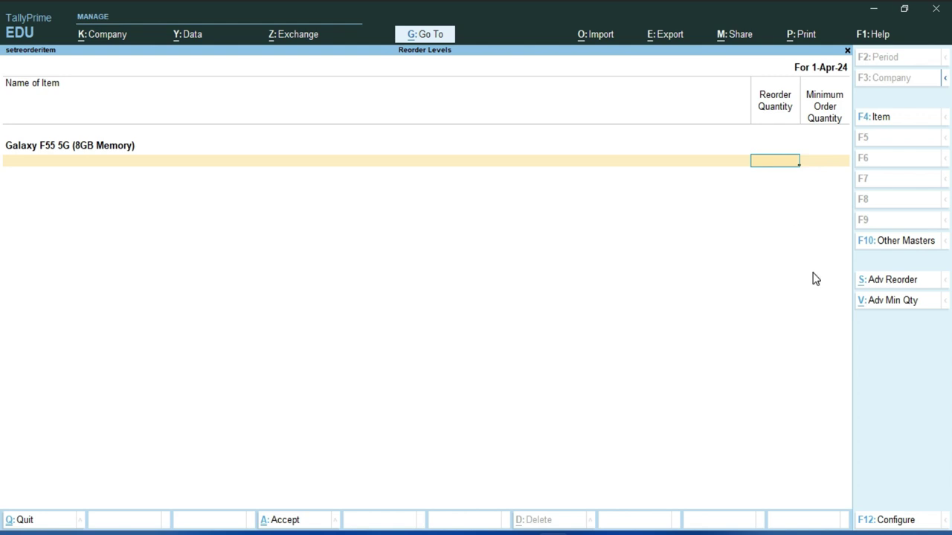
pyautogui.write('5')
pyautogui.press('Return')
pyautogui.write('10')
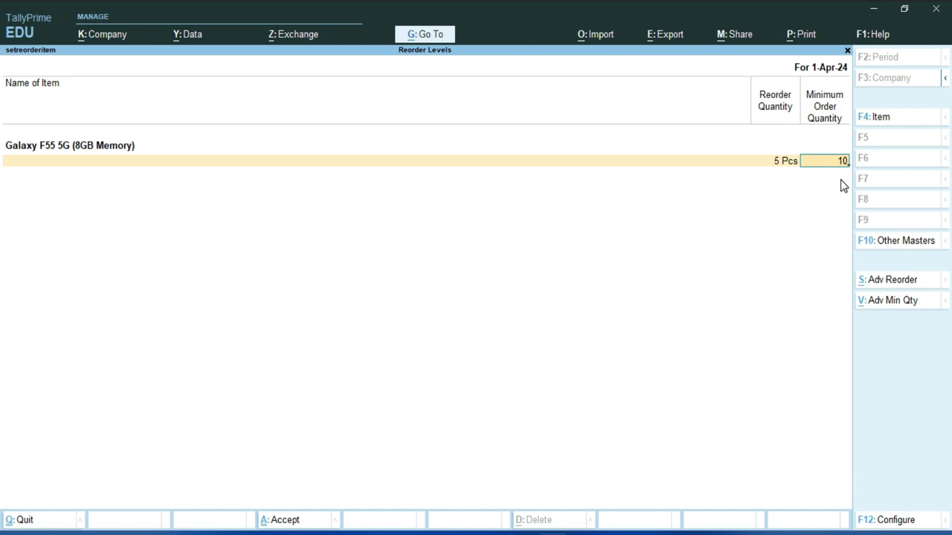
pyautogui.press('Return')
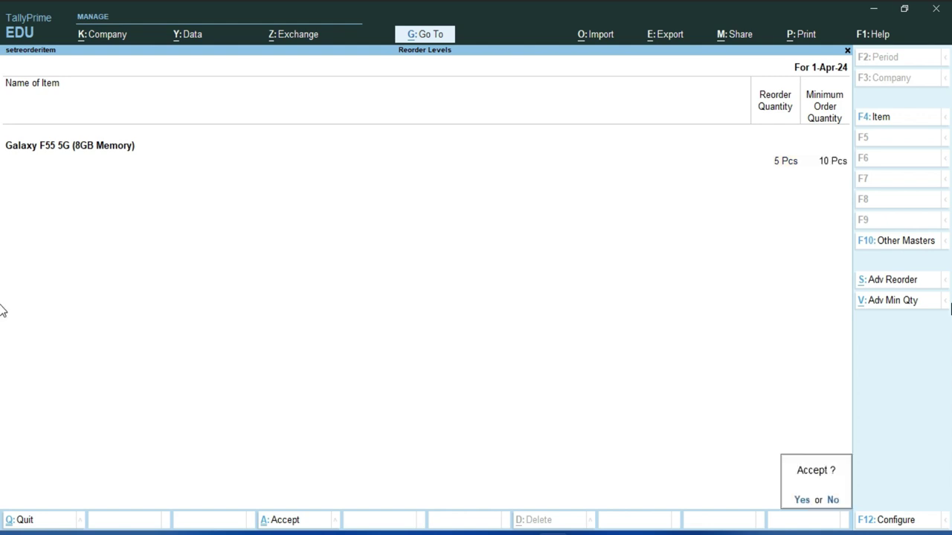
pyautogui.press('Return')
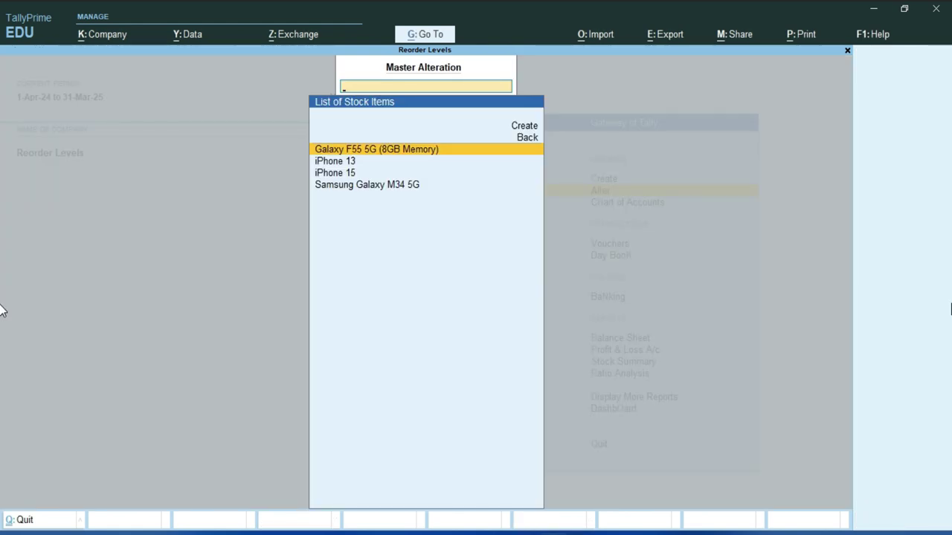
# Open the Stock Group-wise Reorder Status report for the Samsung stock group
pyautogui.press('ctrl')
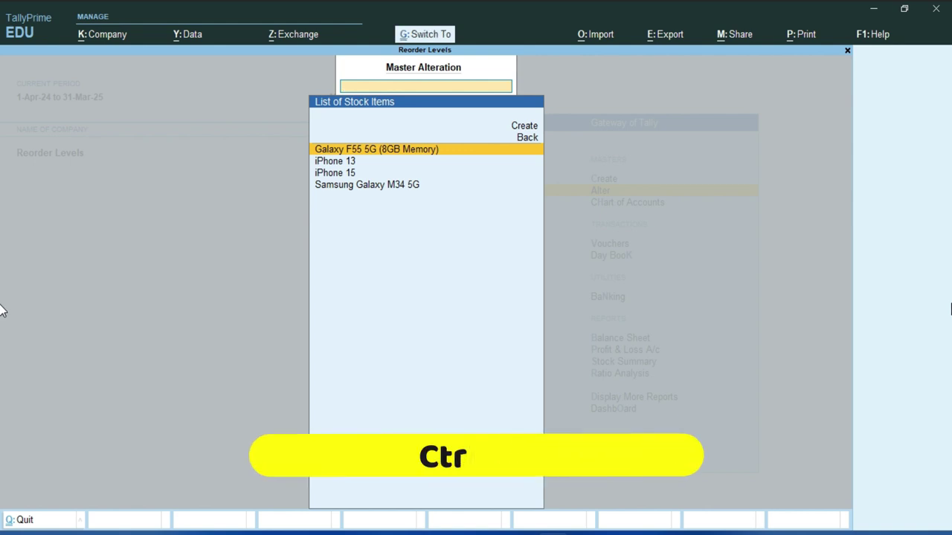
pyautogui.hotkey('ctrl', 'g')
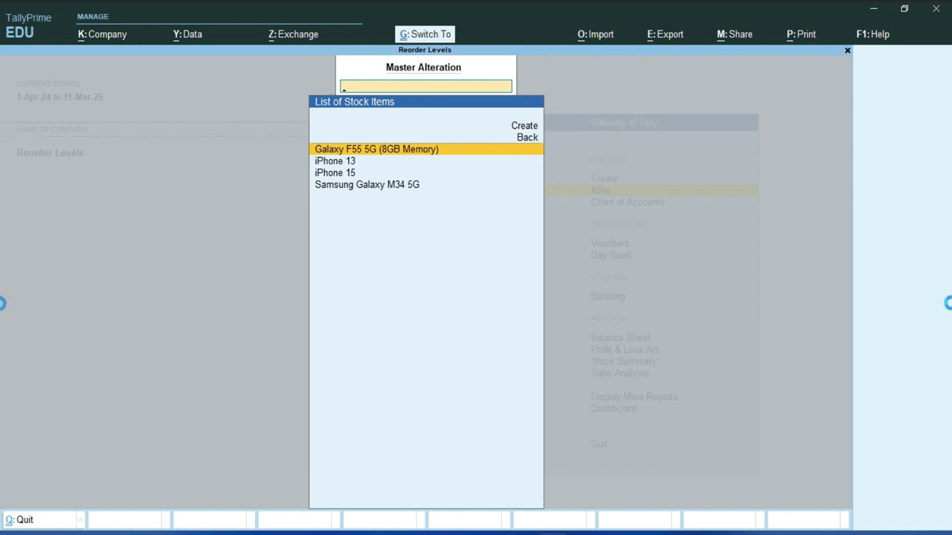
pyautogui.hotkey('ctrl', 'g')
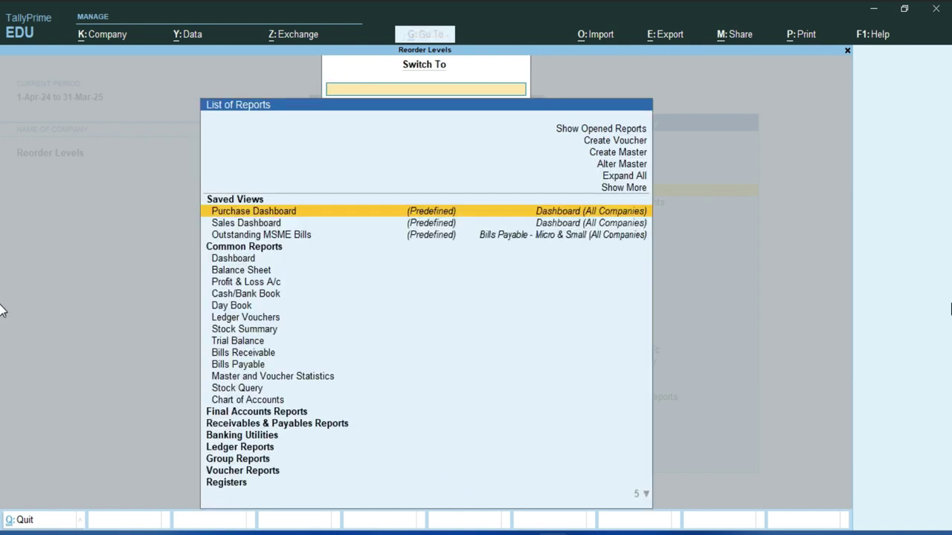
pyautogui.write('Re')
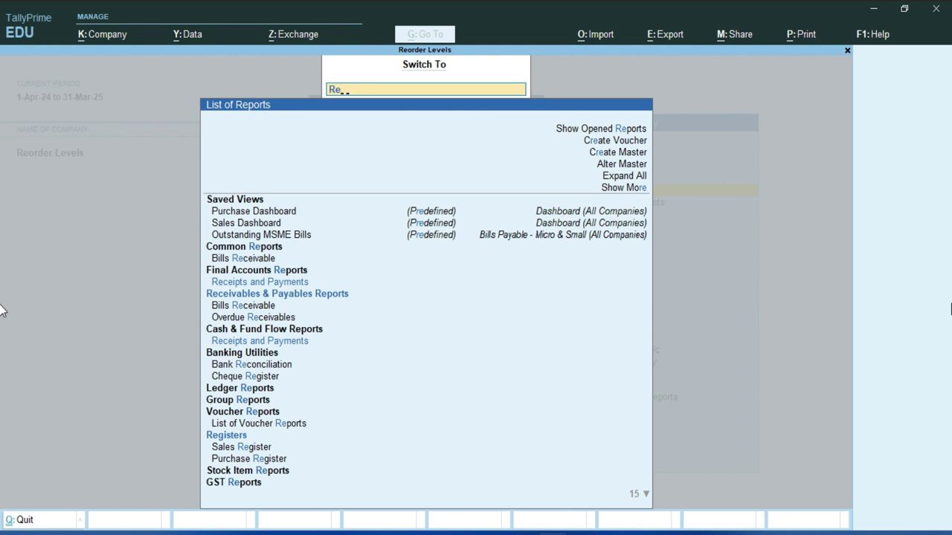
pyautogui.write('o')
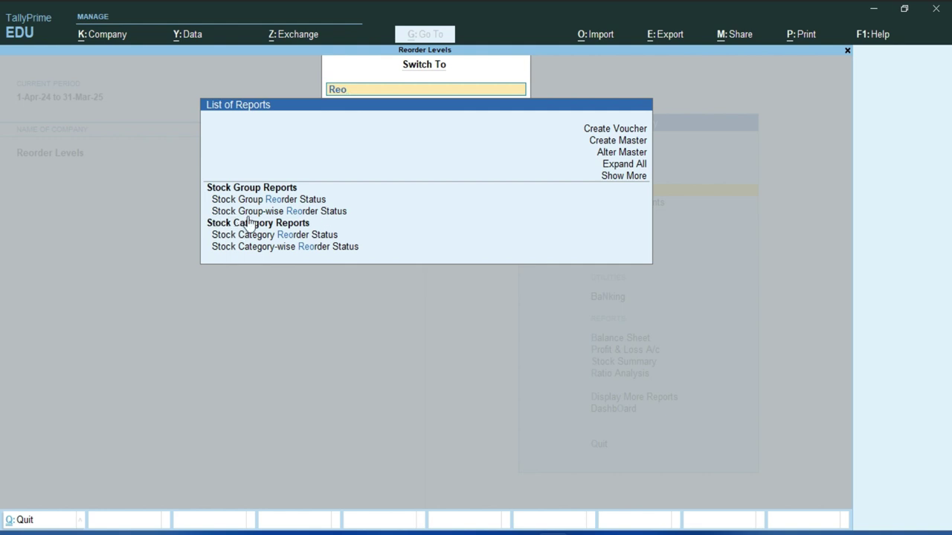
pyautogui.click(345, 214)
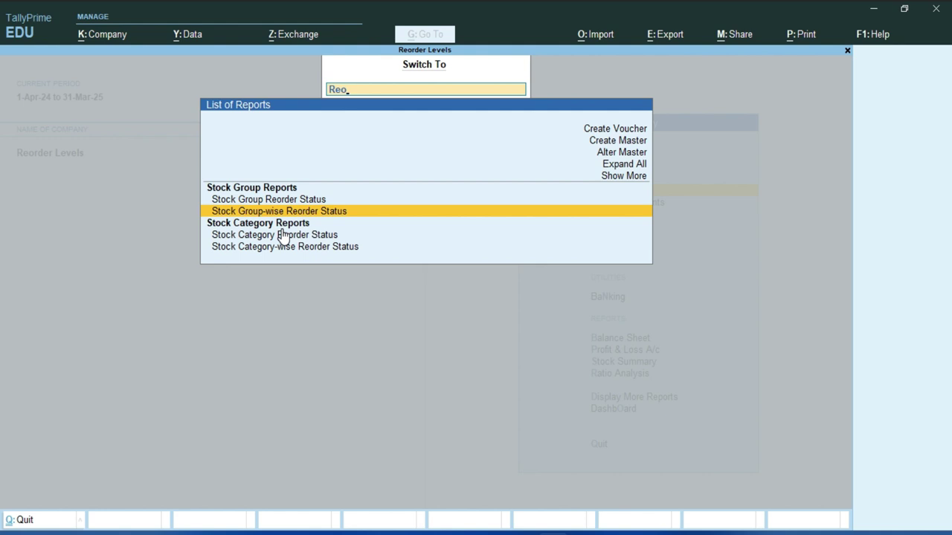
pyautogui.click(343, 214)
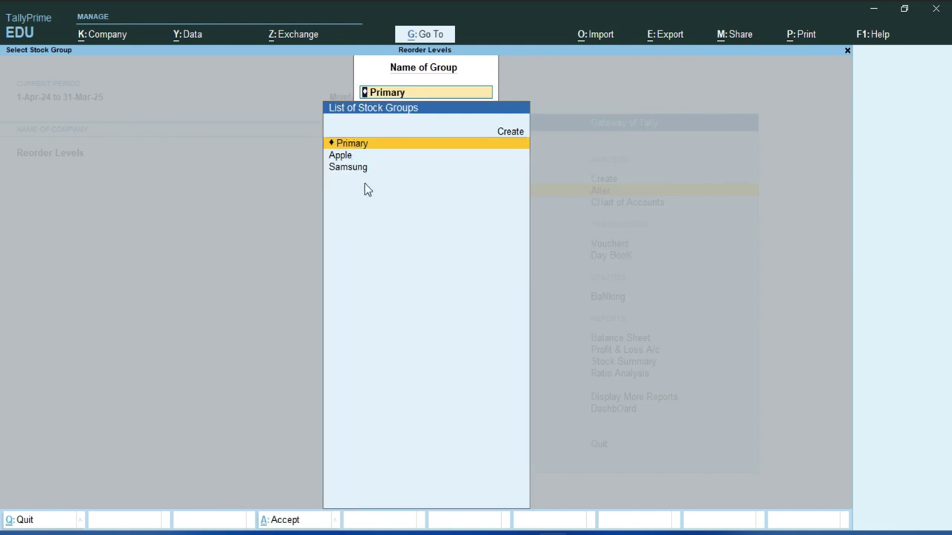
pyautogui.click(345, 168)
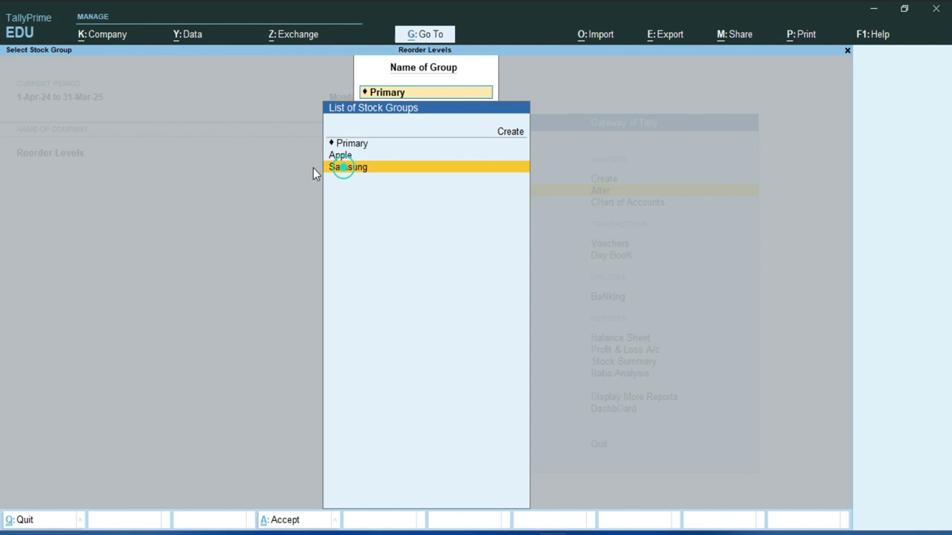
pyautogui.click(393, 173)
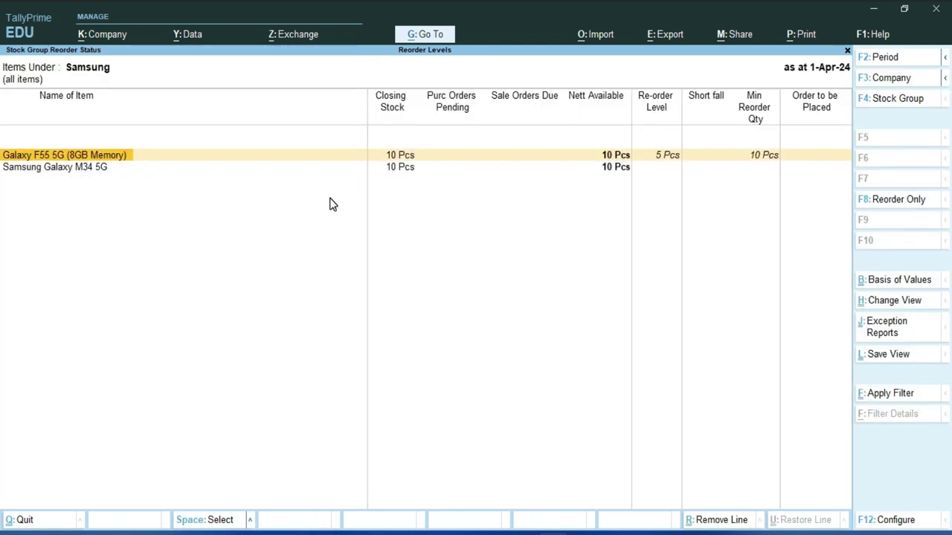
# Examine the available stock, re-order level and minimum quantity of the Galaxy F55 in the reorder status report, and return to the Gateway of Tally
pyautogui.click(65, 168)
pyautogui.click(64, 154)
pyautogui.click(110, 159)
pyautogui.click(611, 154)
pyautogui.press('Escape')
pyautogui.press('Escape')
# Start a new voucher of the inactive Sales Order type and activate that voucher type
pyautogui.press('Down')
pyautogui.press('Down')
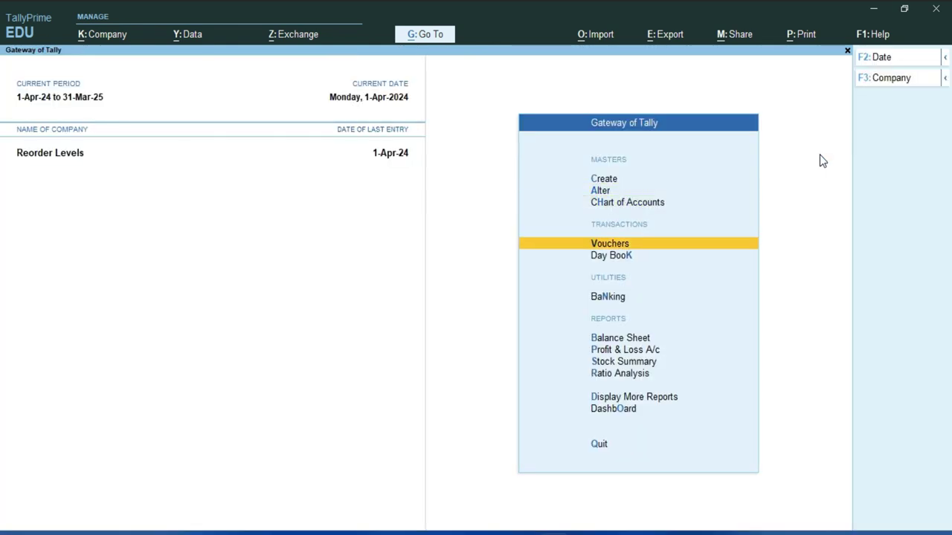
pyautogui.press('Return')
pyautogui.press('F10')
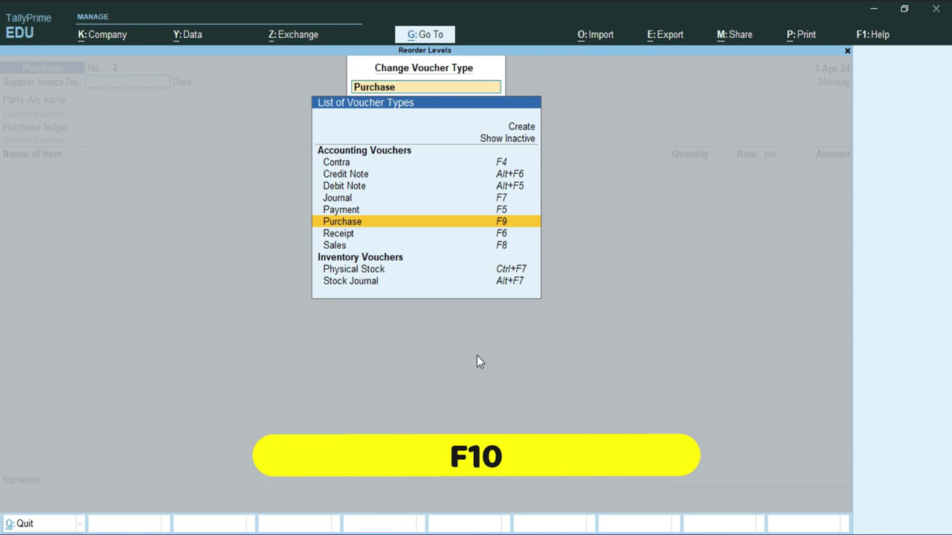
pyautogui.click(496, 142)
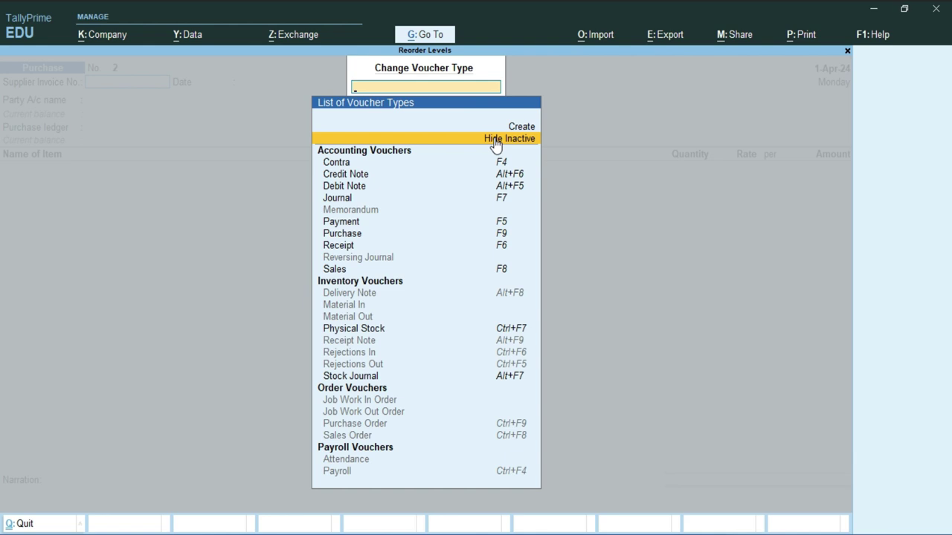
pyautogui.write('Sa')
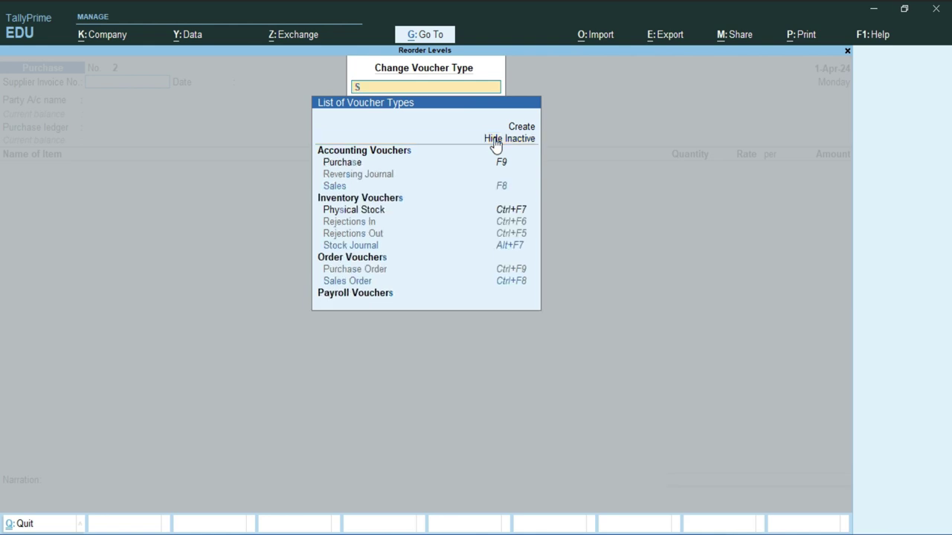
pyautogui.press('Down')
pyautogui.press('Down')
pyautogui.press('Down')
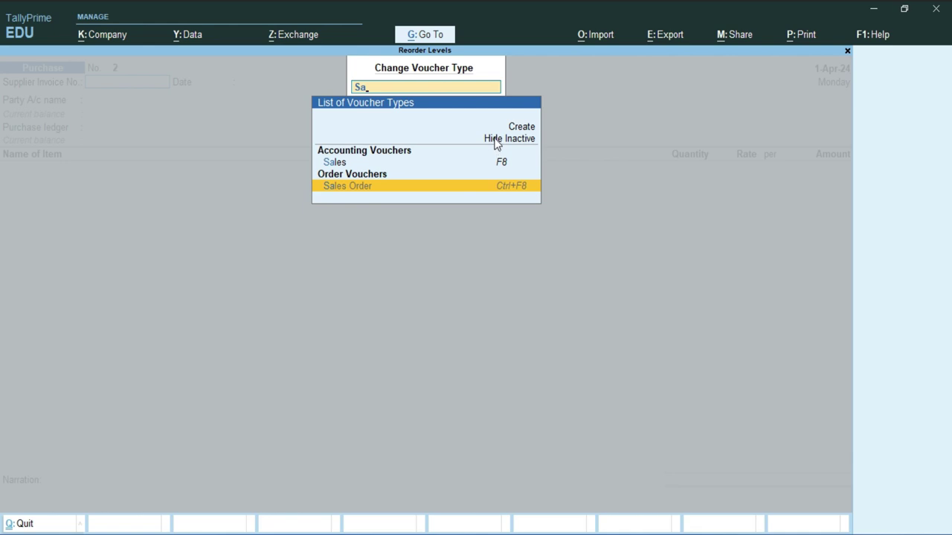
pyautogui.press('Return')
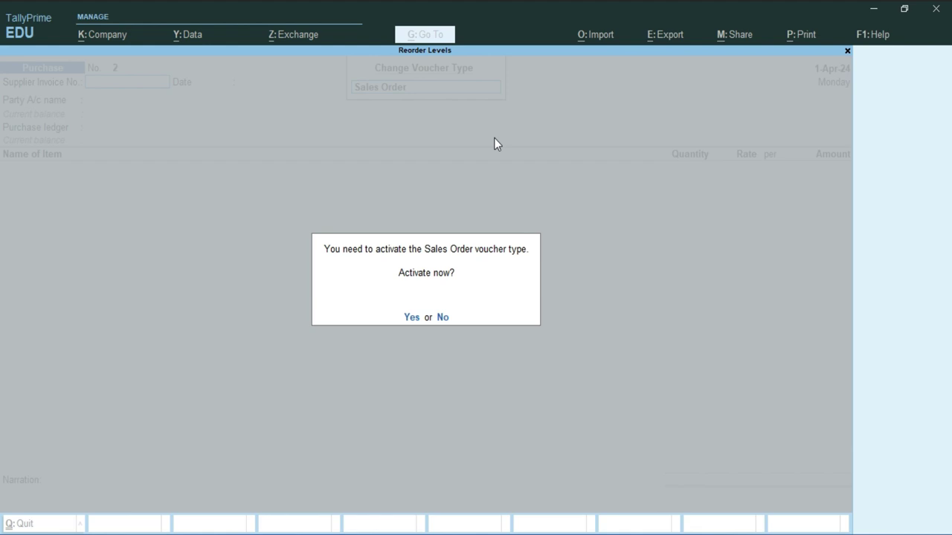
pyautogui.press('y')
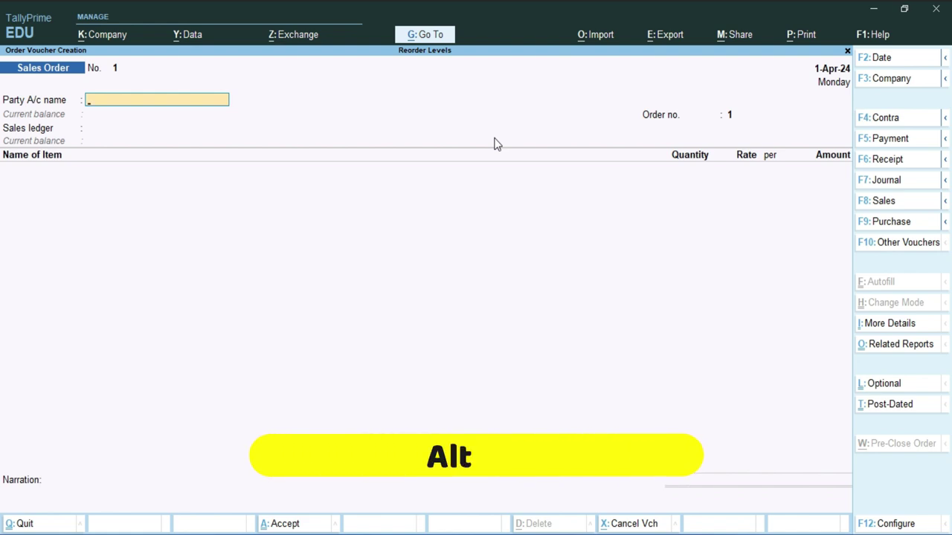
# Create a ledger with the customer's name under Sundry Debtors as the sales order's party and save it
pyautogui.hotkey('alt', 'c')
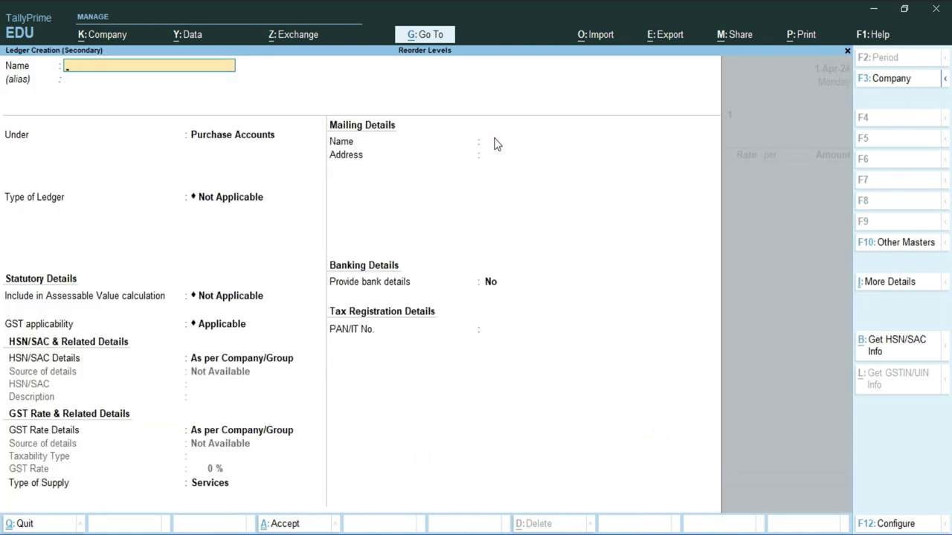
pyautogui.write('Aman')
pyautogui.press('Return')
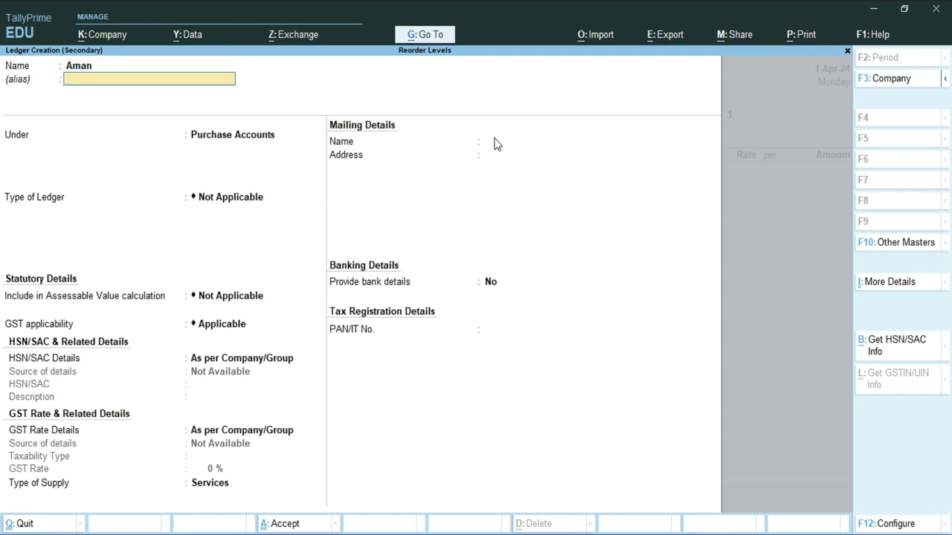
pyautogui.press('Return')
pyautogui.write('St')
pyautogui.press('Down')
pyautogui.press('Down')
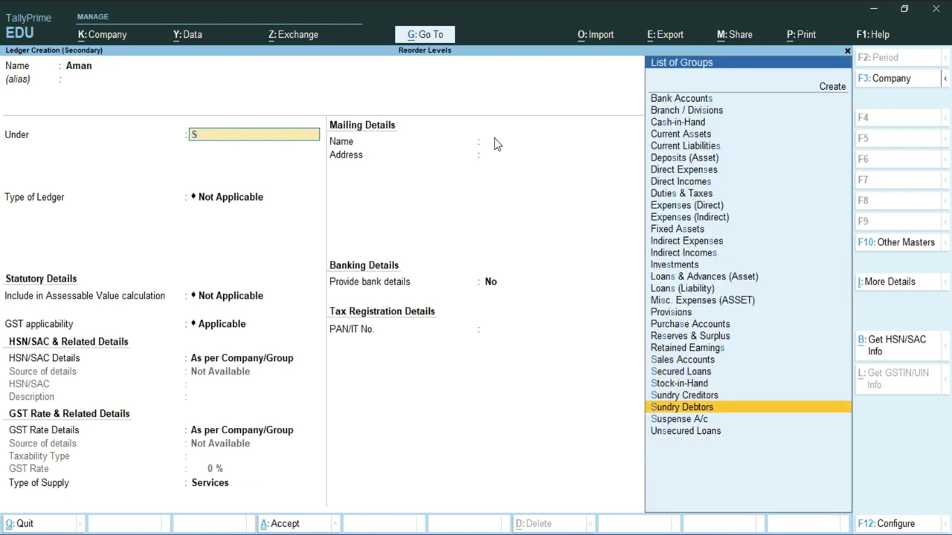
pyautogui.press('Return')
pyautogui.press('Return')
pyautogui.press('Return')
pyautogui.press('Return')
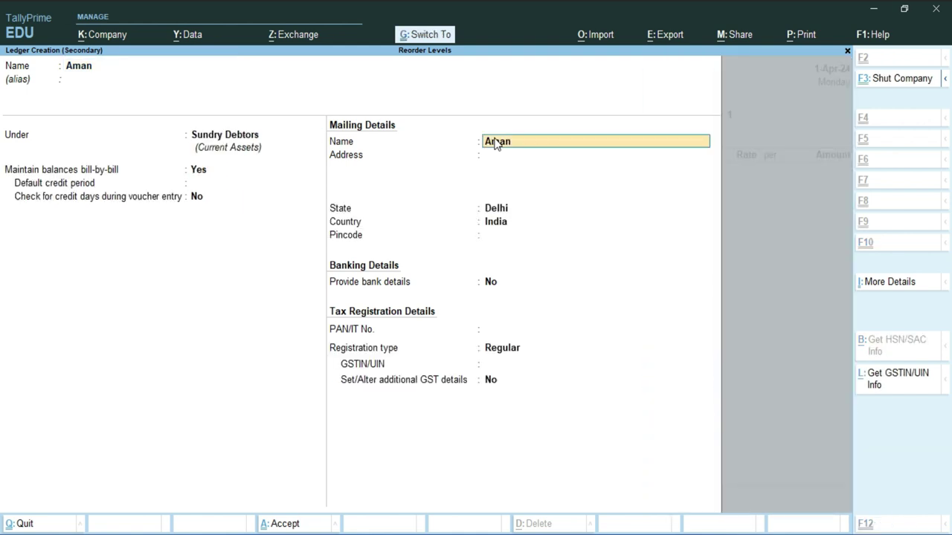
pyautogui.hotkey('ctrl', 'a')
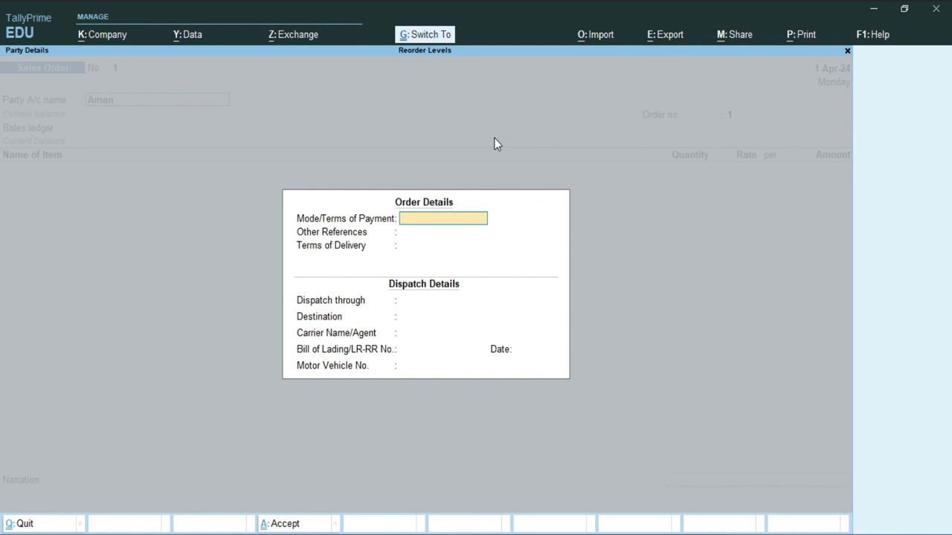
# Leave the sales order's order and dispatch details blank, keep the customer's party details, and keep order number 1
pyautogui.press('Escape')
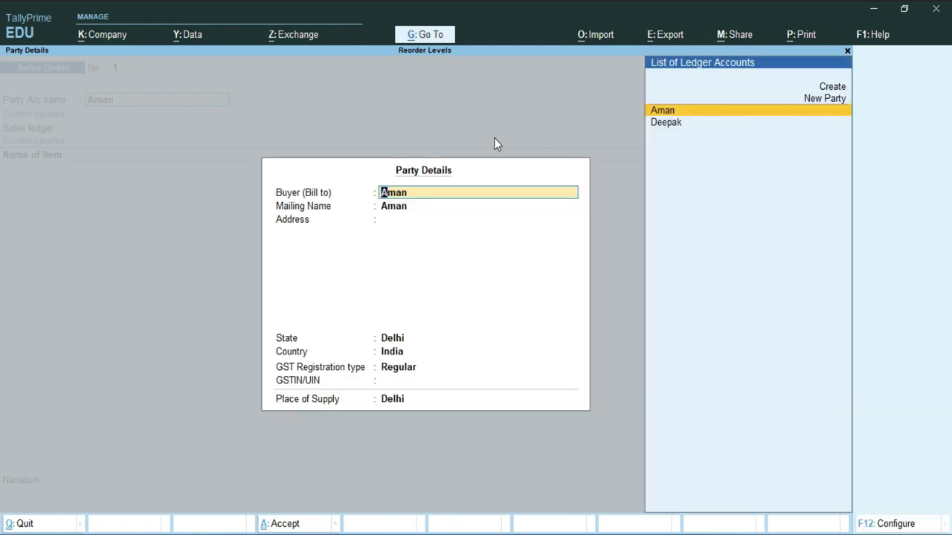
pyautogui.press('Escape')
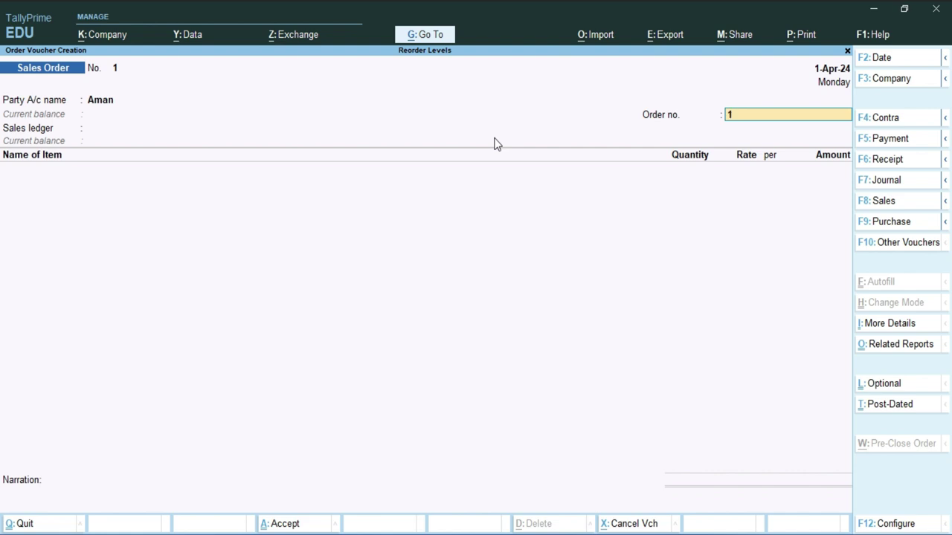
pyautogui.press('Return')
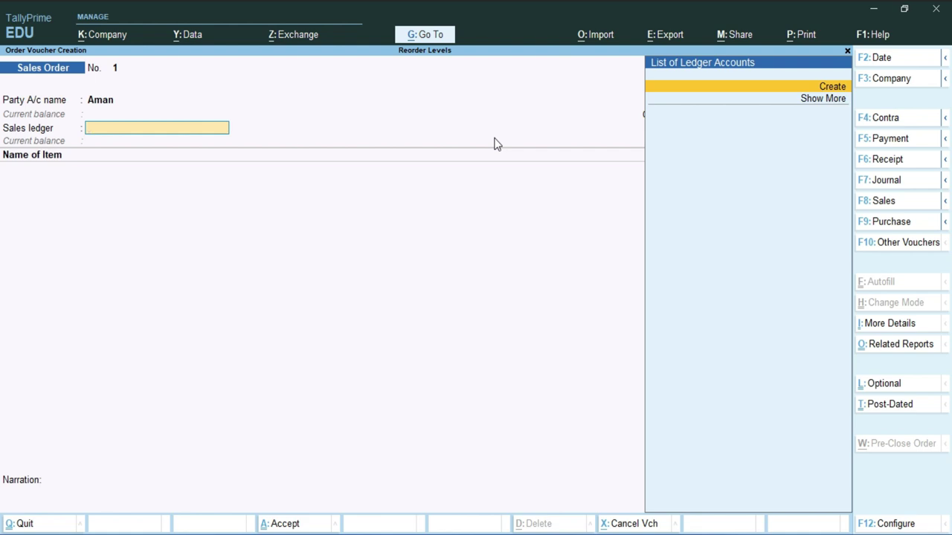
# Create a ledger named Sale under Sales Accounts and use it as the sales order's sales ledger
pyautogui.press('Return')
pyautogui.write('Sale')
pyautogui.press('Return')
pyautogui.write('S')
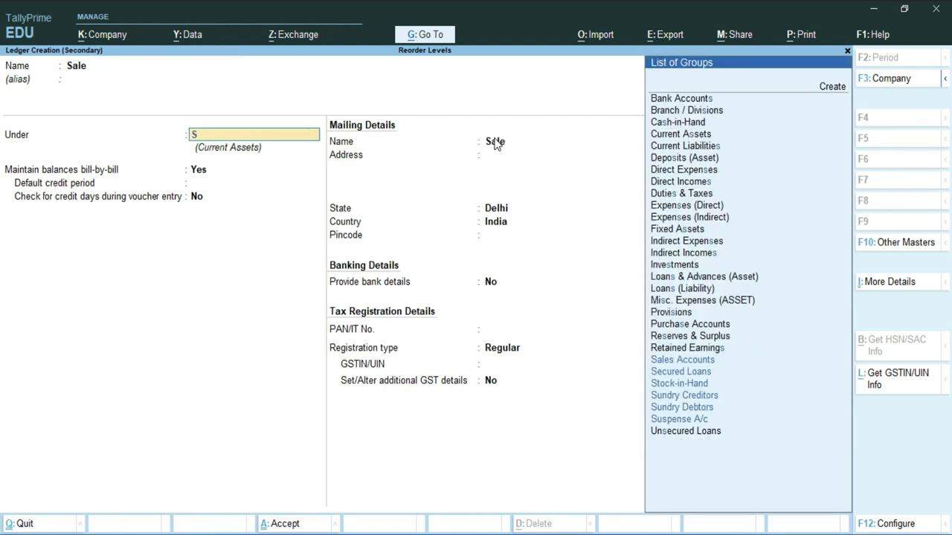
pyautogui.press('Return')
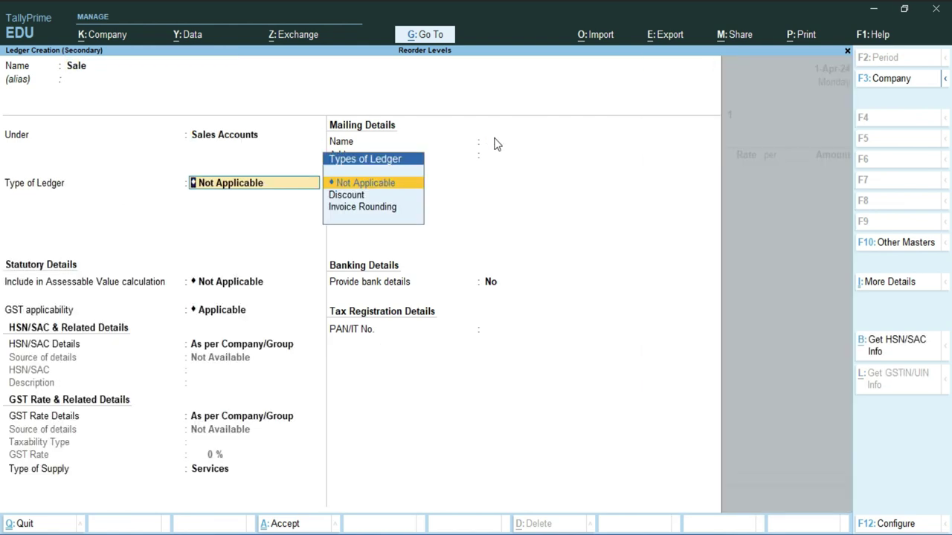
pyautogui.hotkey('ctrl', 'a')
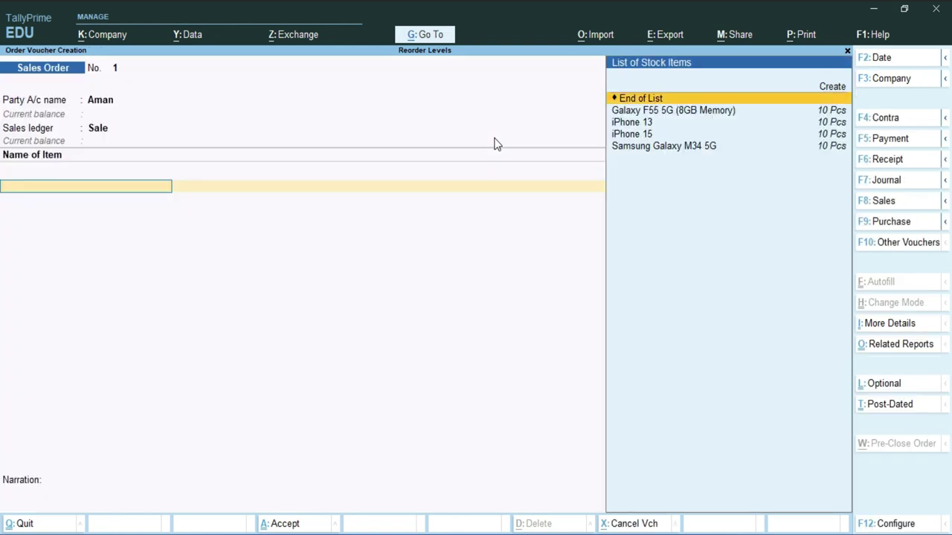
# Add 6 Pcs of Galaxy F55 5G (8GB Memory) at a rate of 35,000, due on 1-Apr-24, and save the sales order
pyautogui.press('Down')
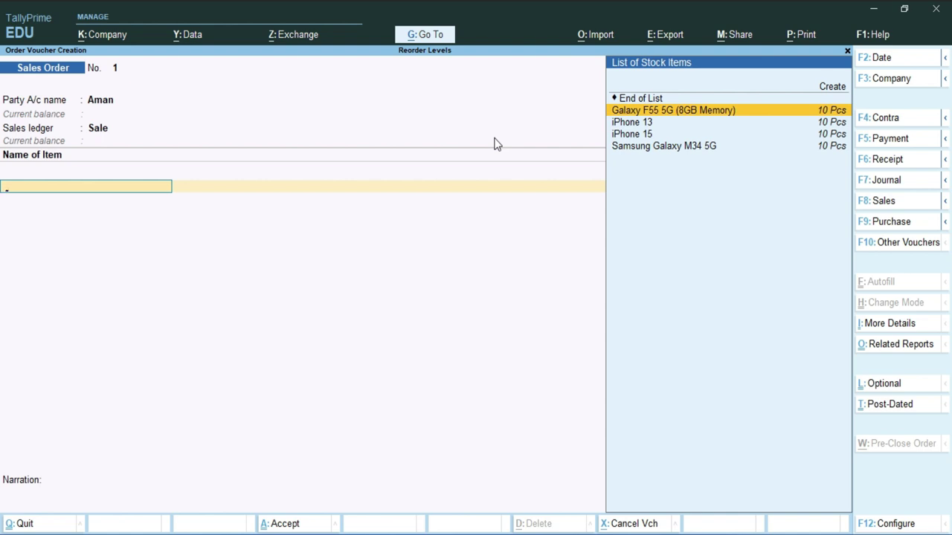
pyautogui.press('Return')
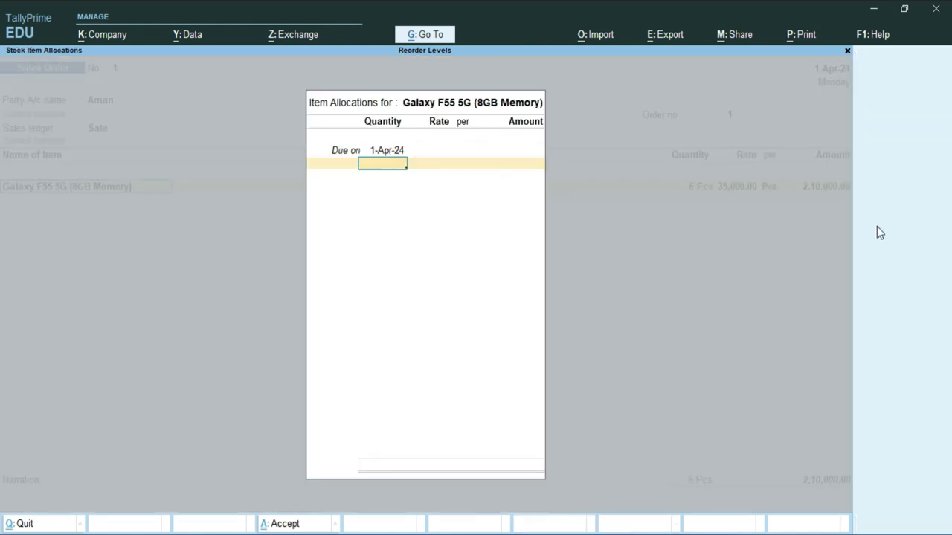
pyautogui.write('6')
pyautogui.press('Return')
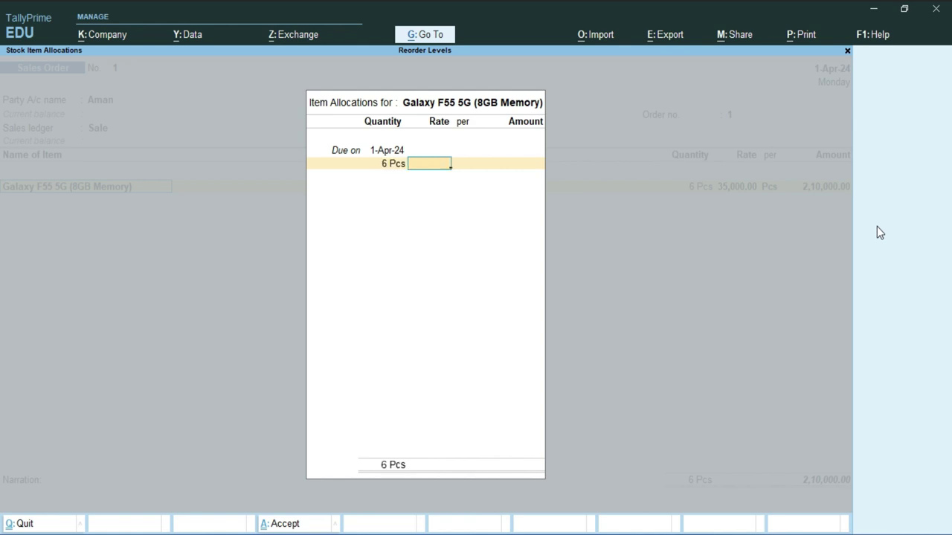
pyautogui.write('35000')
pyautogui.press('Return')
pyautogui.press('Return')
pyautogui.press('Return')
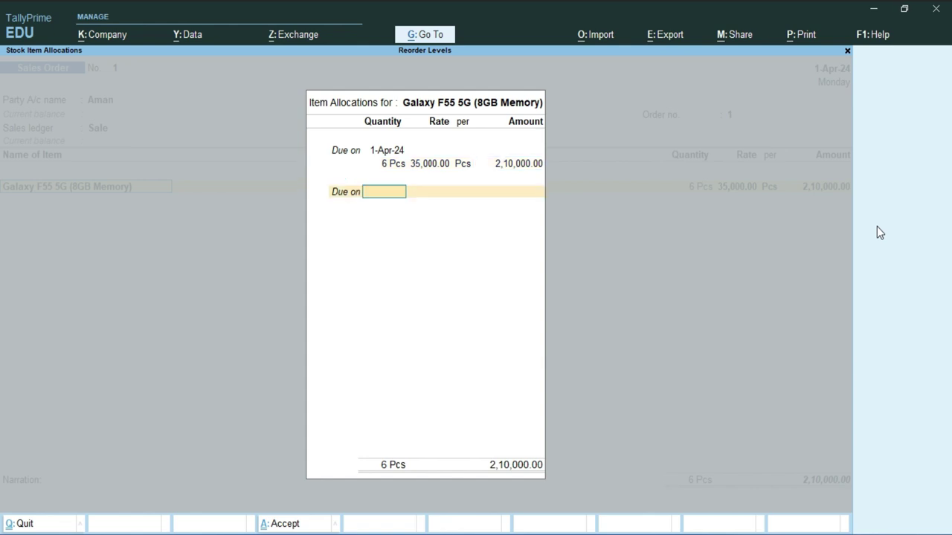
pyautogui.press('Return')
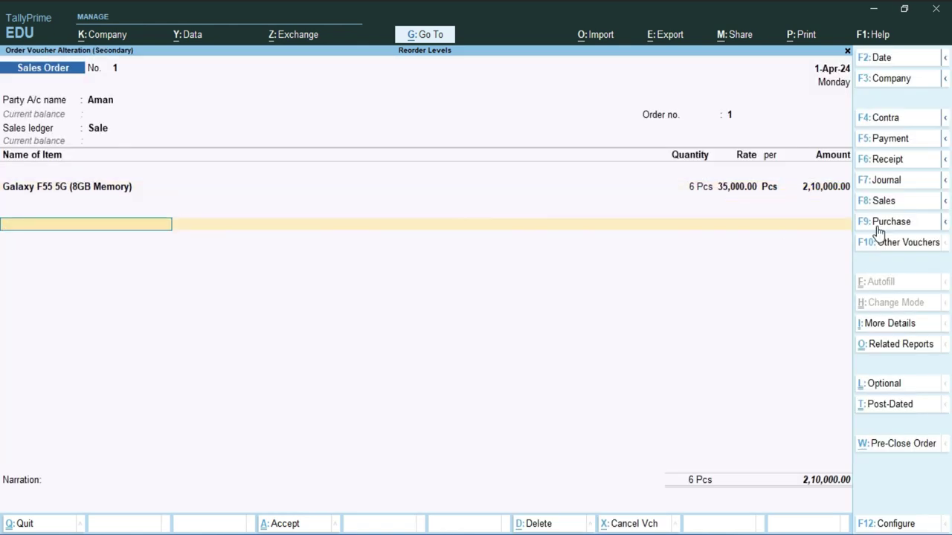
pyautogui.press('Return')
pyautogui.press('Return')
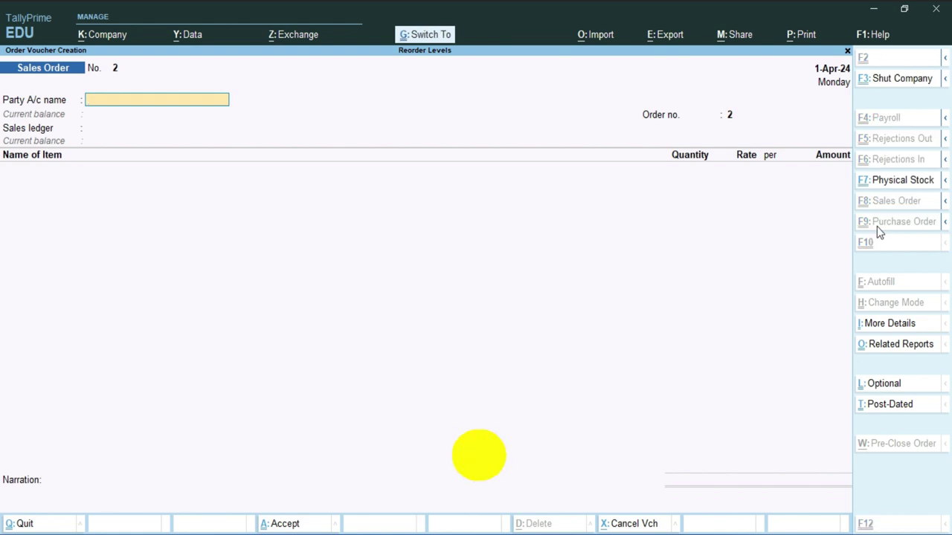
# Open the Stock Group-wise Reorder Status report for the Samsung stock group to check the sales order's effect
pyautogui.hotkey('ctrl', 'g')
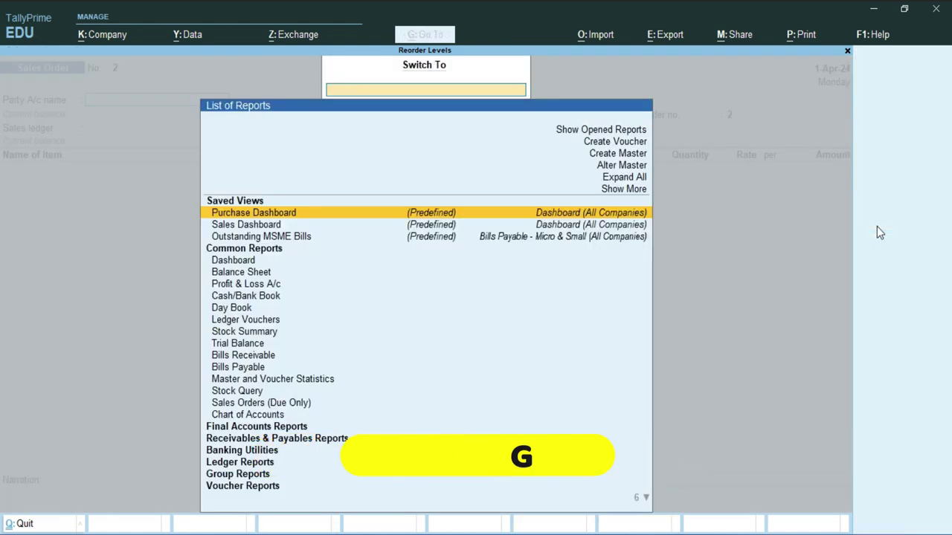
pyautogui.write('Reo')
pyautogui.press('Down')
pyautogui.press('Down')
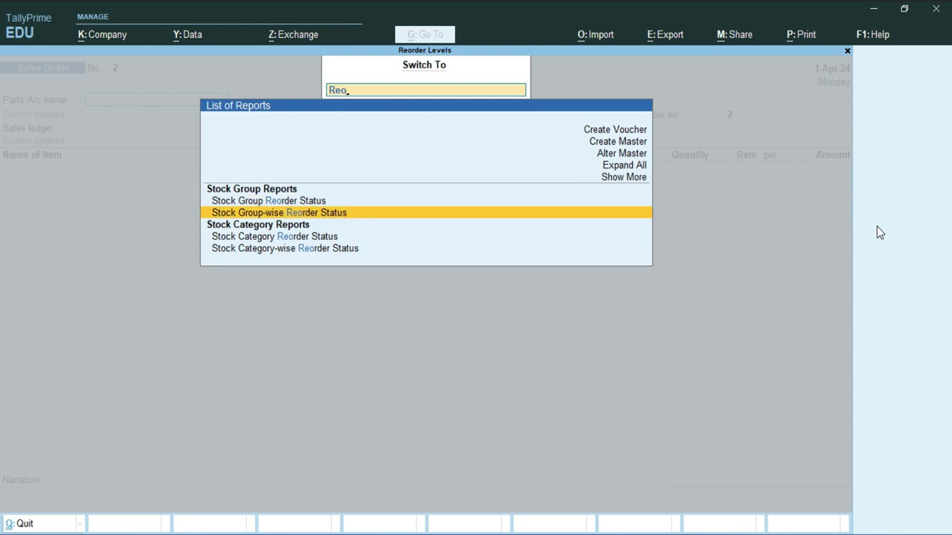
pyautogui.press('Return')
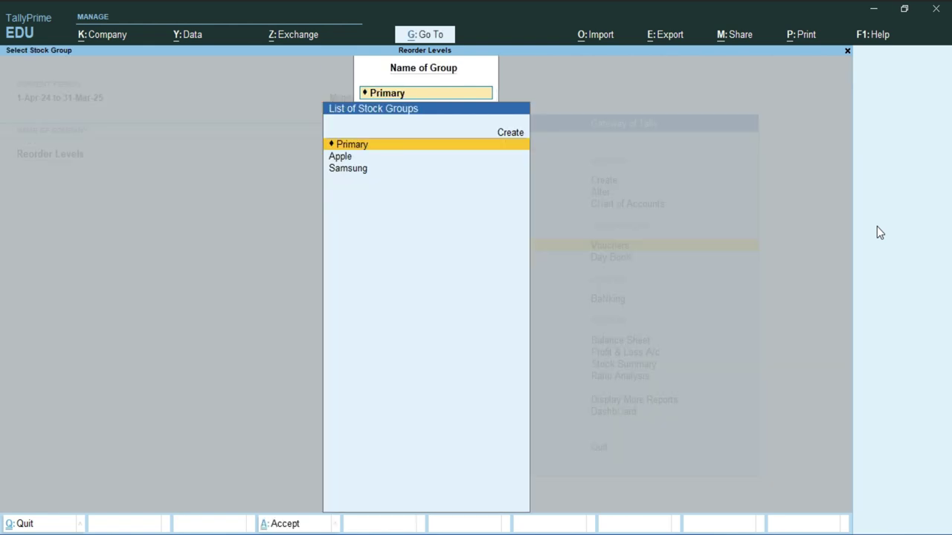
pyautogui.press('Down')
pyautogui.press('Down')
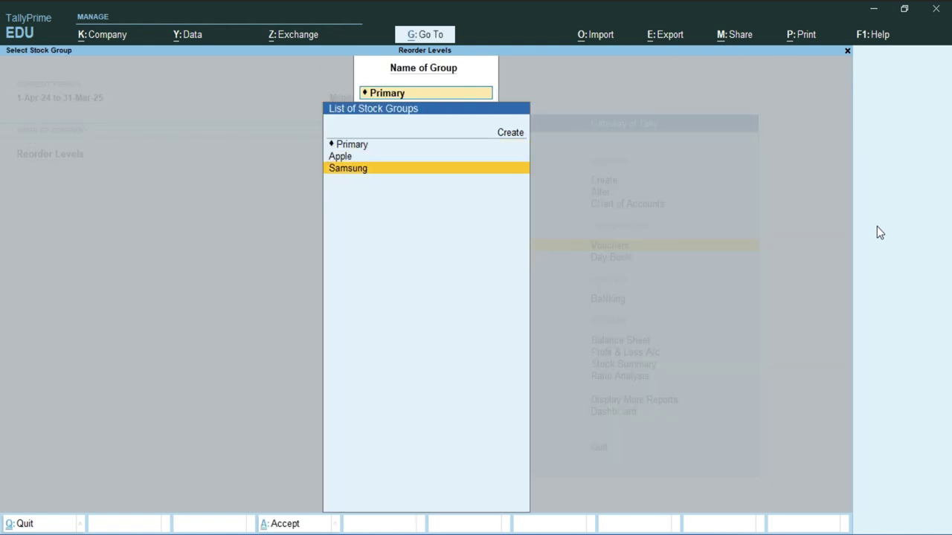
pyautogui.press('Return')
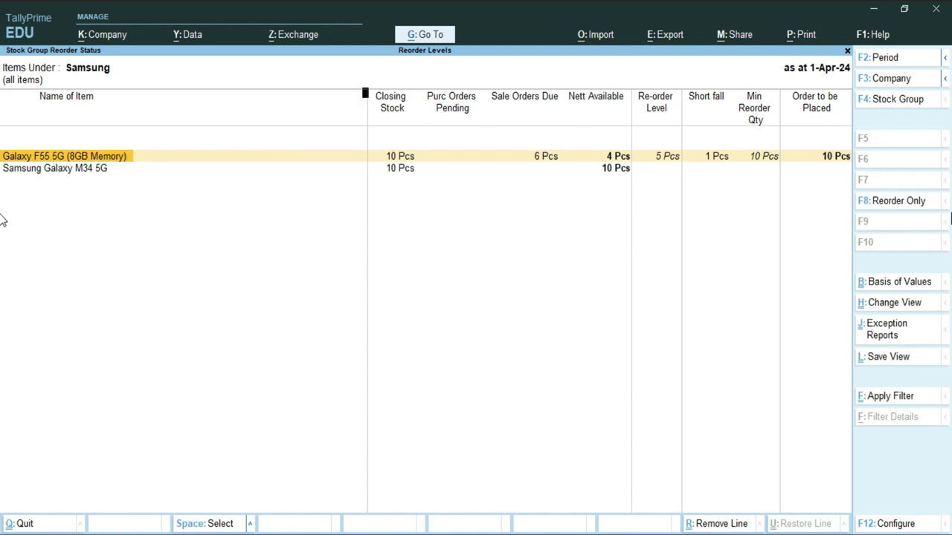
# Return to voucher entry, switch to the inactive Purchase Order voucher type and activate it
pyautogui.press('F4')
pyautogui.hotkey('alt', 'f5')
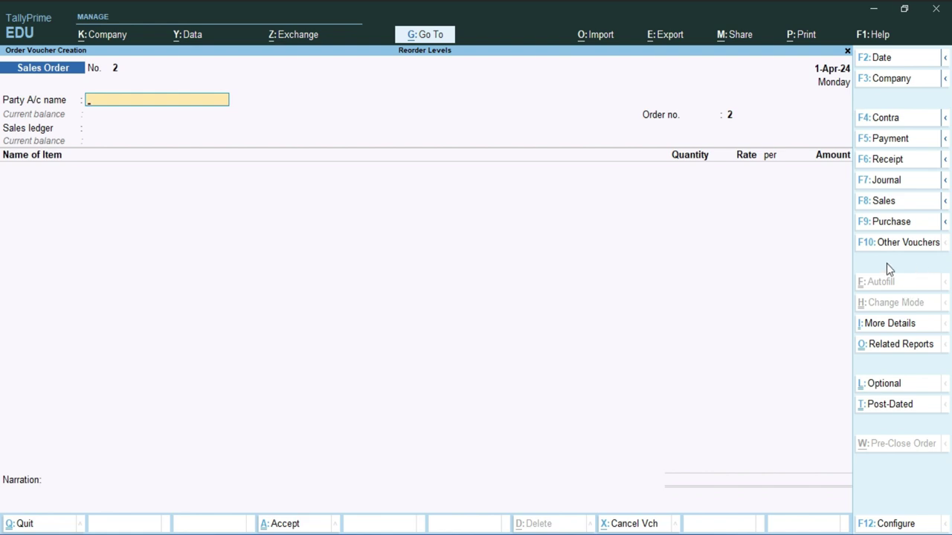
pyautogui.click(903, 248)
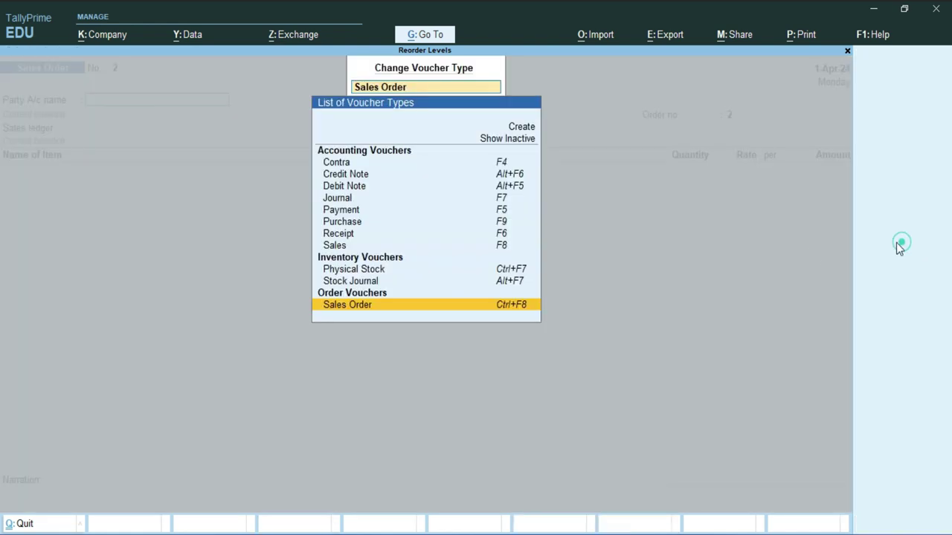
pyautogui.click(510, 139)
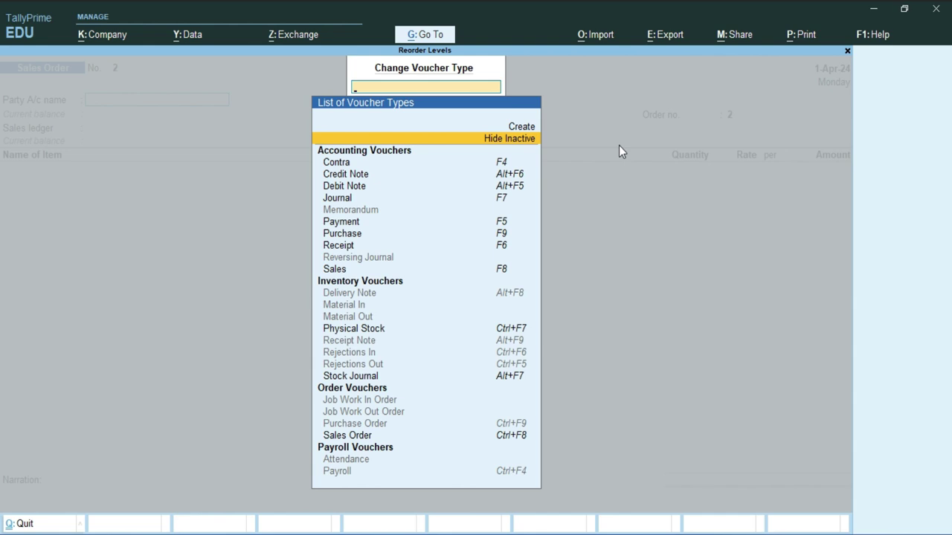
pyautogui.write('Pu')
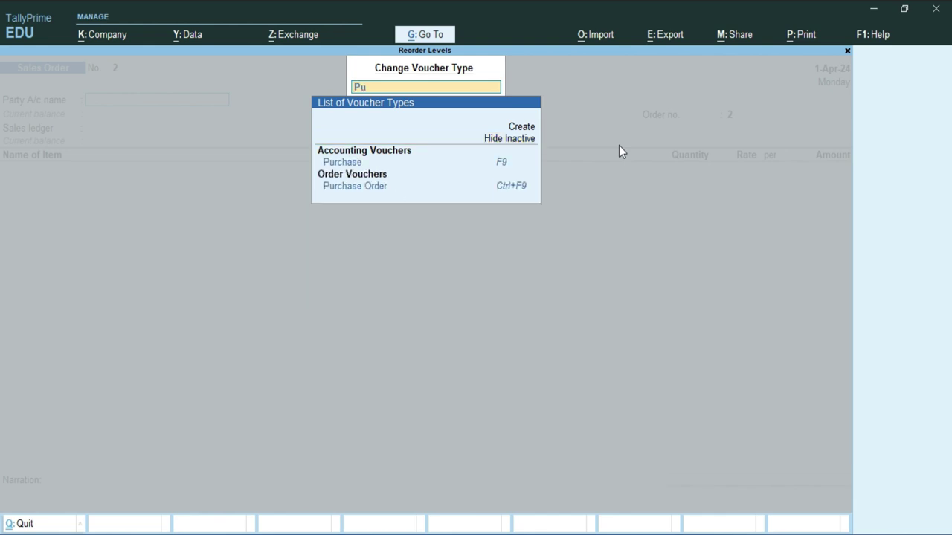
pyautogui.write('r')
pyautogui.press('Down')
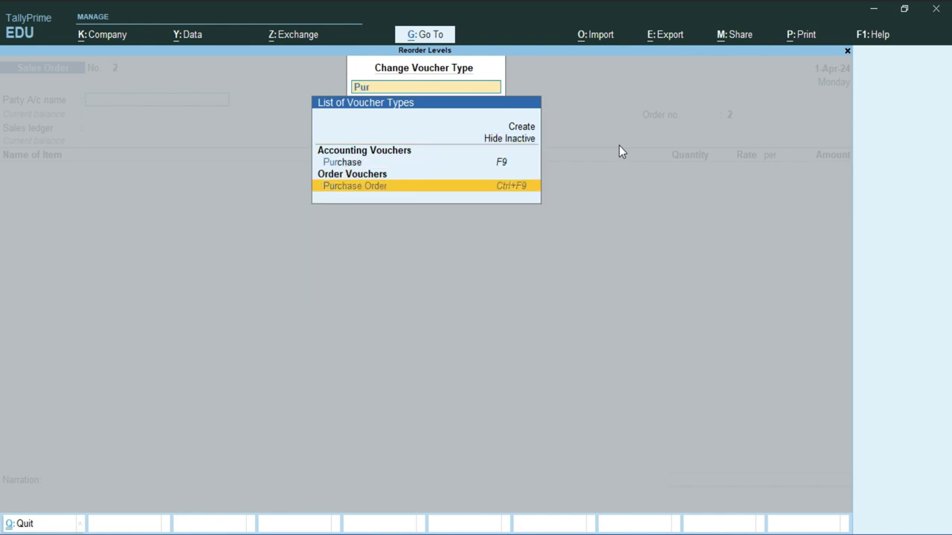
pyautogui.press('Return')
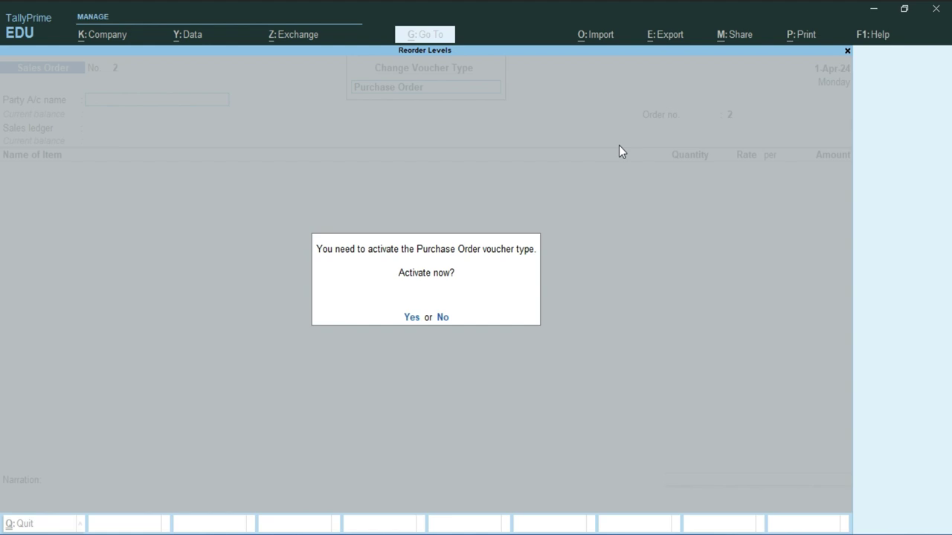
pyautogui.press('y')
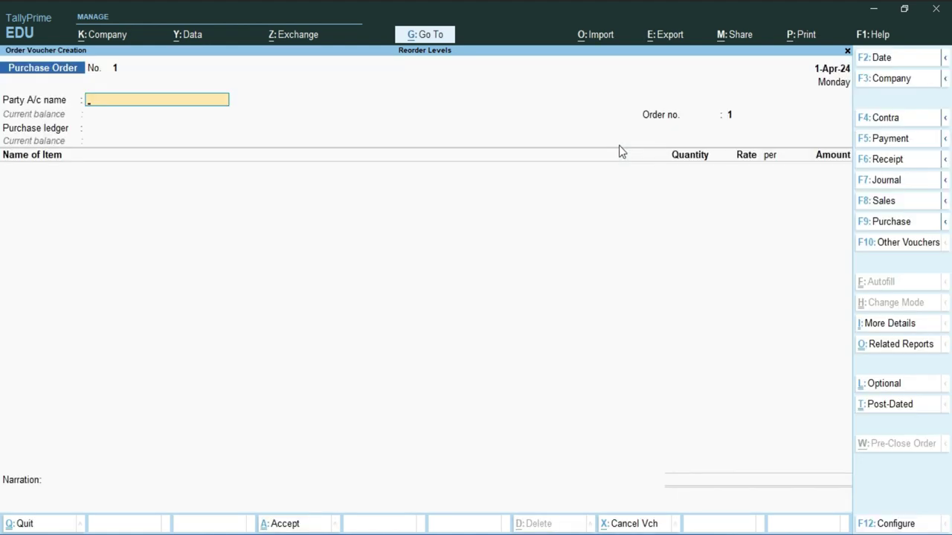
# Create a ledger with the supplier's name under Sundry Creditors as the purchase order's party and save it
pyautogui.hotkey('alt', 'c')
pyautogui.write('Kmal')
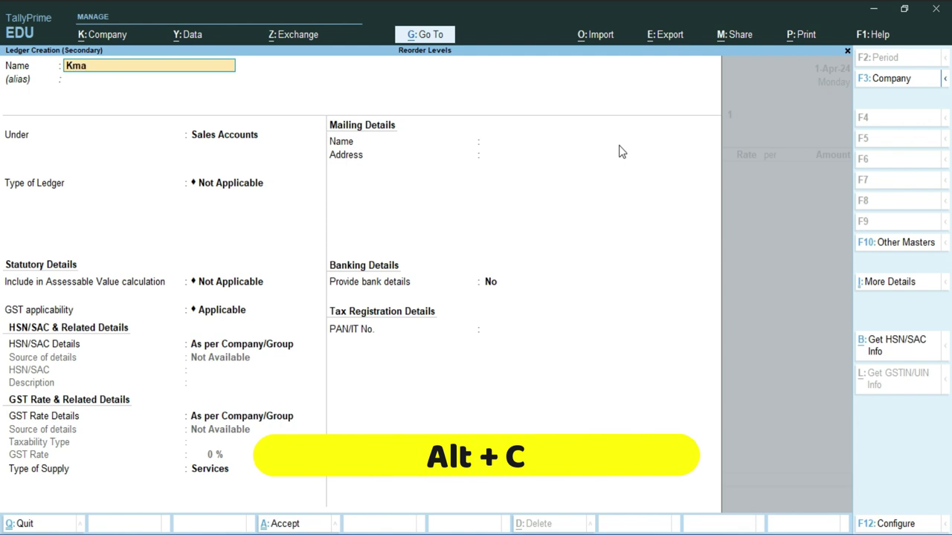
pyautogui.press('Return')
pyautogui.press('BackSpace')
pyautogui.write('Kamal')
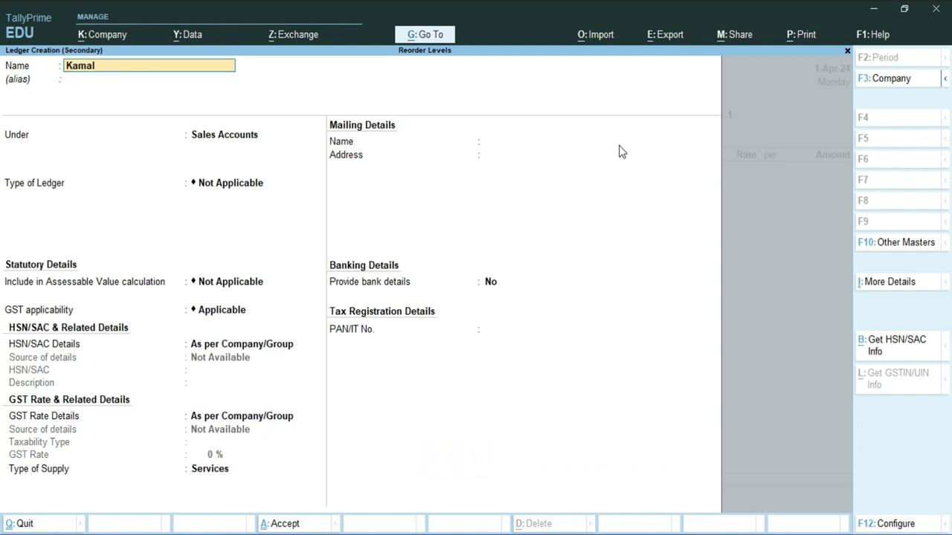
pyautogui.press('Return')
pyautogui.press('Return')
pyautogui.write('S')
pyautogui.press('Down')
pyautogui.press('Down')
pyautogui.press('Down')
pyautogui.press('Return')
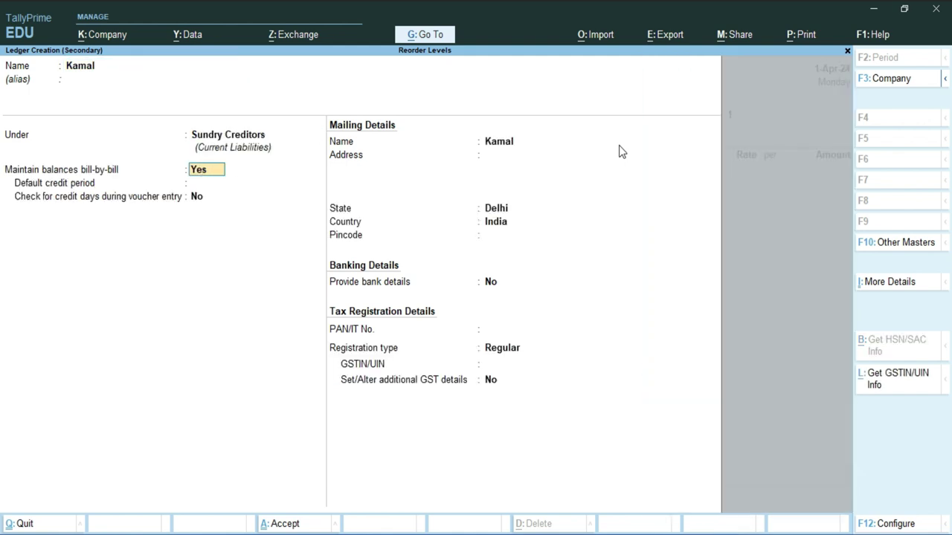
pyautogui.hotkey('ctrl', 'a')
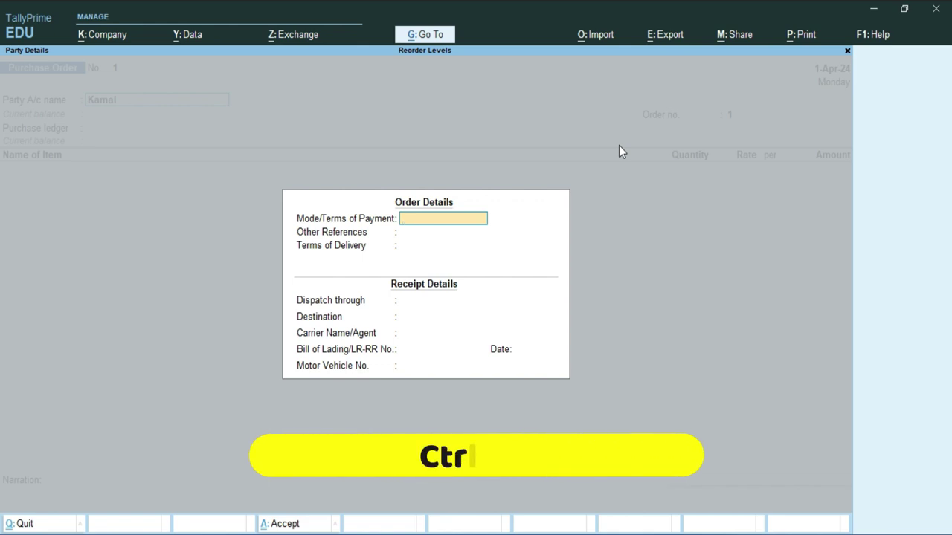
# Accept the purchase order's order and party details, keep order number 1, and choose Purchase as the purchase ledger
pyautogui.press('ctrl')
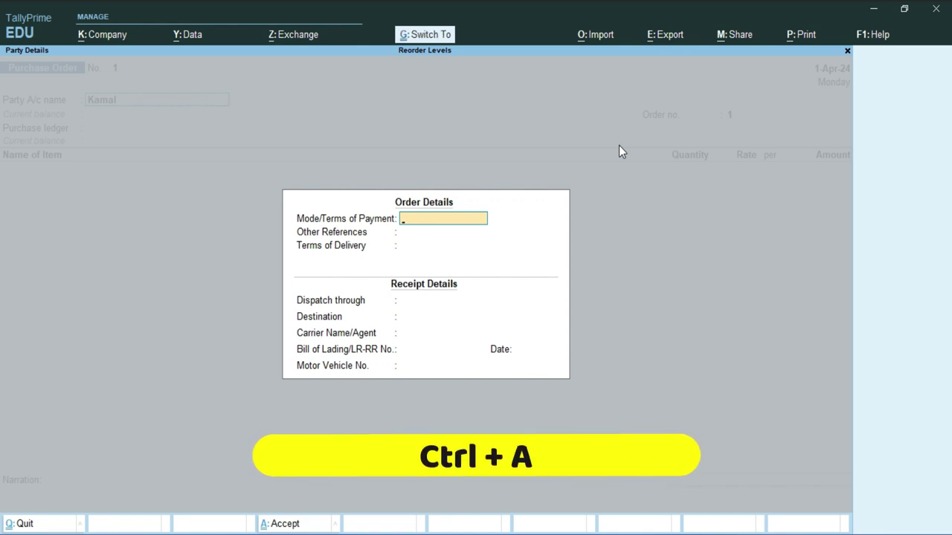
pyautogui.hotkey('ctrl', 'a')
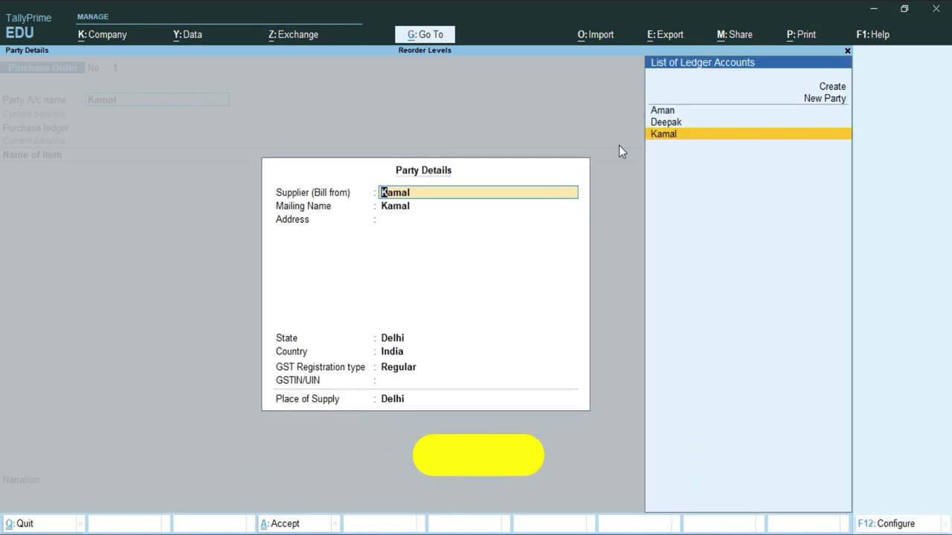
pyautogui.hotkey('ctrl', 'a')
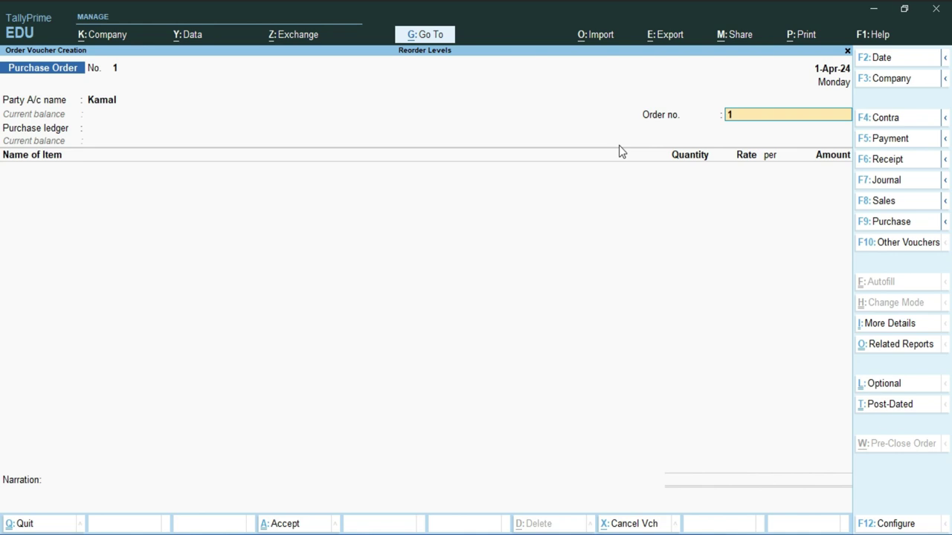
pyautogui.press('Return')
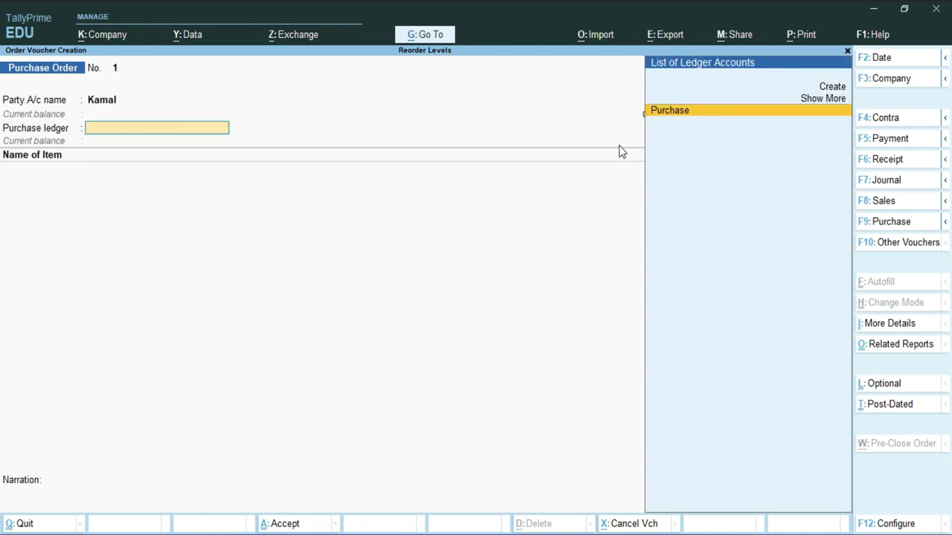
pyautogui.press('Return')
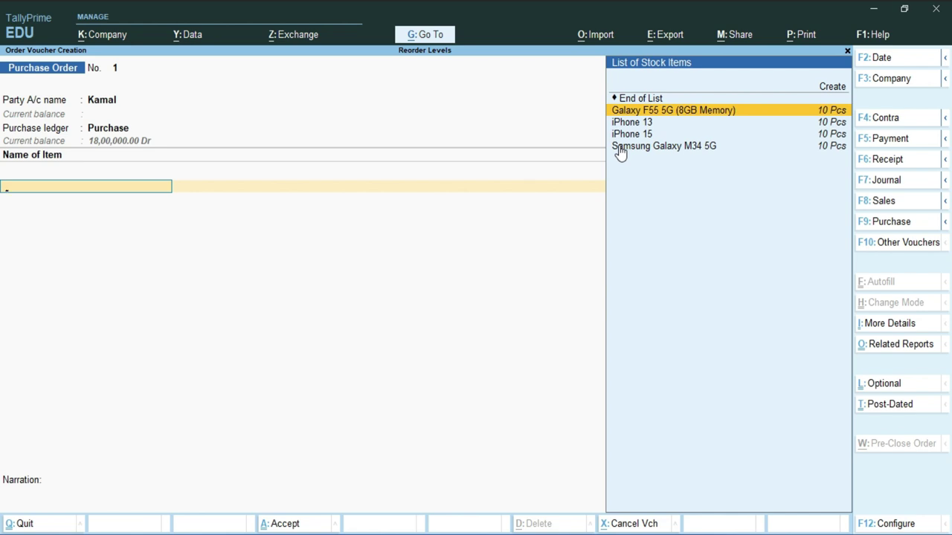
# Add 10 Pcs of Galaxy F55 5G (8GB Memory) at a rate of 25,000, due on 1-Apr-24, and save the purchase order
pyautogui.press('Return')
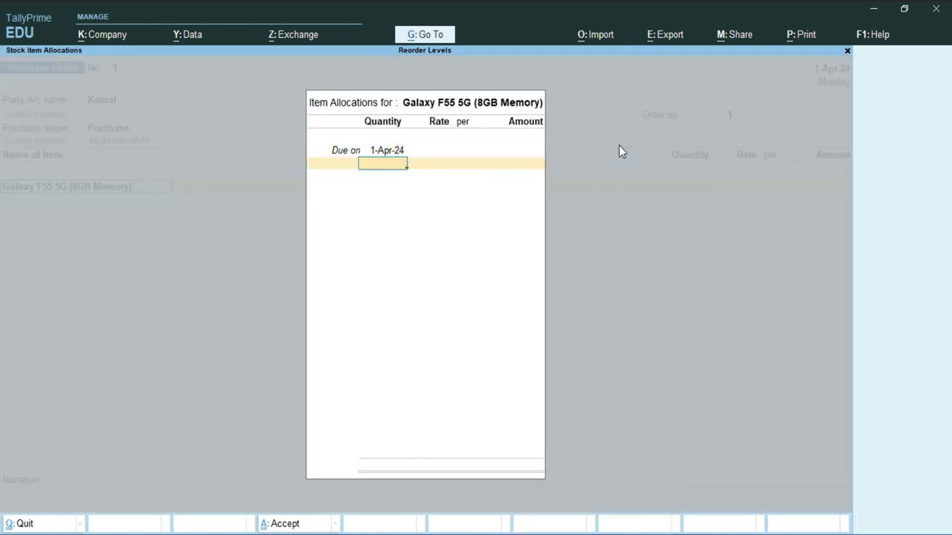
pyautogui.write('10')
pyautogui.press('Return')
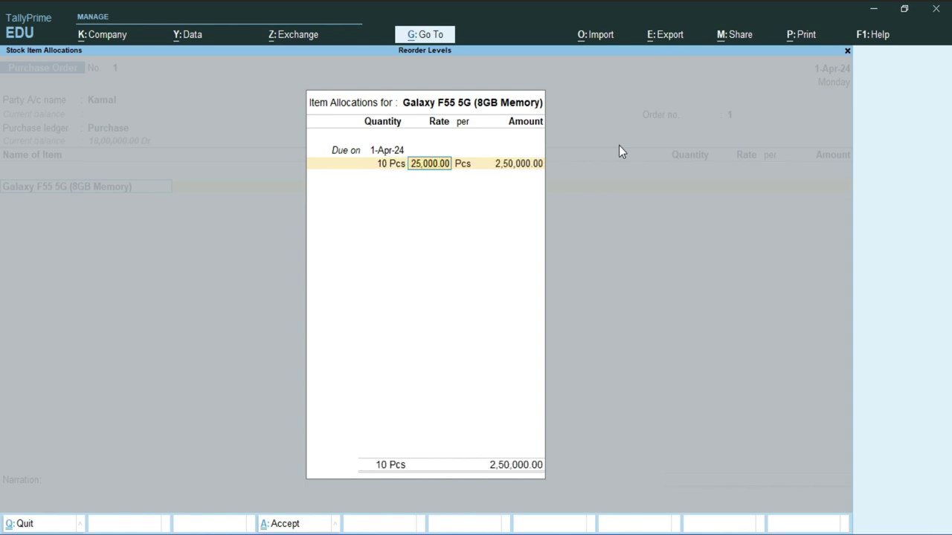
pyautogui.press('Return')
pyautogui.press('Return')
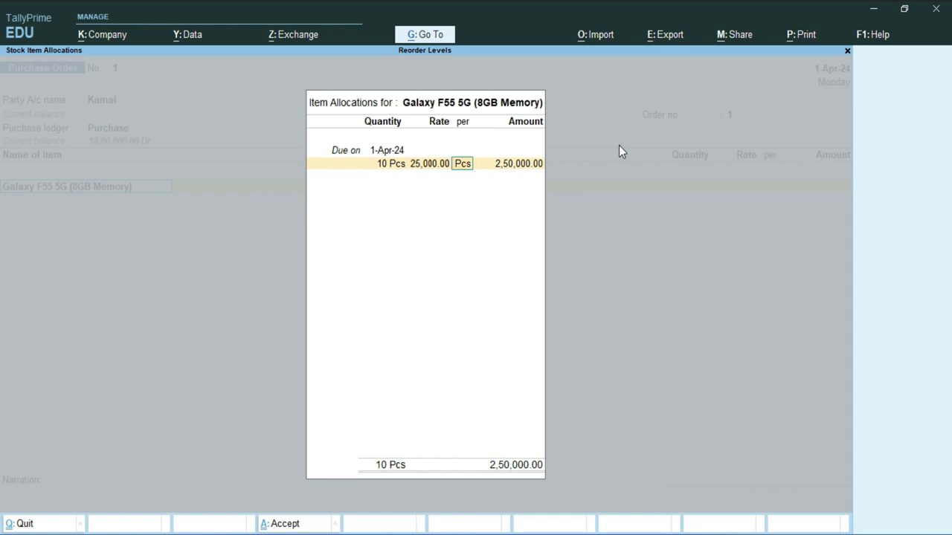
pyautogui.press('Return')
pyautogui.press('Return')
pyautogui.press('Return')
pyautogui.press('Return')
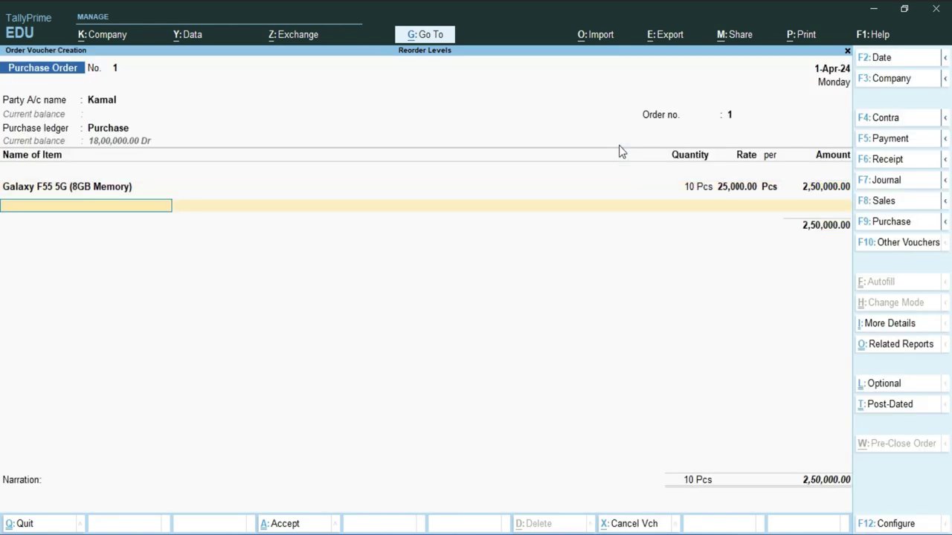
pyautogui.press('Return')
pyautogui.press('Return')
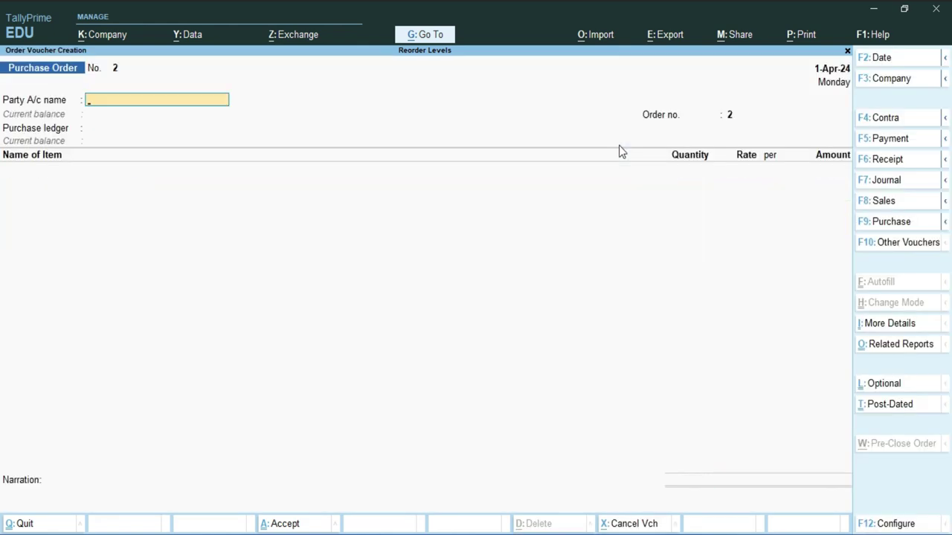
# Check the purchase order's effect in the Stock Group-wise Reorder Status report for the Samsung group, then close the report
pyautogui.hotkey('ctrl', 'g')
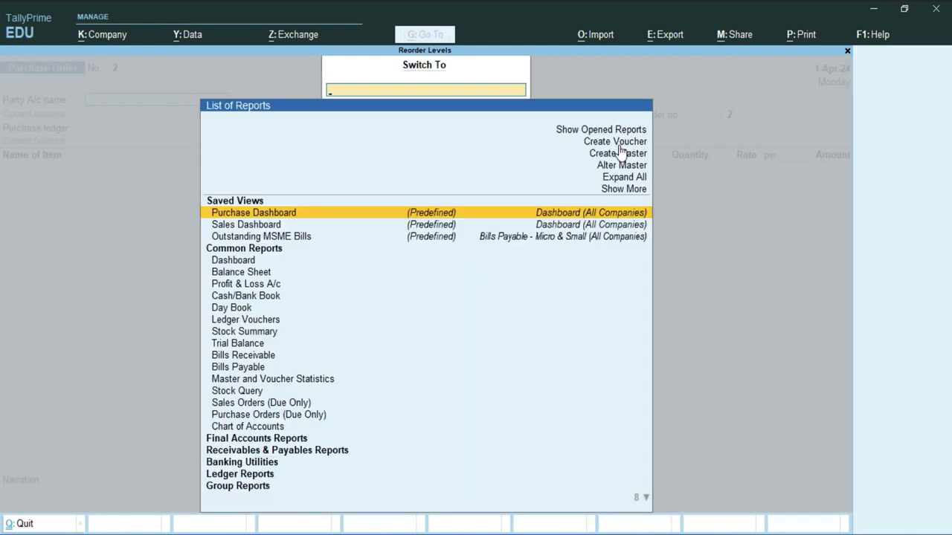
pyautogui.write('Reo')
pyautogui.press('Down')
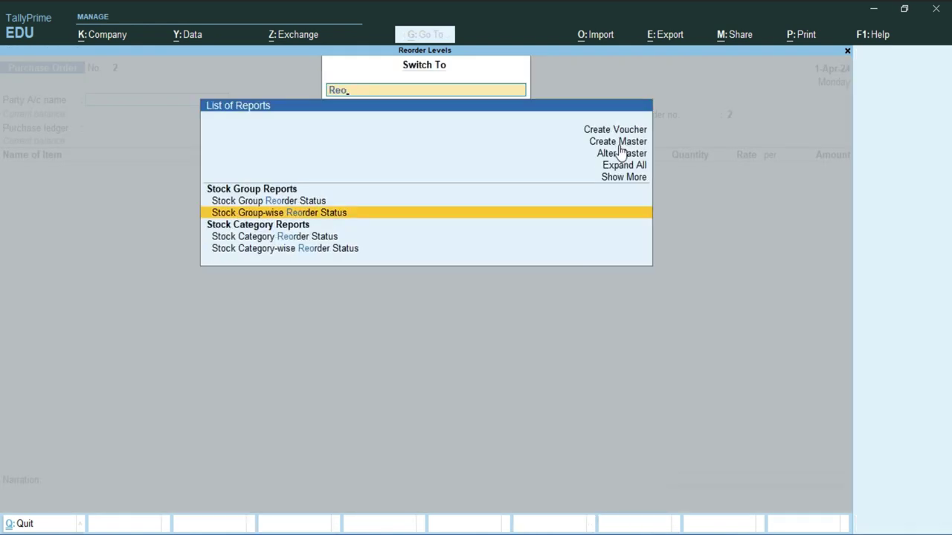
pyautogui.press('Return')
pyautogui.press('Down')
pyautogui.press('Down')
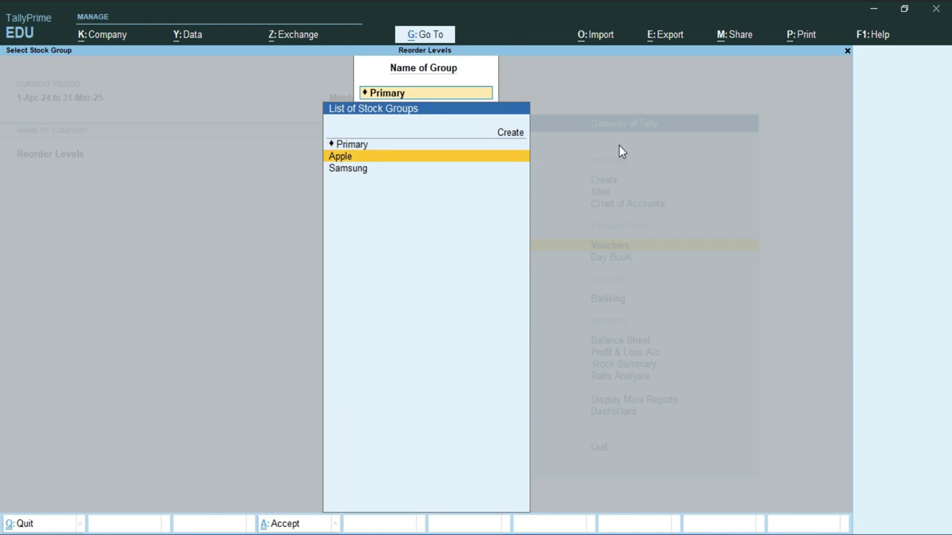
pyautogui.press('Return')
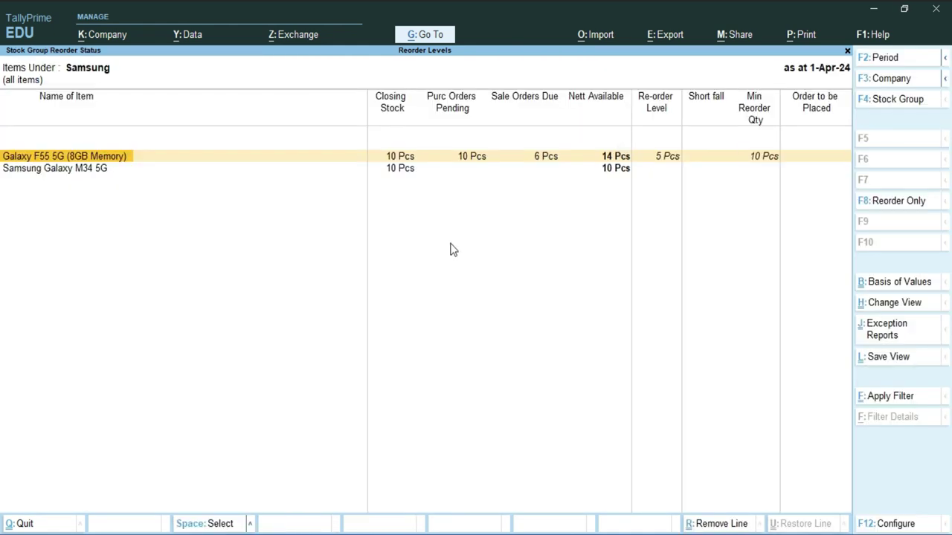
pyautogui.click(395, 158)
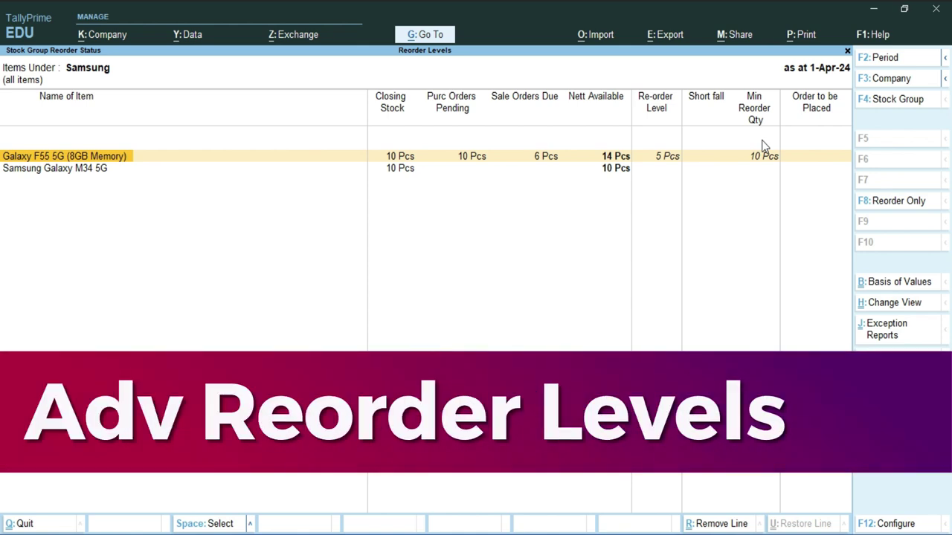
pyautogui.press('Escape')
pyautogui.press('Escape')
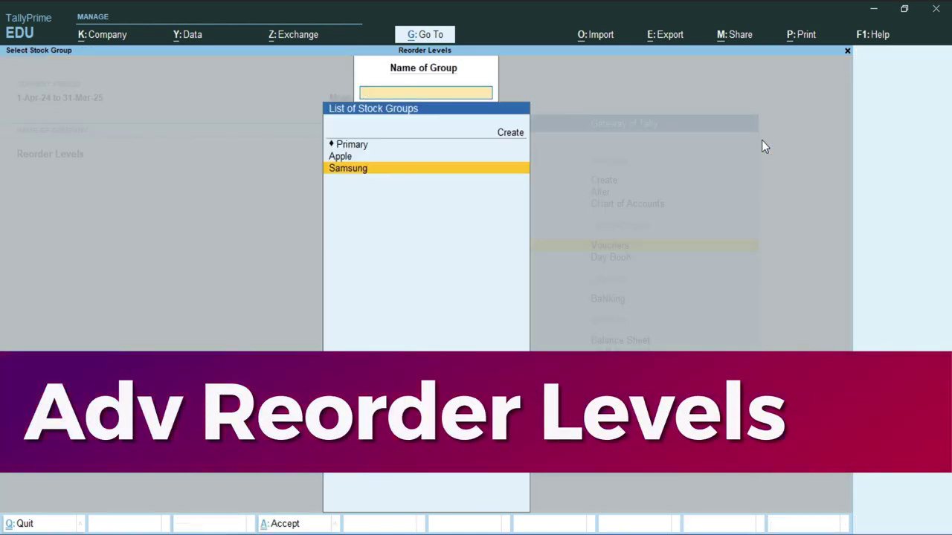
pyautogui.press('Escape')
# Open the stock-group reorder level master for alteration with the Apple group selected
pyautogui.press('Up')
pyautogui.press('Up')
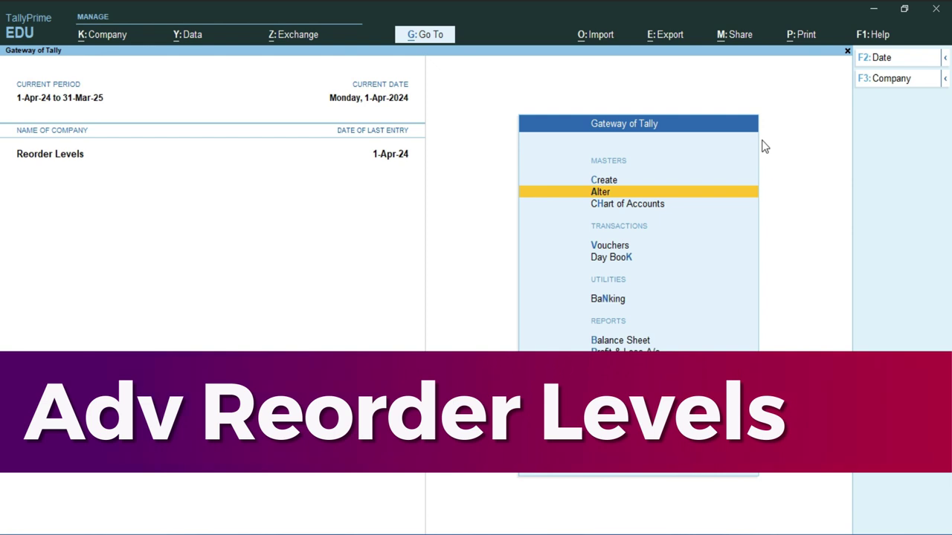
pyautogui.press('Return')
pyautogui.press('Down')
pyautogui.press('Down')
pyautogui.press('Down')
pyautogui.press('Up')
pyautogui.press('Up')
pyautogui.press('Up')
pyautogui.press('Up')
pyautogui.press('Return')
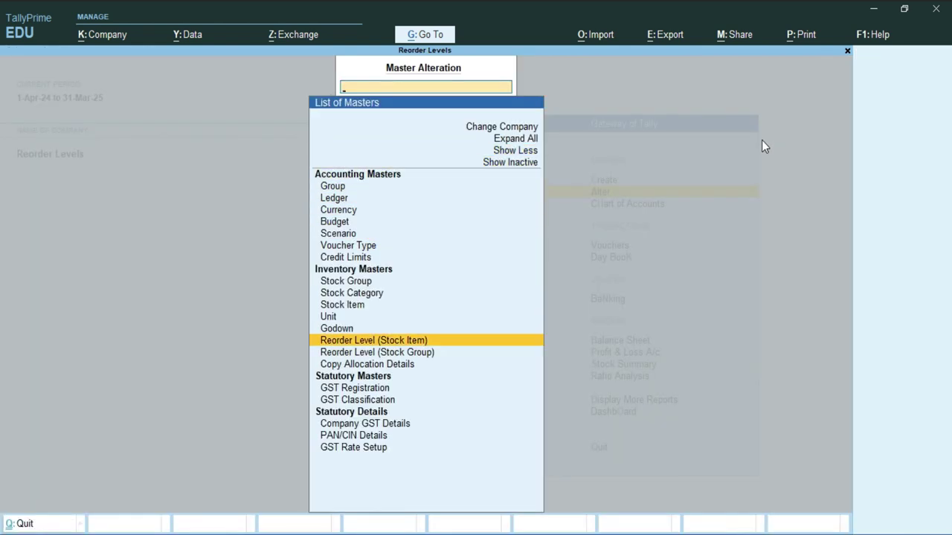
pyautogui.press('Down')
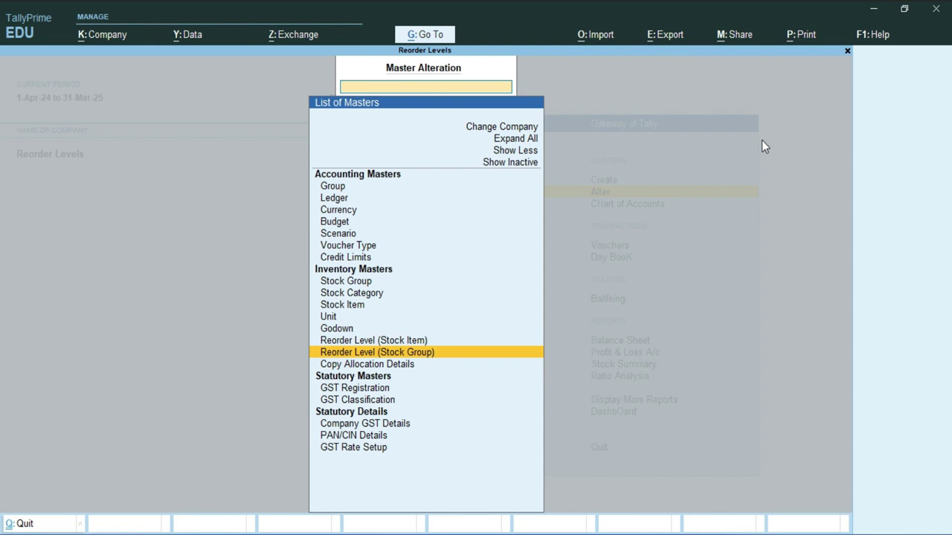
pyautogui.press('Return')
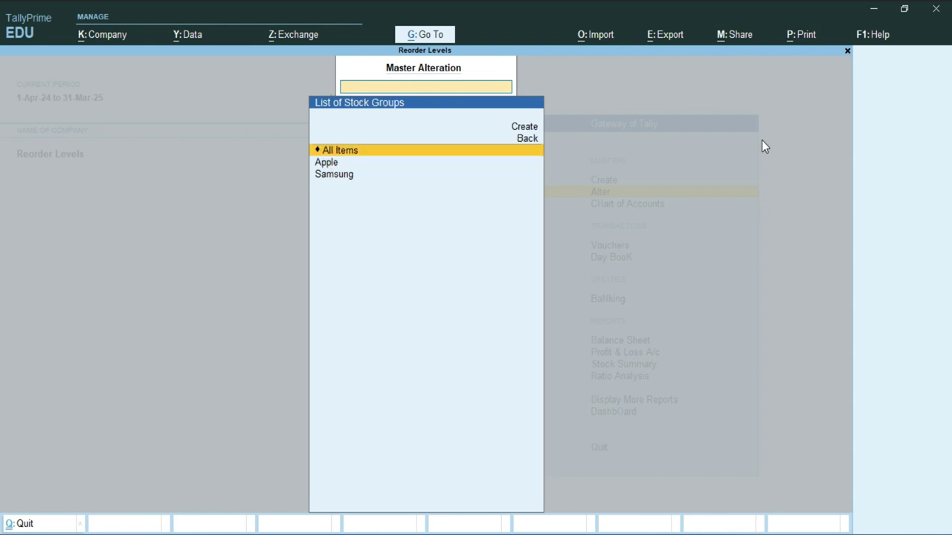
pyautogui.press('Down')
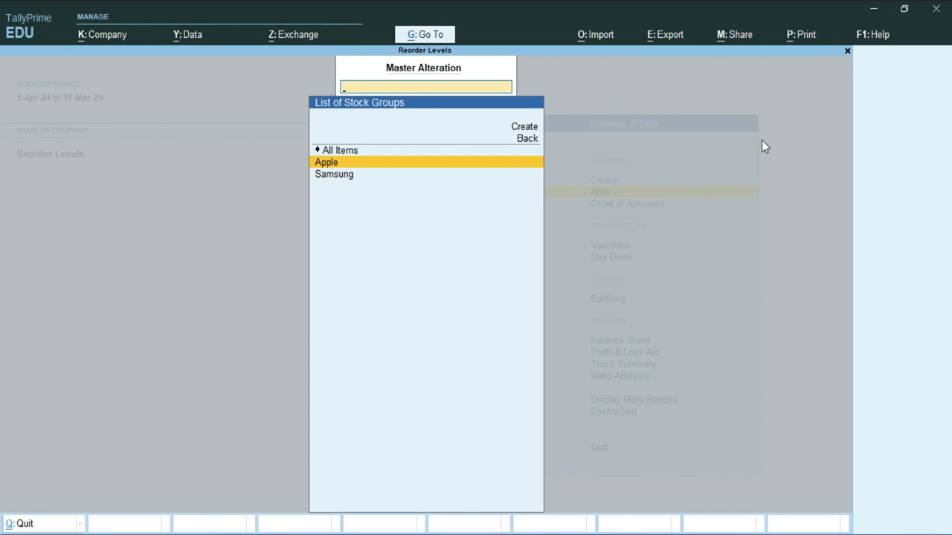
pyautogui.press('Return')
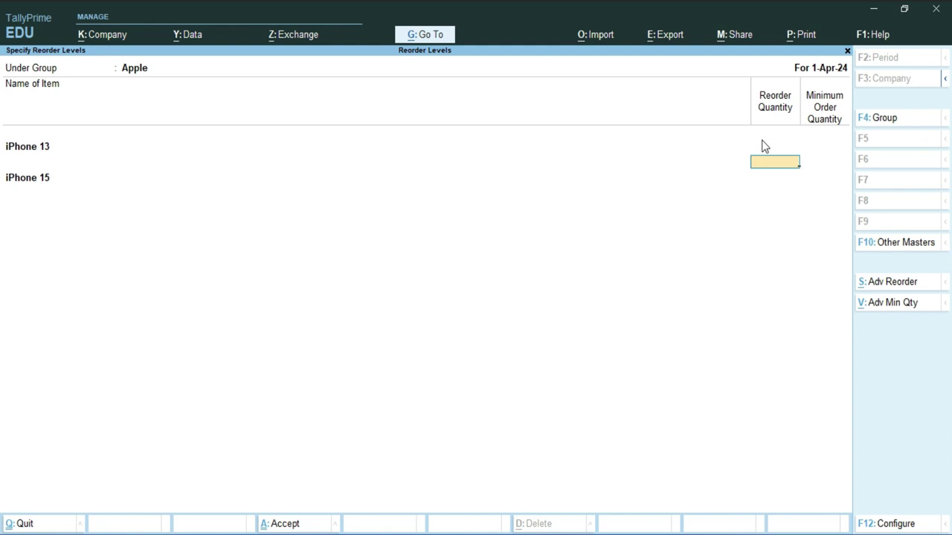
# Enable advanced reorder parameters and set iPhone 13 to 10 Pcs or 4 Days' consumption, Higher criteria, with a minimum order quantity of 20 Pcs
pyautogui.click(899, 284)
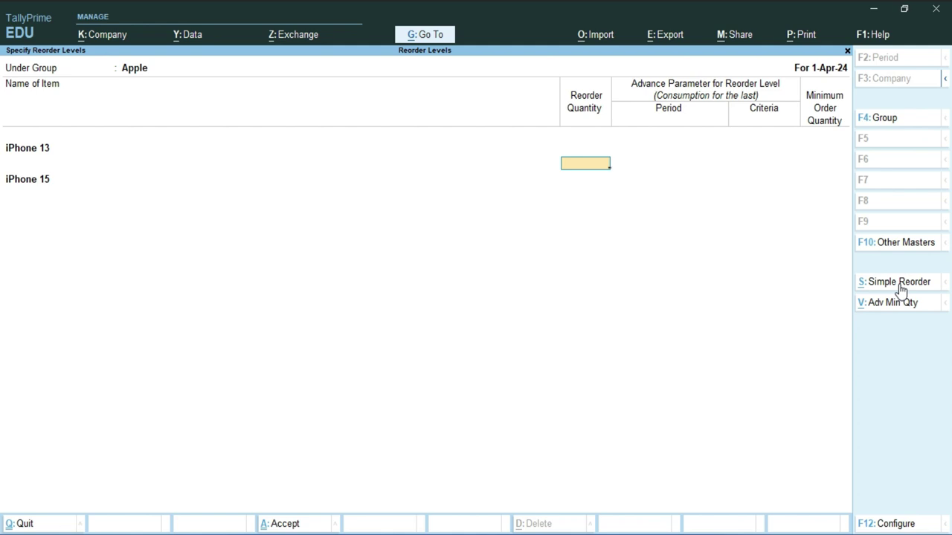
pyautogui.write('10')
pyautogui.press('Return')
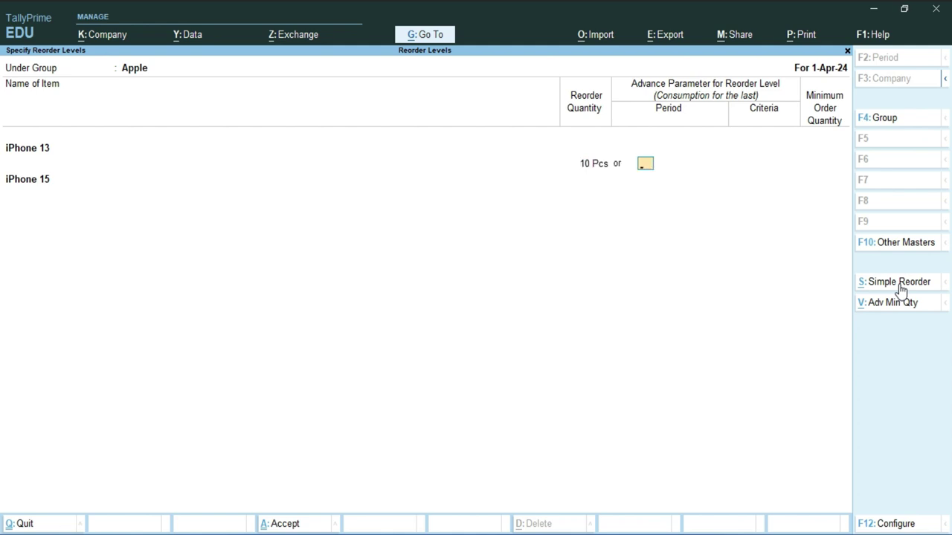
pyautogui.write('4')
pyautogui.press('Return')
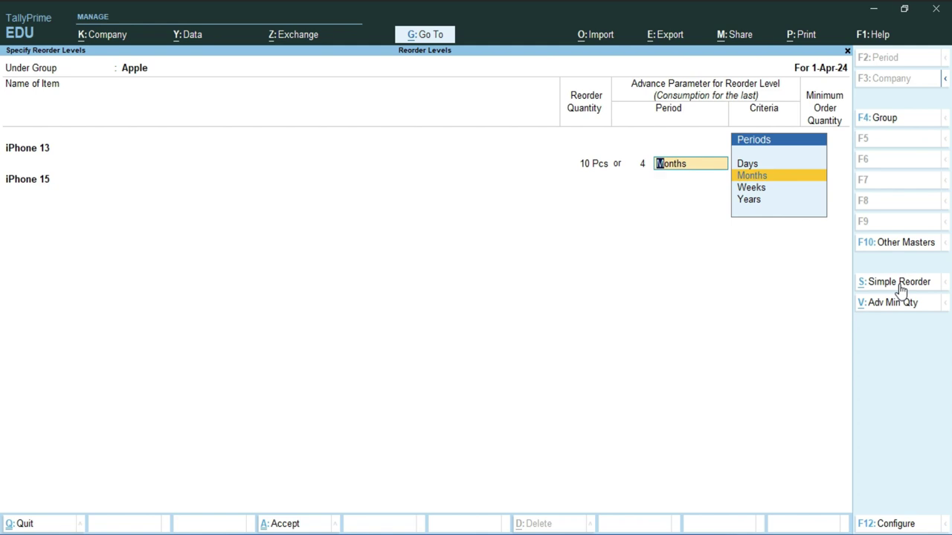
pyautogui.press('Up')
pyautogui.press('Return')
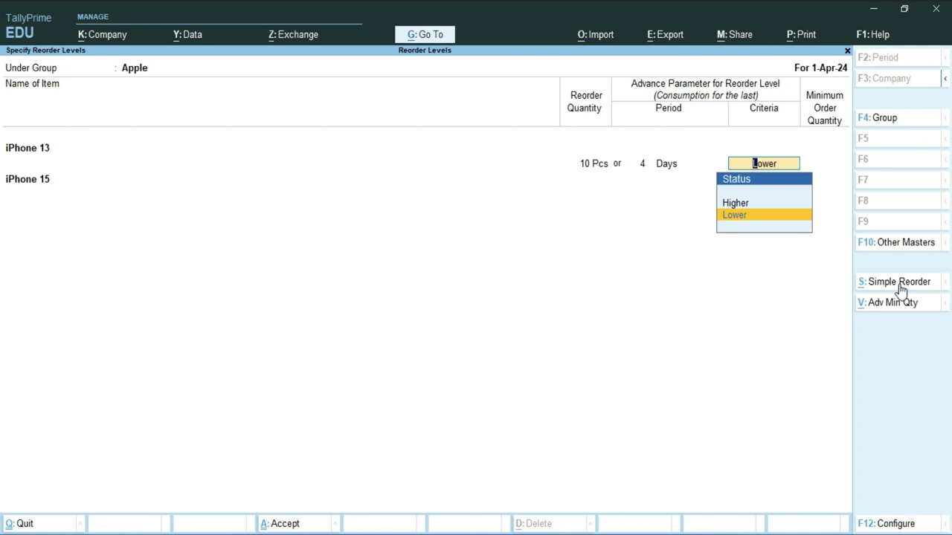
pyautogui.press('Up')
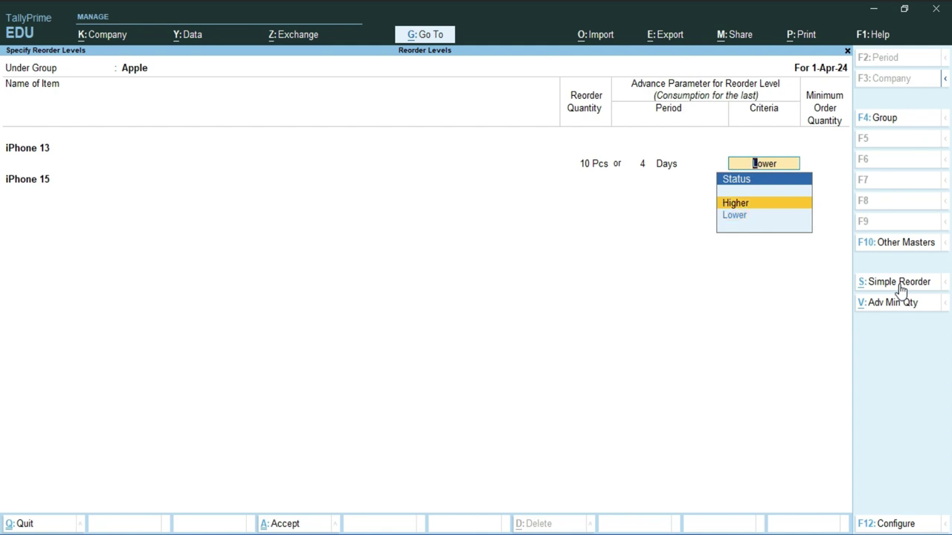
pyautogui.press('Return')
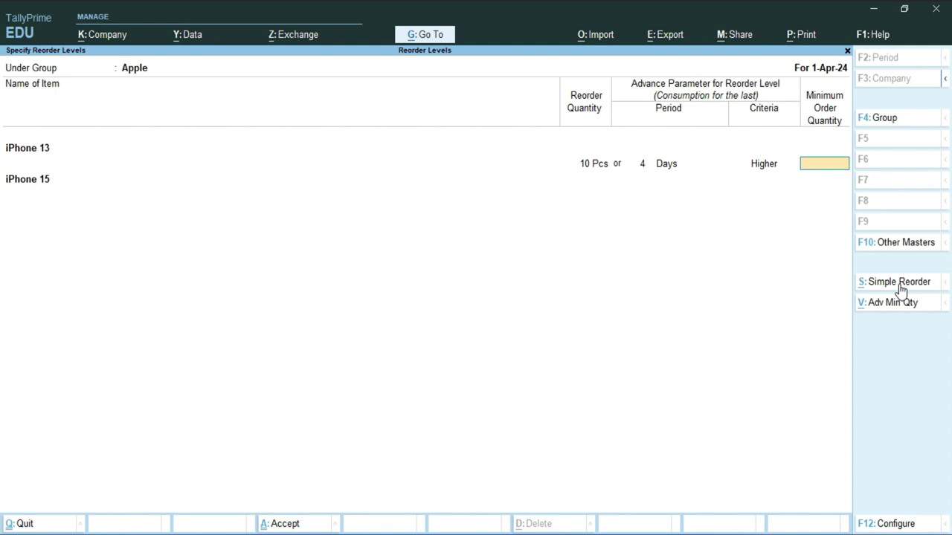
pyautogui.write('20')
# Set iPhone 15 to 10 Pcs or 4 Days' consumption, Lower criteria, with a minimum order quantity of 10 Pcs, and save the reorder levels
pyautogui.click(590, 182)
pyautogui.click(645, 176)
pyautogui.press('Return')
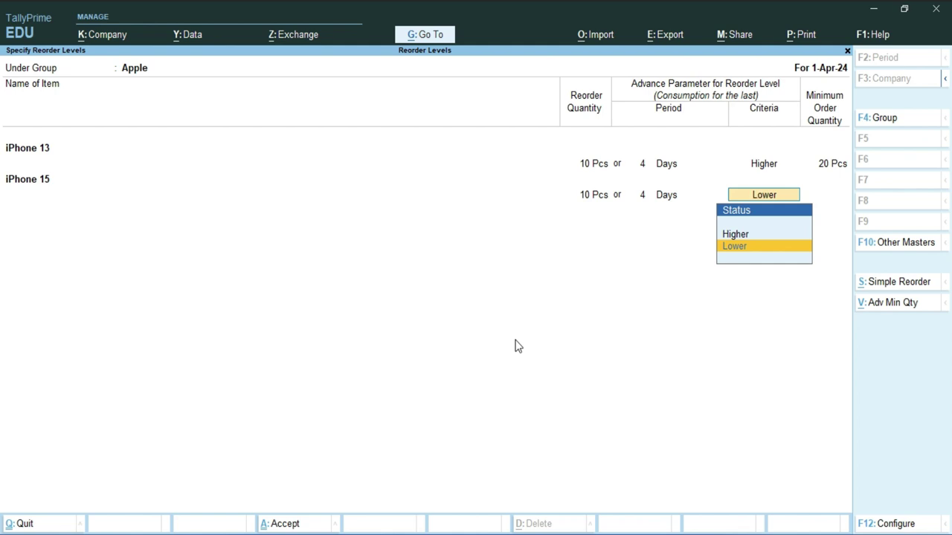
pyautogui.press('Return')
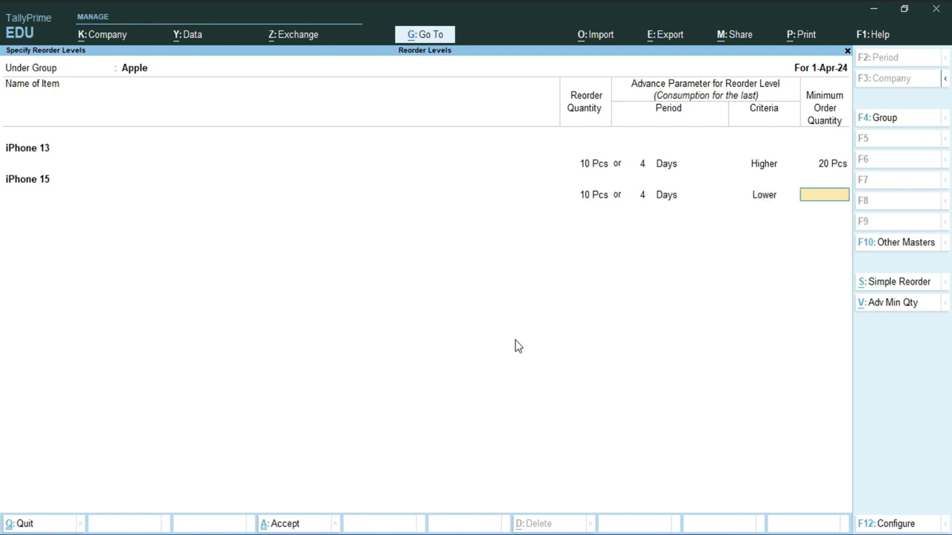
pyautogui.write('10')
pyautogui.press('Return')
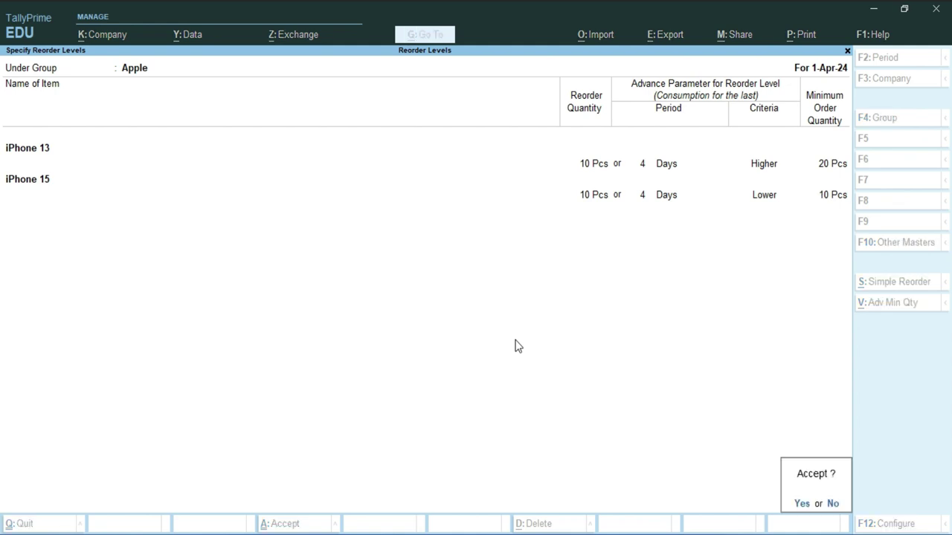
pyautogui.press('y')
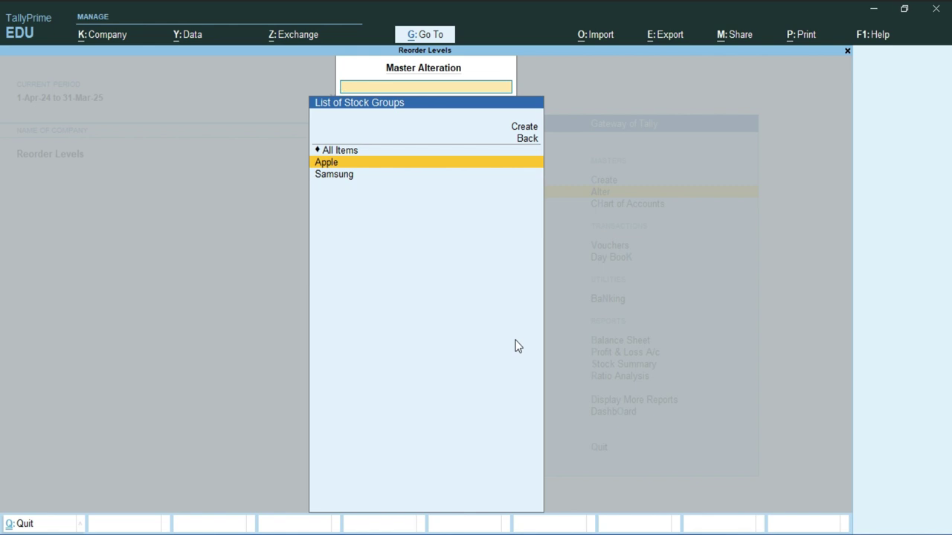
# Return to voucher entry and switch to a new Sales Order voucher
pyautogui.press('Escape')
pyautogui.press('Escape')
pyautogui.press('Down')
pyautogui.press('Down')
pyautogui.press('Return')
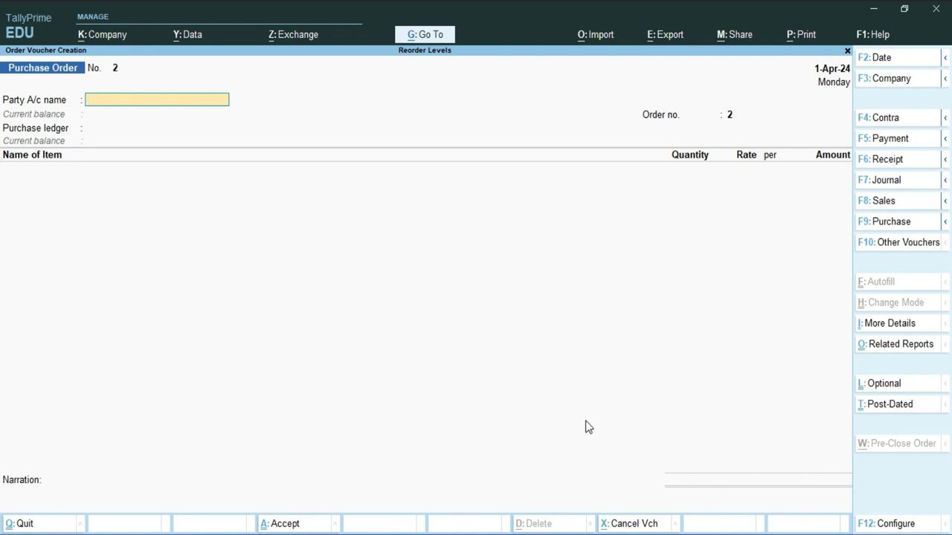
pyautogui.press('ctrl')
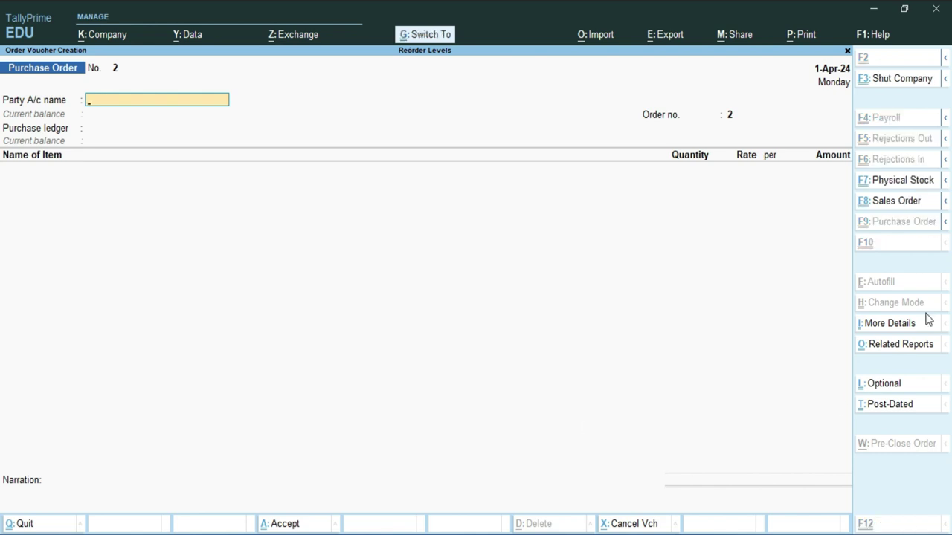
pyautogui.hotkey('ctrl', 'F8')
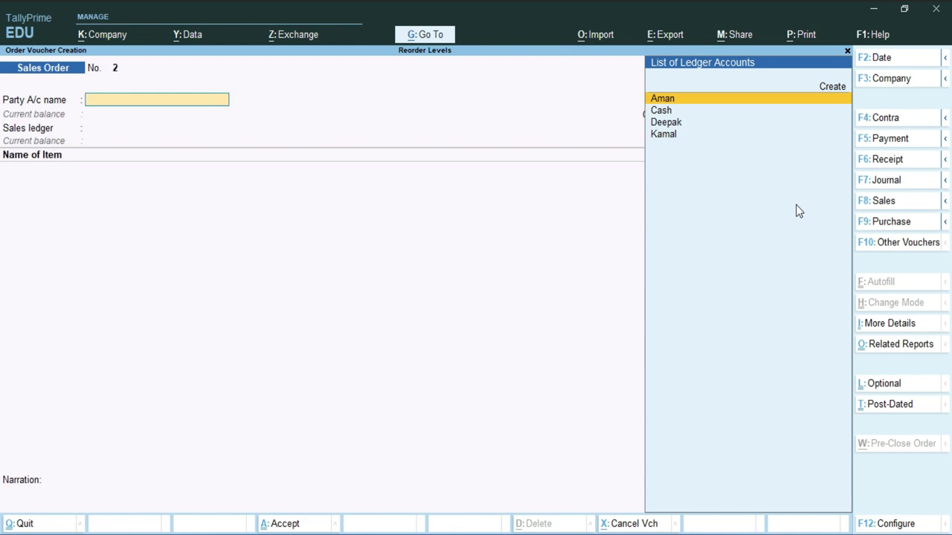
# Set the sales order's party to the first listed customer account, leave the order details blank, and choose Sale as the sales ledger
pyautogui.press('Return')
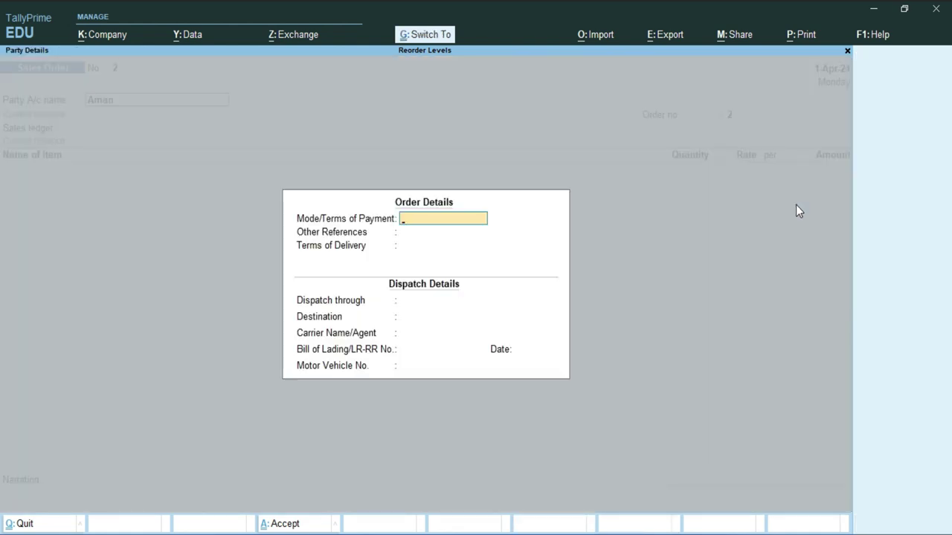
pyautogui.press('Escape')
pyautogui.press('Return')
pyautogui.hotkey('ctrl', 'a')
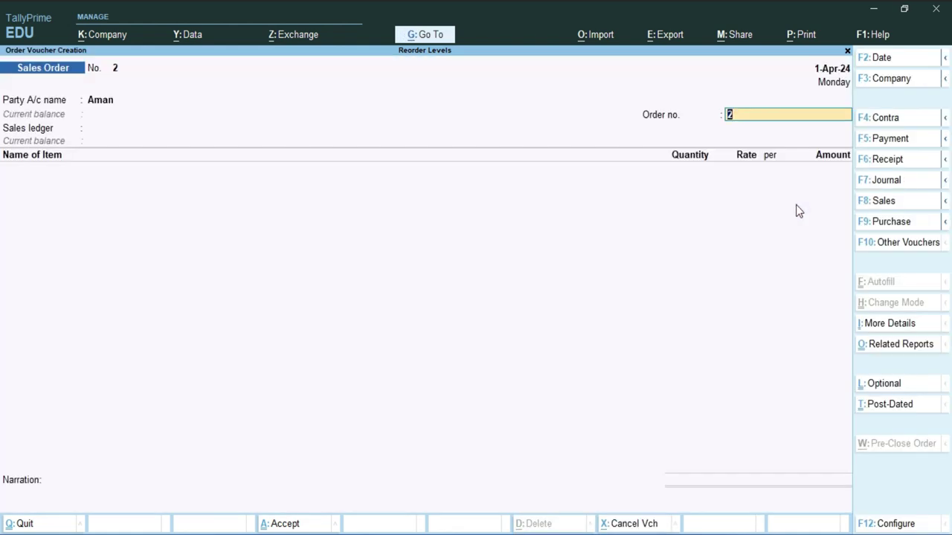
pyautogui.press('Return')
pyautogui.press('Return')
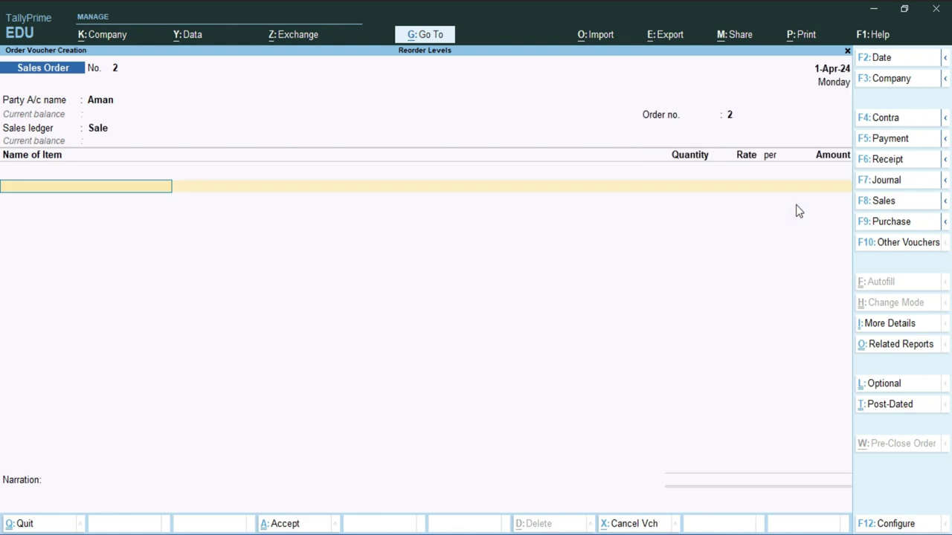
# Add iPhone 13 to the sales order, due on 1-Apr-24, with a quantity of 6 Pcs at a rate of 60,000
pyautogui.press('Down')
pyautogui.press('Down')
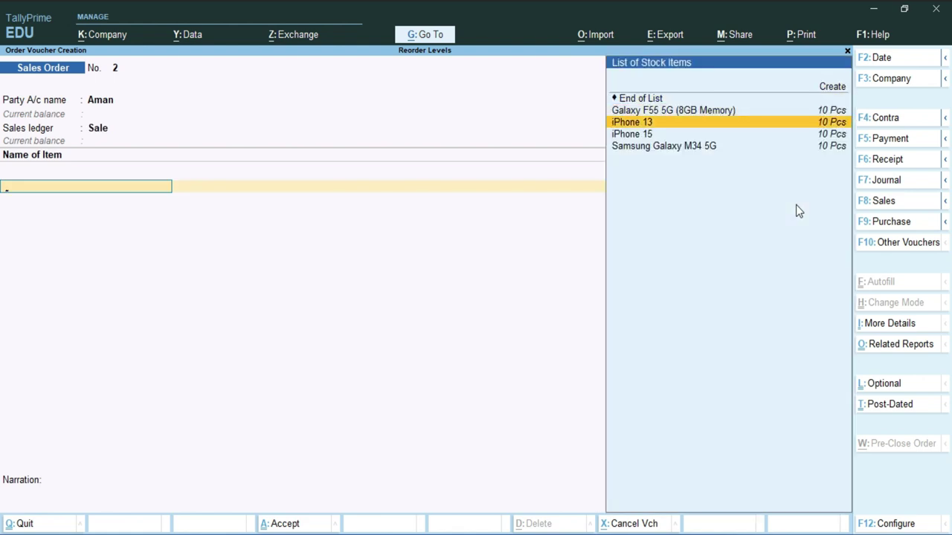
pyautogui.press('Return')
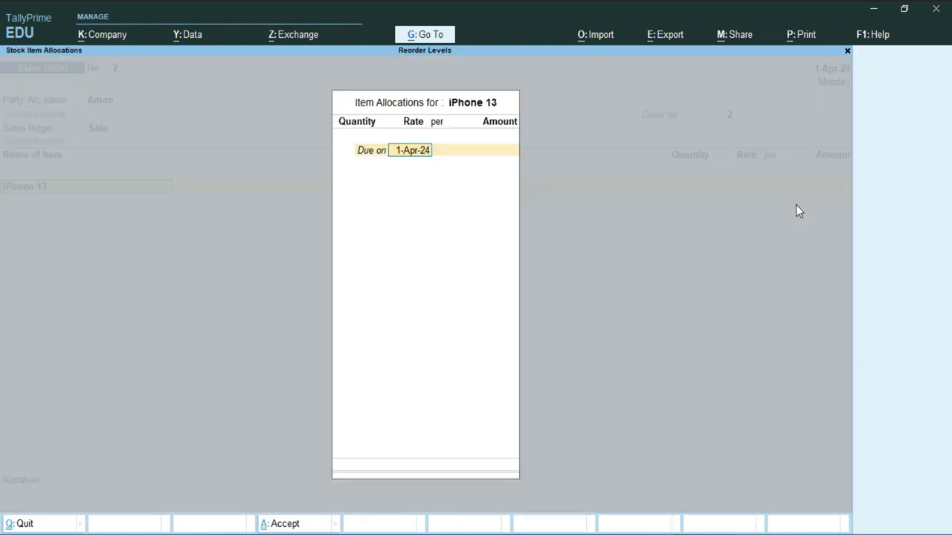
pyautogui.press('Return')
pyautogui.write('6')
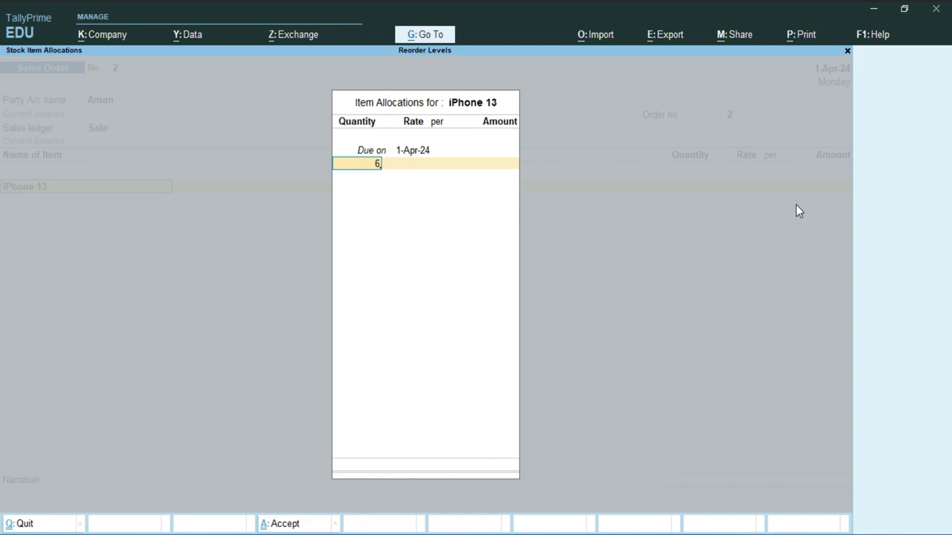
pyautogui.press('Return')
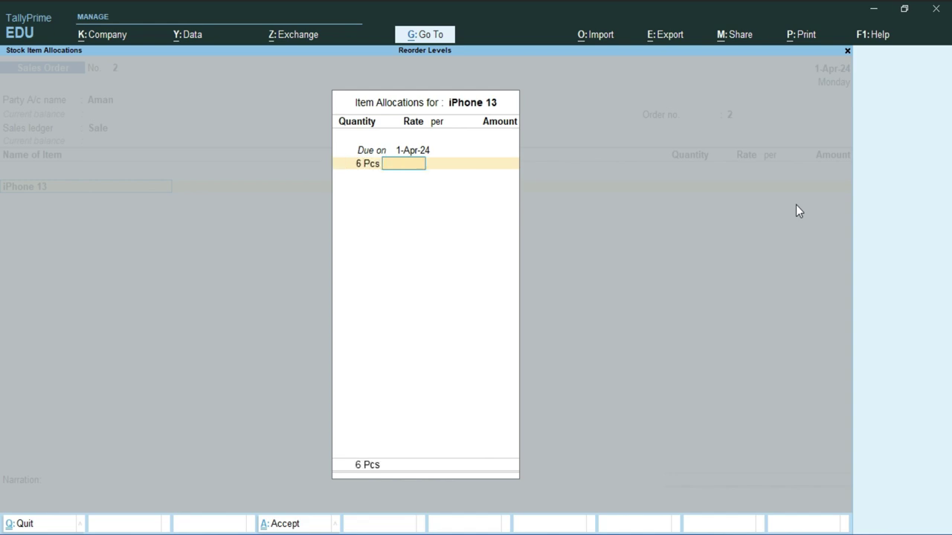
pyautogui.write('60,000')
pyautogui.press('Return')
pyautogui.press('Return')
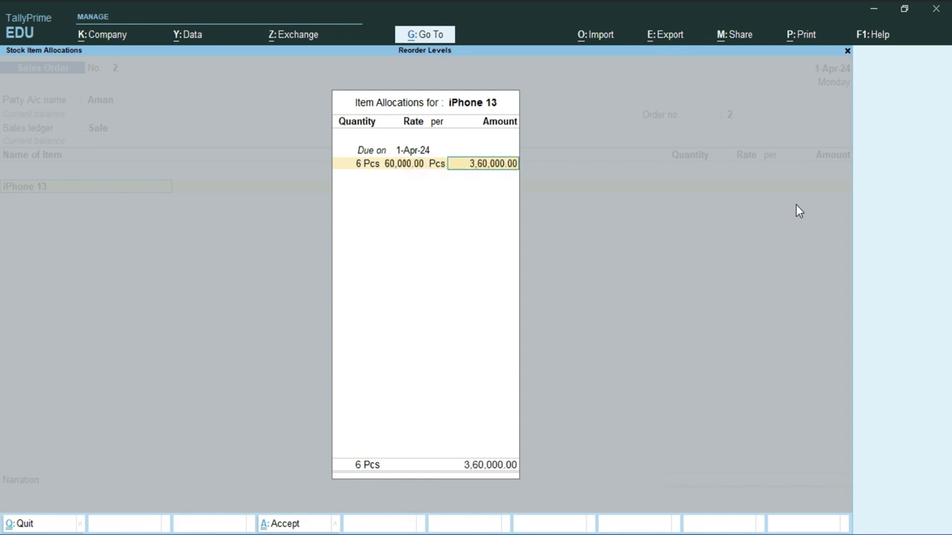
pyautogui.press('Return')
pyautogui.press('Return')
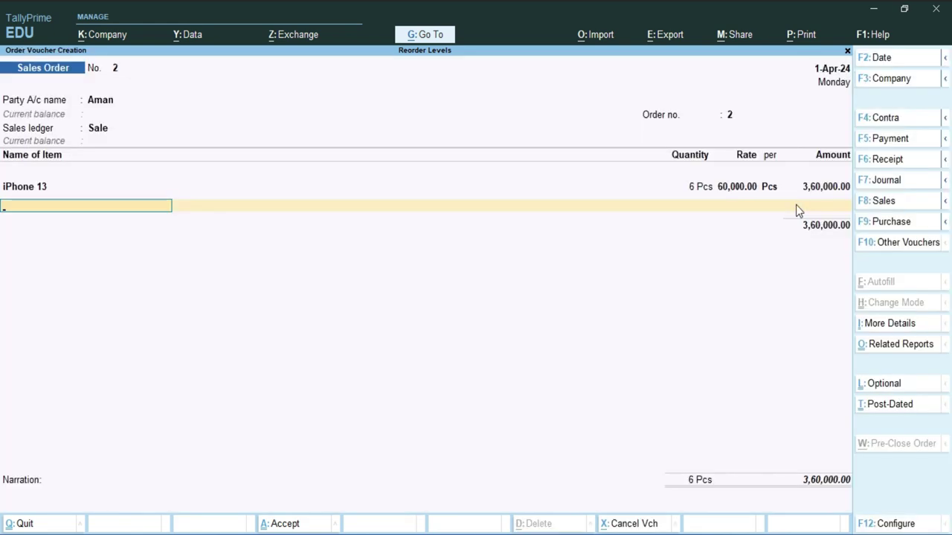
# Add iPhone 15 to the sales order, due on 1-Apr-24, with a quantity of 6 Pcs at a rate of 75,000
pyautogui.press('Down')
pyautogui.press('Down')
pyautogui.press('Down')
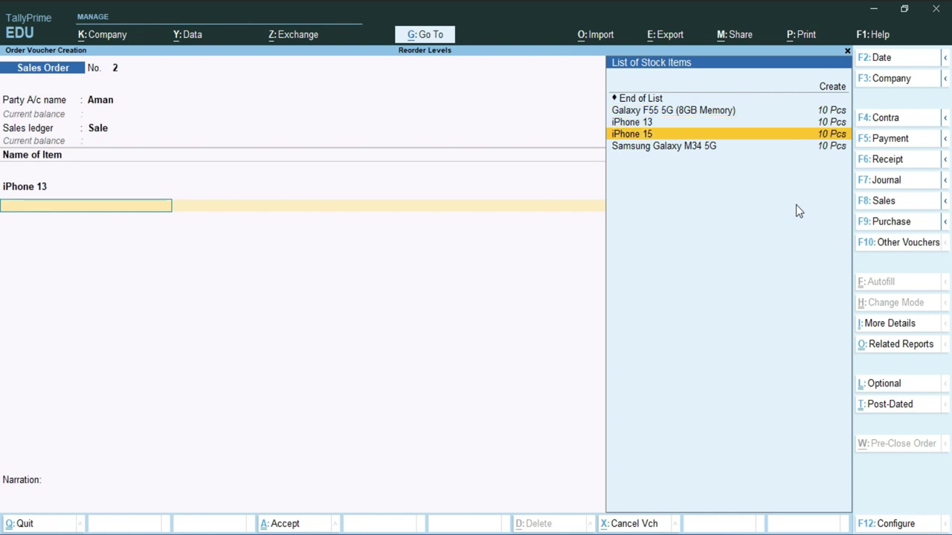
pyautogui.press('Return')
pyautogui.press('Return')
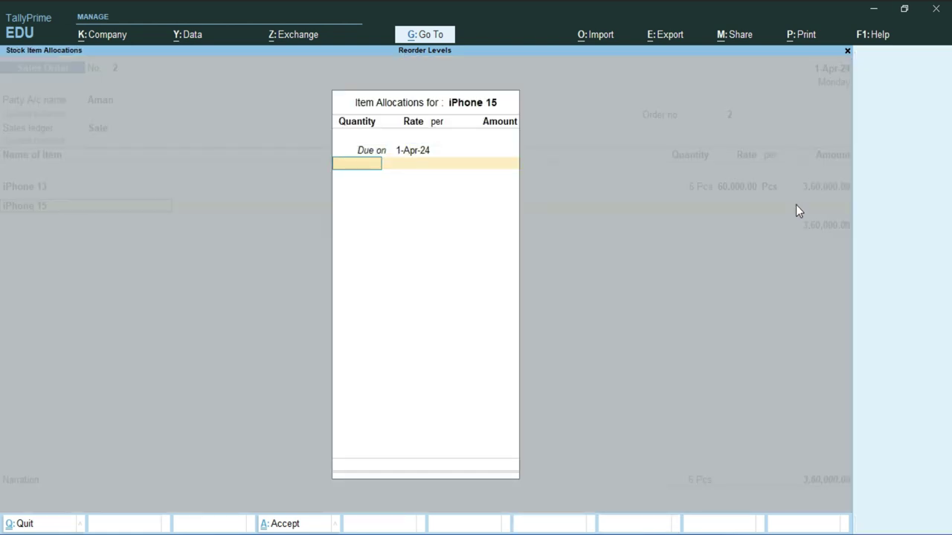
pyautogui.write('6')
pyautogui.press('Return')
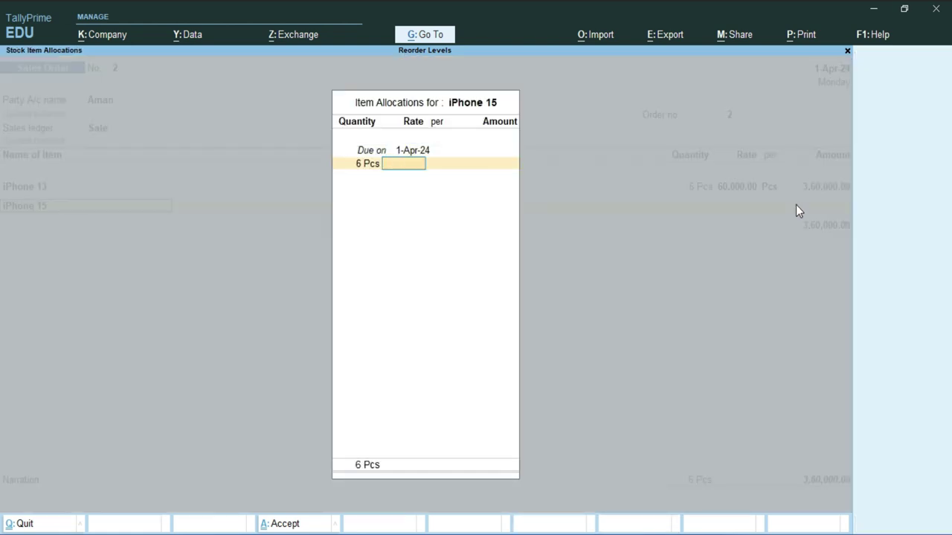
pyautogui.write('75000')
pyautogui.press('Return')
pyautogui.press('Return')
pyautogui.press('Return')
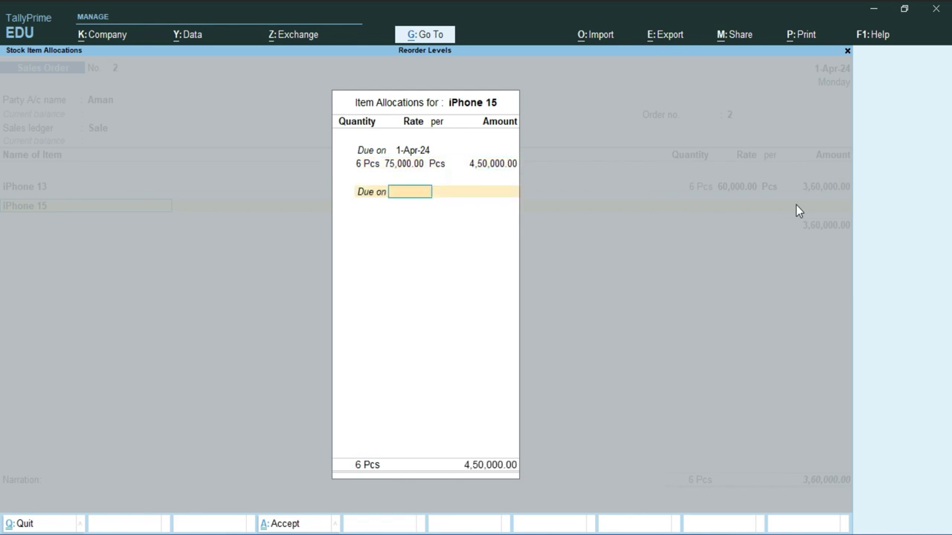
pyautogui.press('Return')
pyautogui.press('Return')
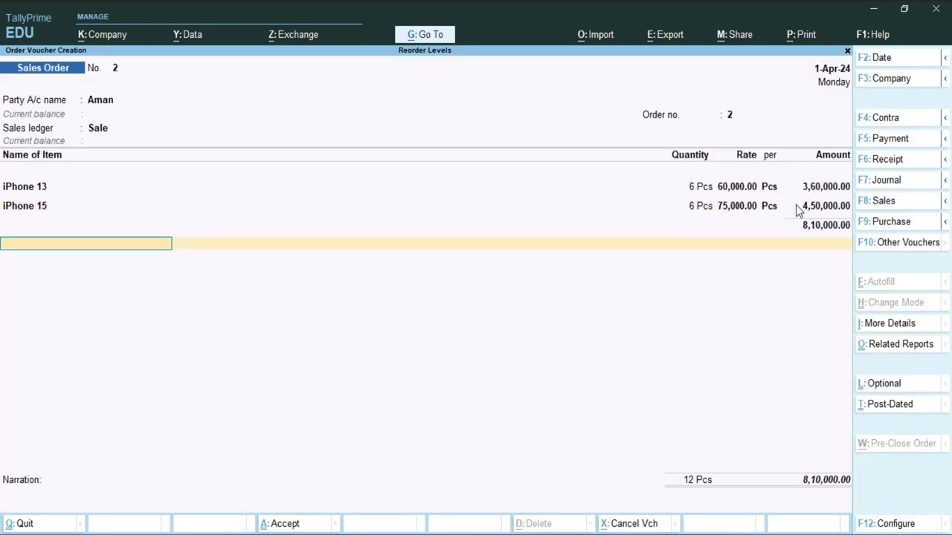
# End the item list, leave the narration empty, and save the sales order
pyautogui.press('Return')
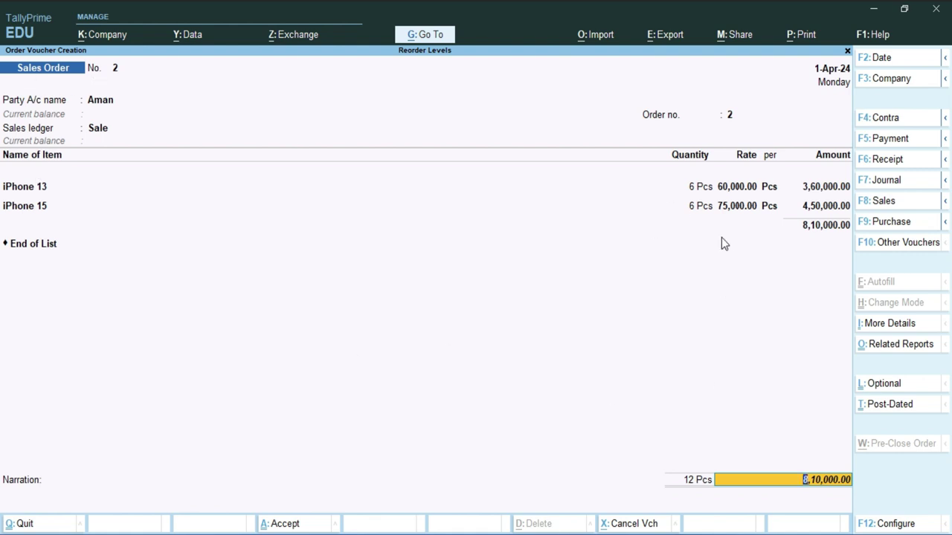
pyautogui.press('Return')
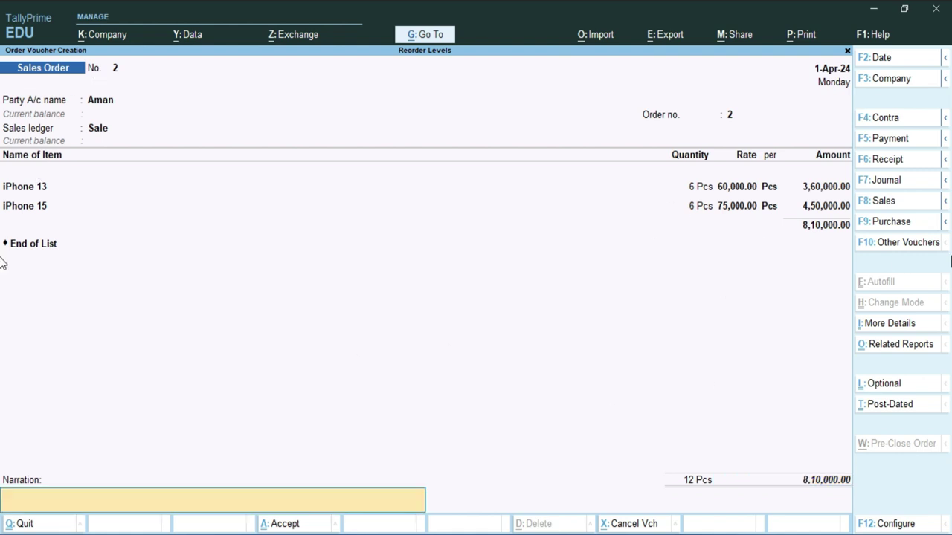
pyautogui.press('Return')
pyautogui.press('y')
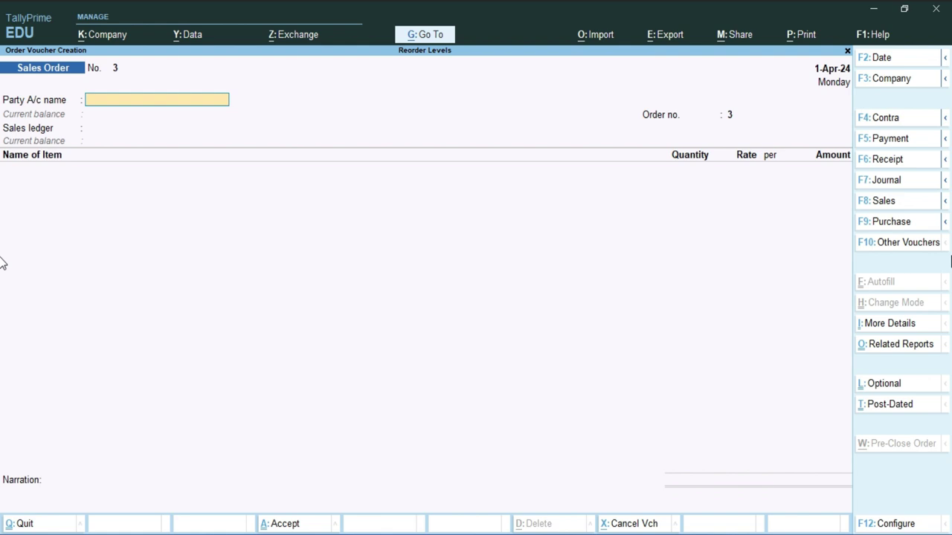
# View the Stock Group Reorder Status report for the Apple group, compare the iPhone 13 and iPhone 15 rows, and close the report
pyautogui.hotkey('ctrl', 'g')
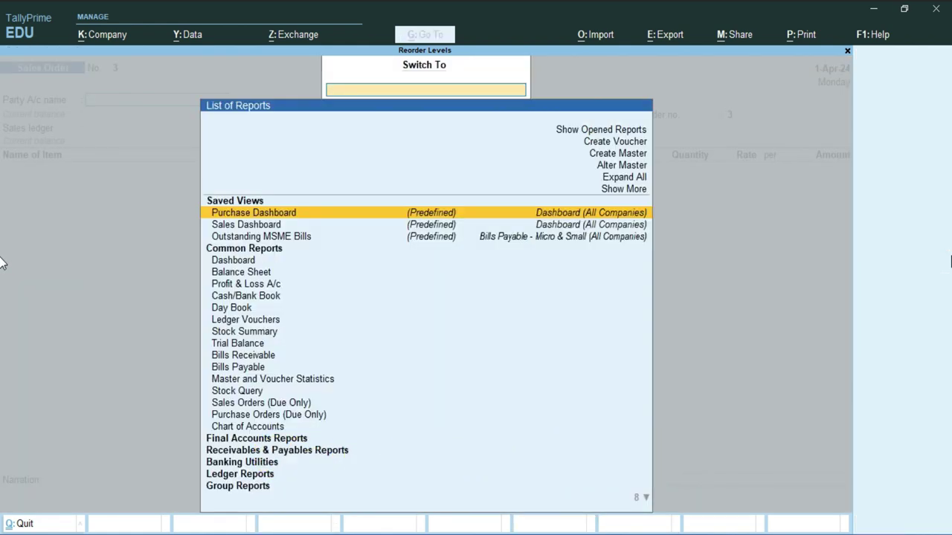
pyautogui.write('Reo')
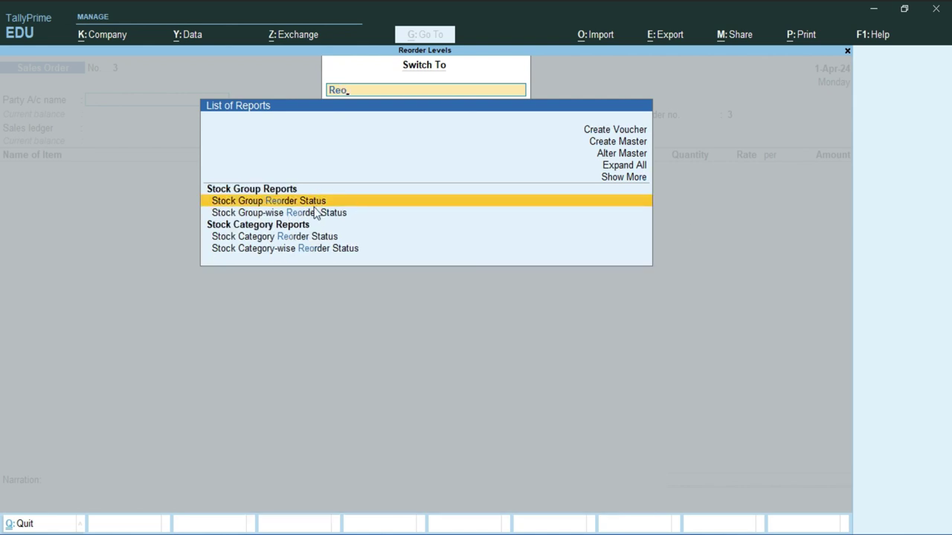
pyautogui.click(650, 201)
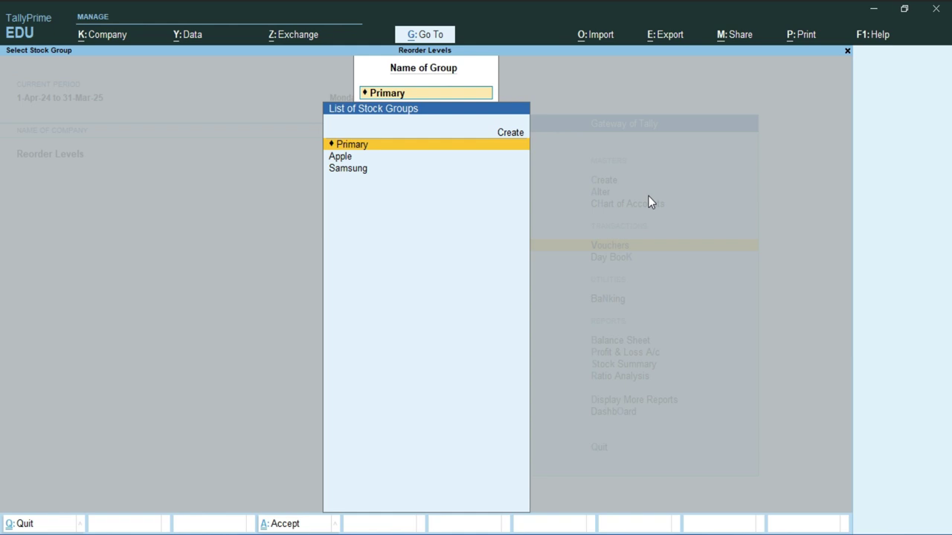
pyautogui.press('Down')
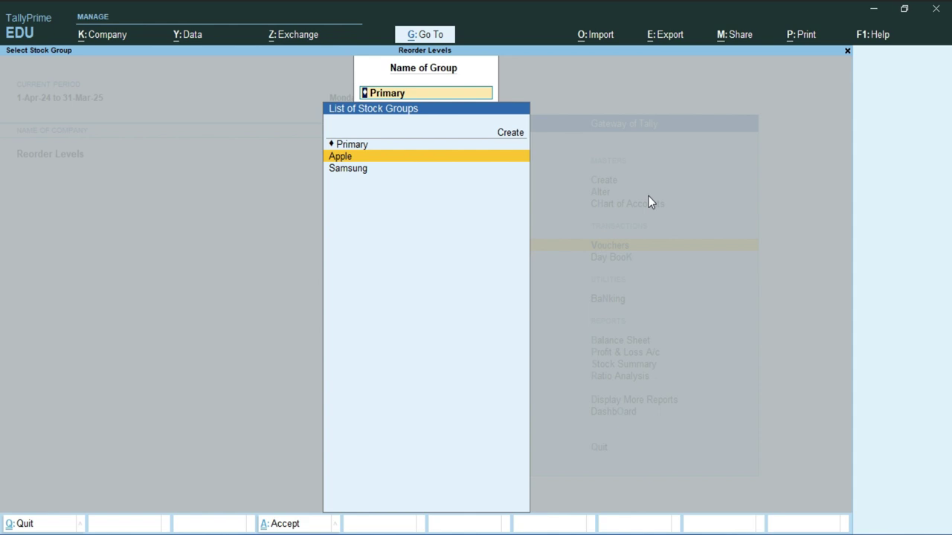
pyautogui.press('Return')
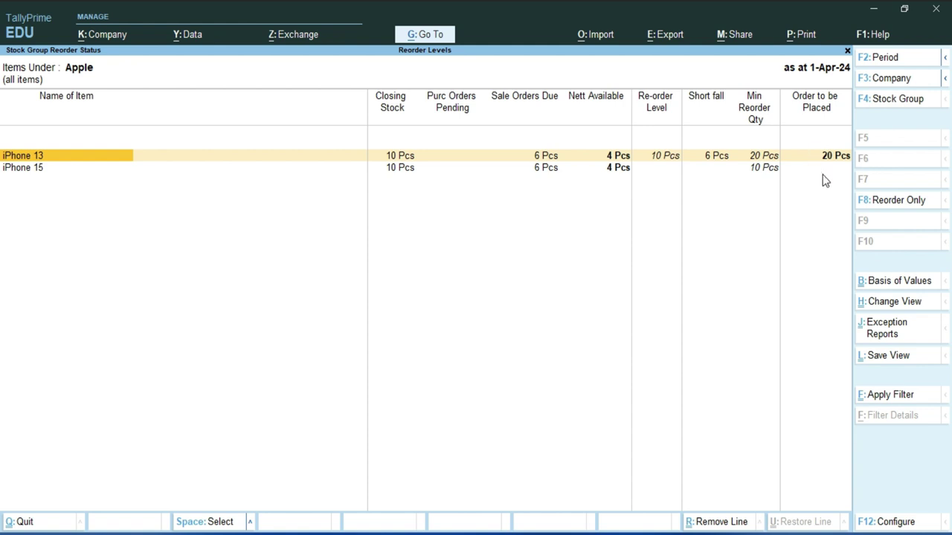
pyautogui.click(37, 171)
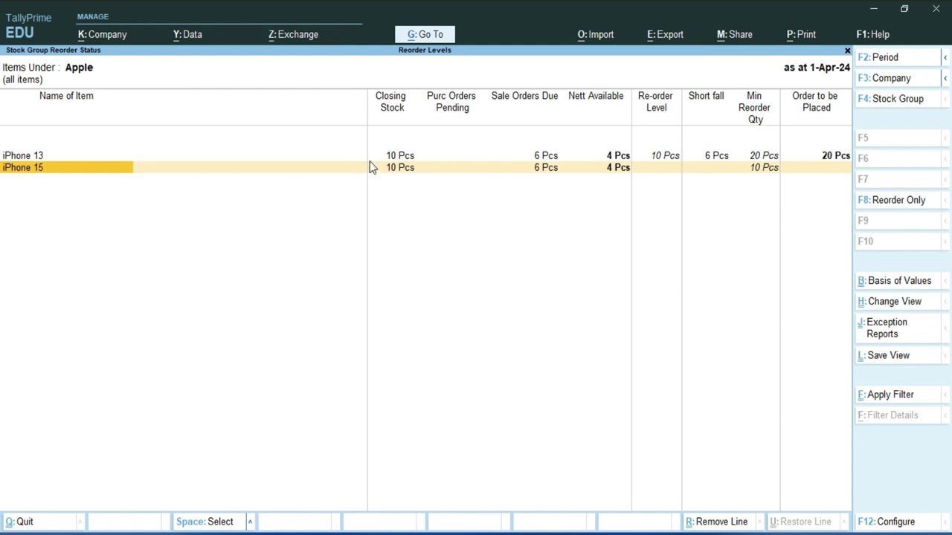
pyautogui.click(400, 182)
pyautogui.click(658, 157)
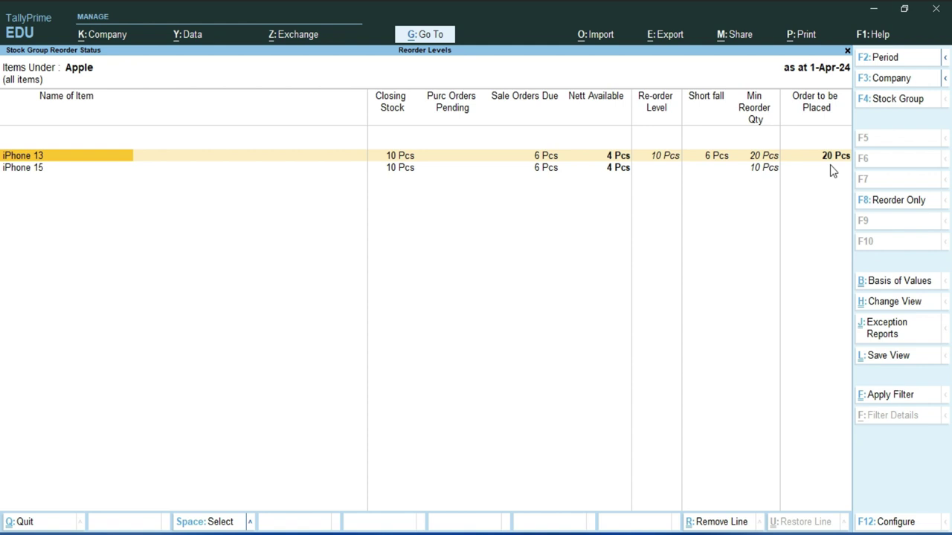
pyautogui.press('Escape')
pyautogui.press('Escape')
pyautogui.press('Escape')
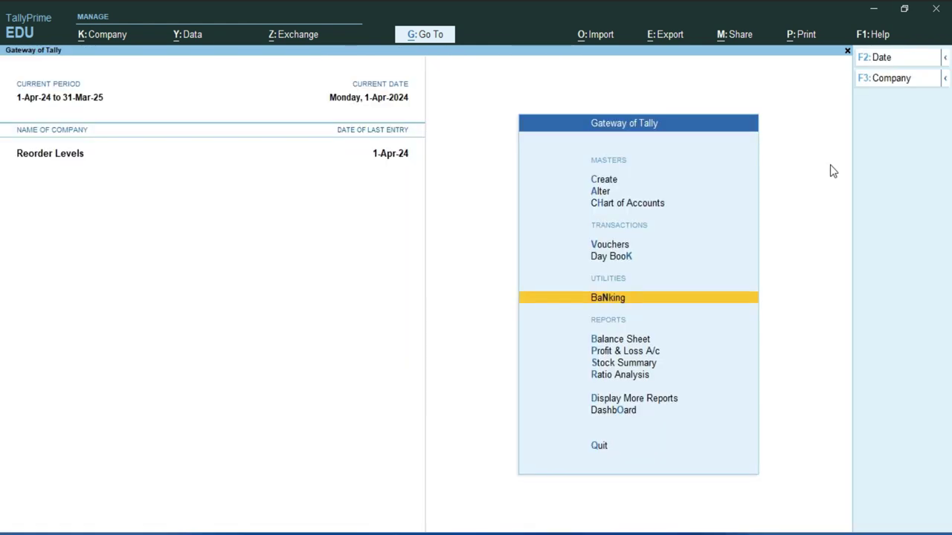
# Open the Reorder Level (Stock Group) master of the Apple group for alteration
pyautogui.press('Up')
pyautogui.press('Up')
pyautogui.press('Up')
pyautogui.press('Up')
pyautogui.press('Up')
pyautogui.click(601, 191)
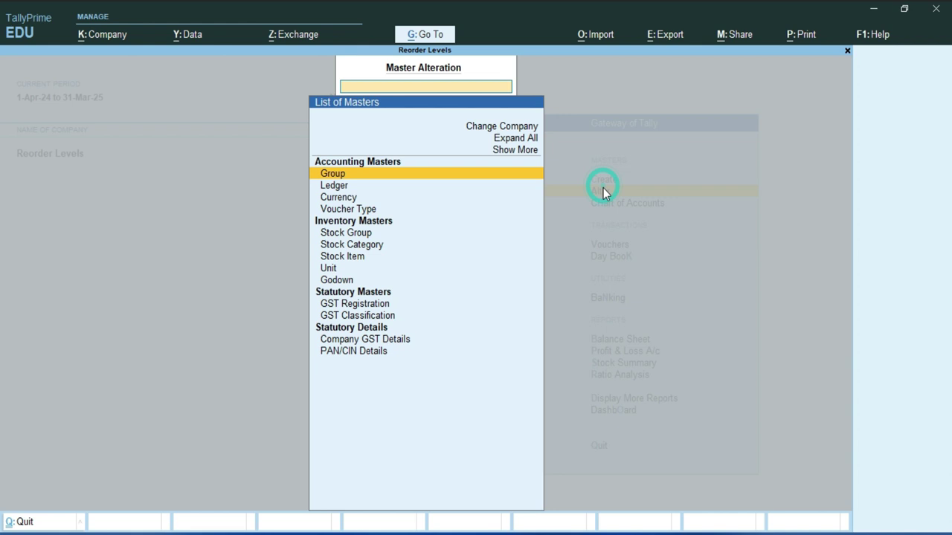
pyautogui.click(525, 151)
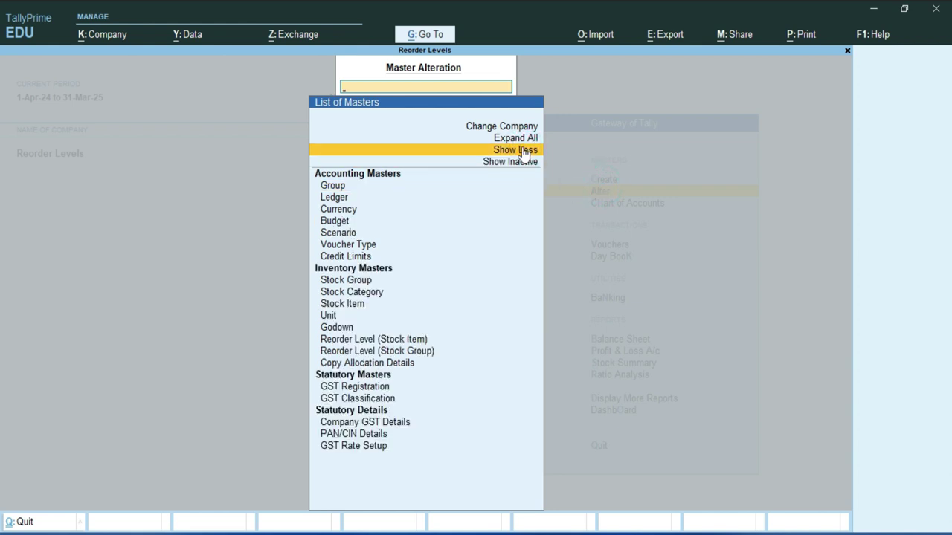
pyautogui.click(376, 352)
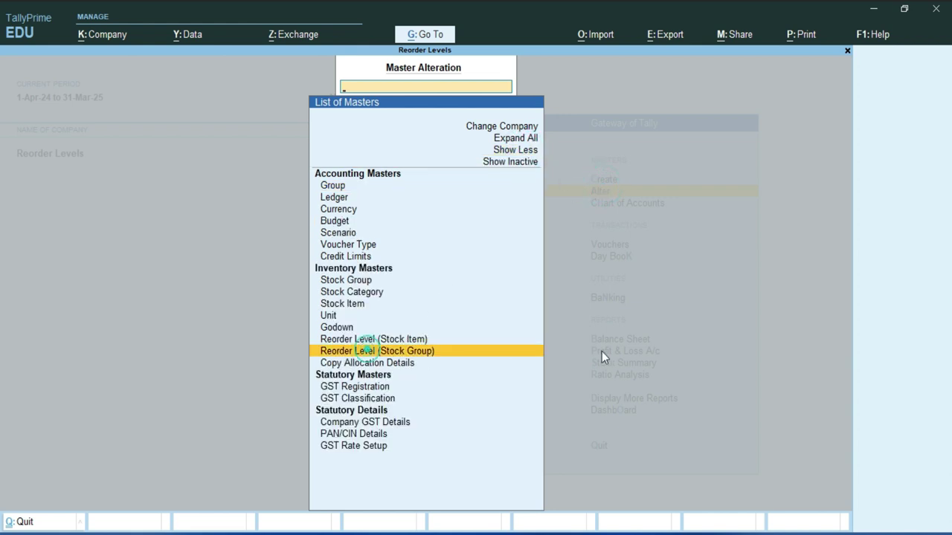
pyautogui.press('Down')
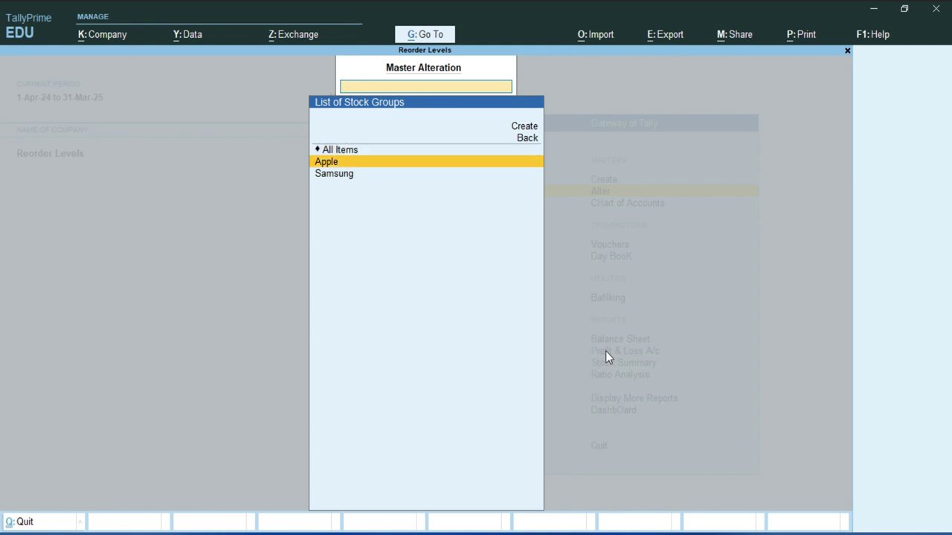
pyautogui.press('Return')
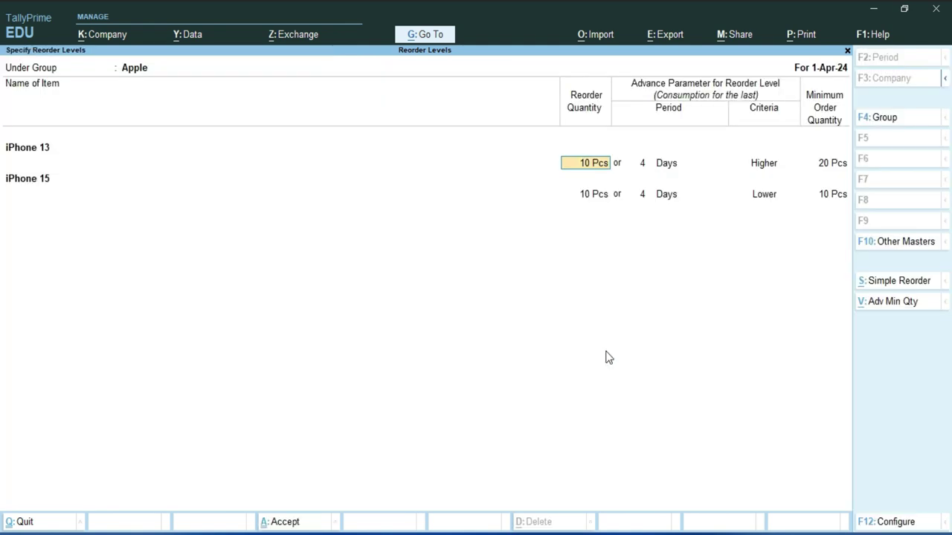
# Change the advanced reorder criteria of iPhone 15 to Higher, keep its 10 Pcs minimum order quantity, and save the reorder levels
pyautogui.press('Down')
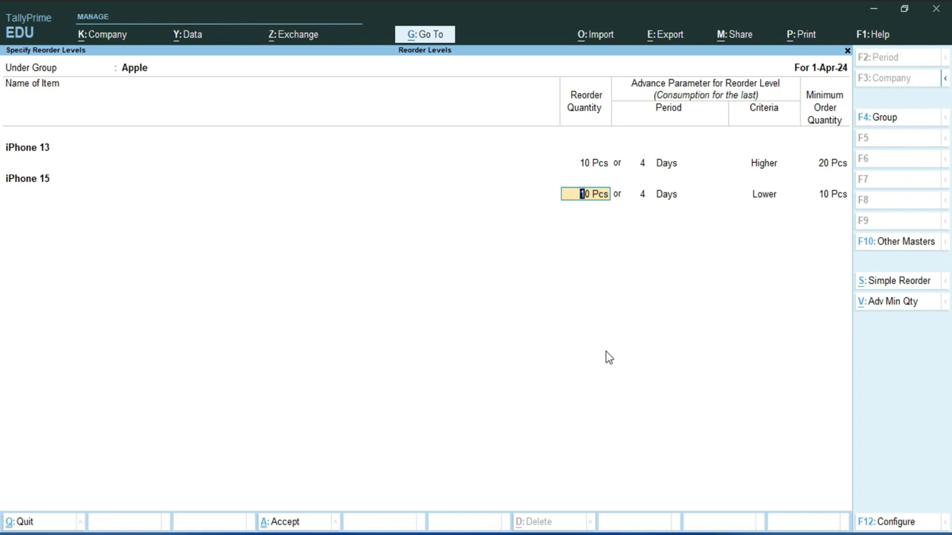
pyautogui.press('Return')
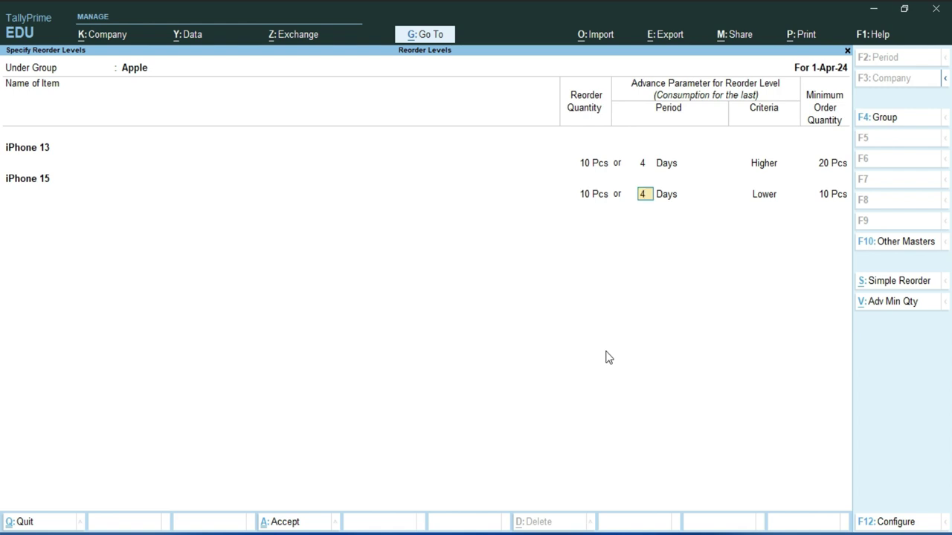
pyautogui.press('Return')
pyautogui.press('Return')
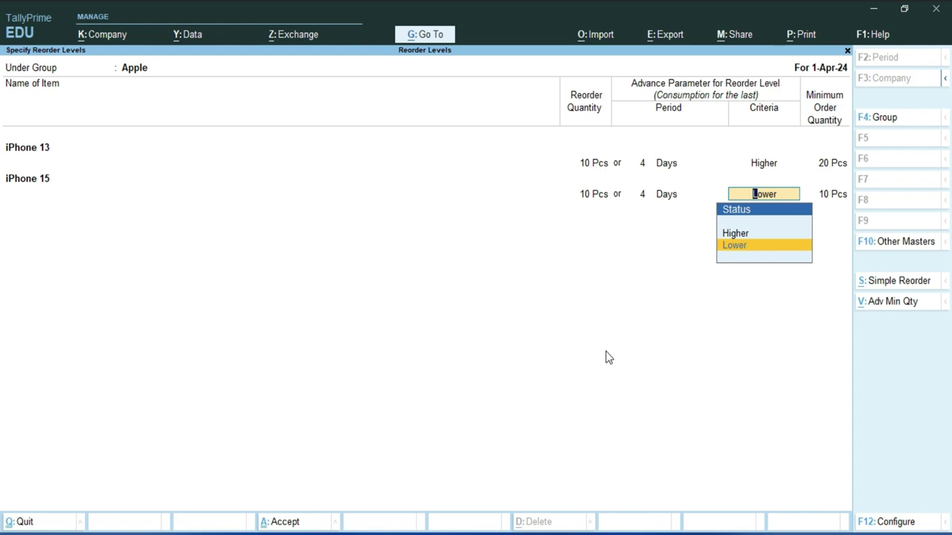
pyautogui.press('Up')
pyautogui.press('Return')
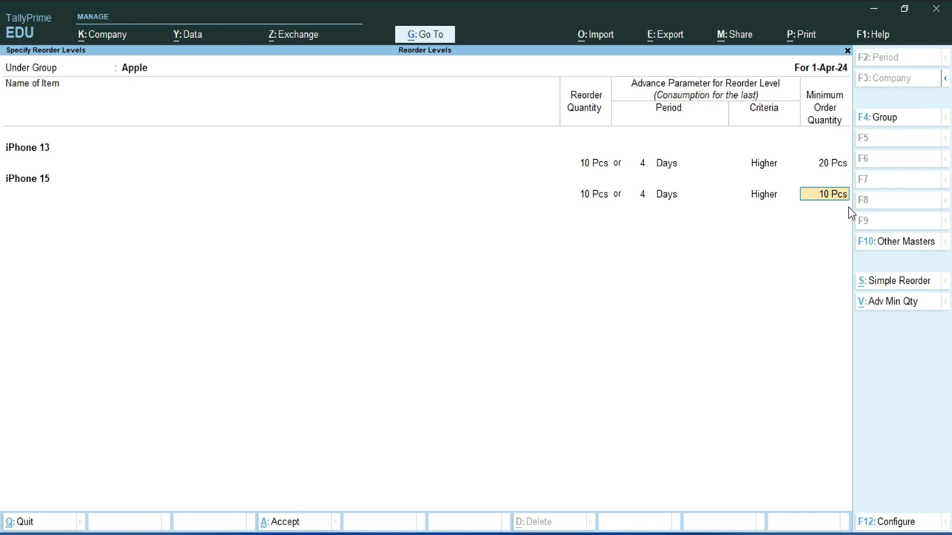
pyautogui.press('Return')
pyautogui.press('Return')
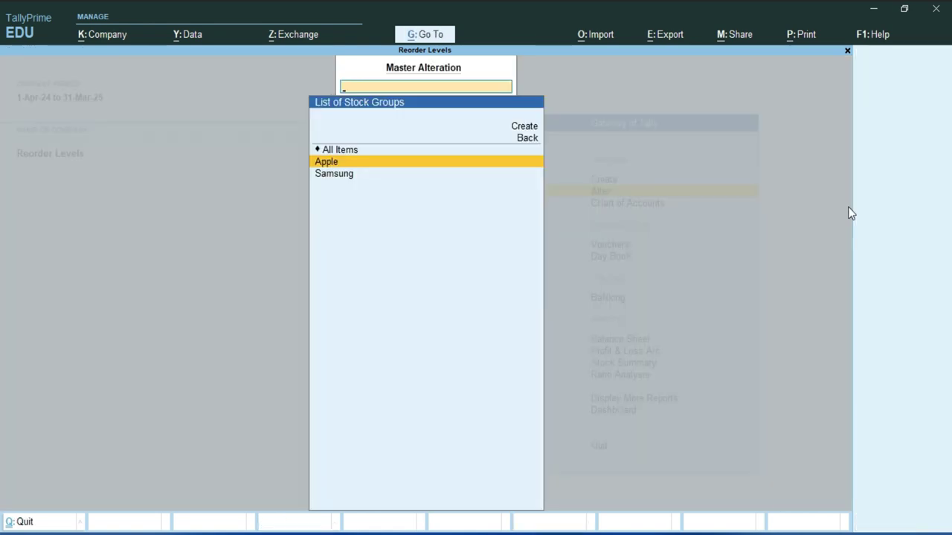
# View the Stock Group Reorder Status report for the Apple group, check the order quantities for both iPhones, and close it
pyautogui.hotkey('ctrl', 'g')
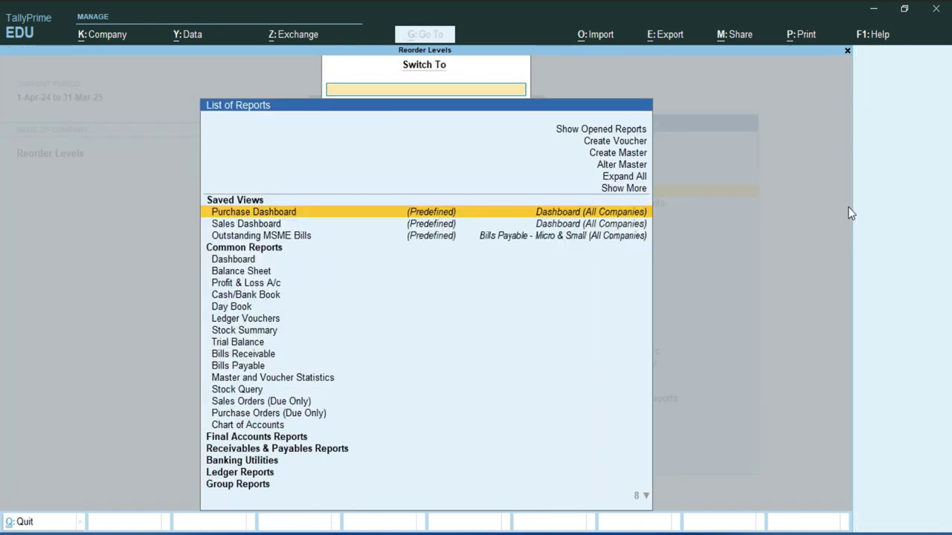
pyautogui.write('Reo')
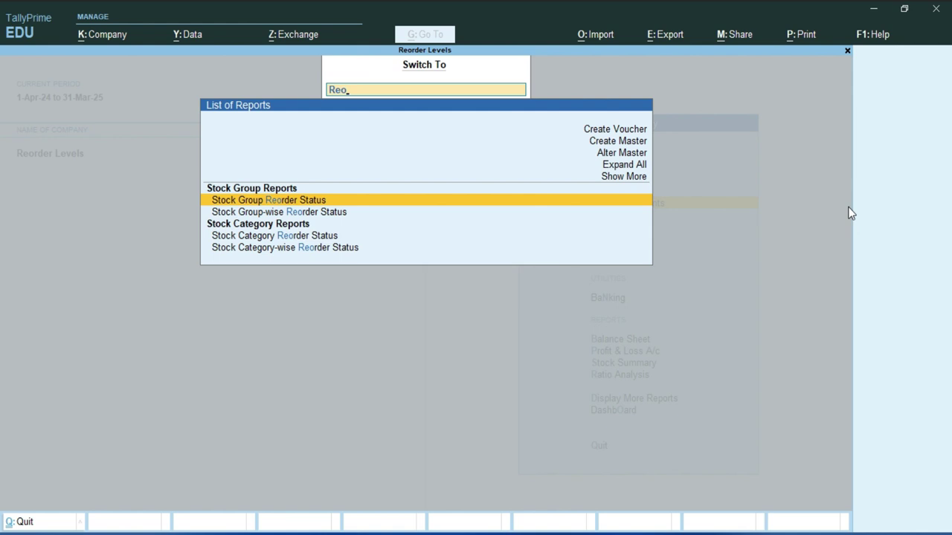
pyautogui.press('Return')
pyautogui.press('Down')
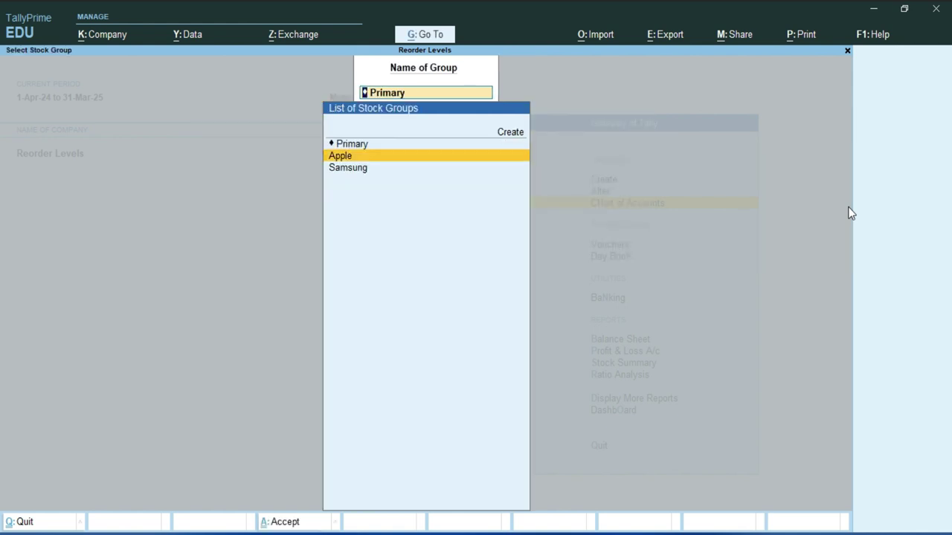
pyautogui.press('Return')
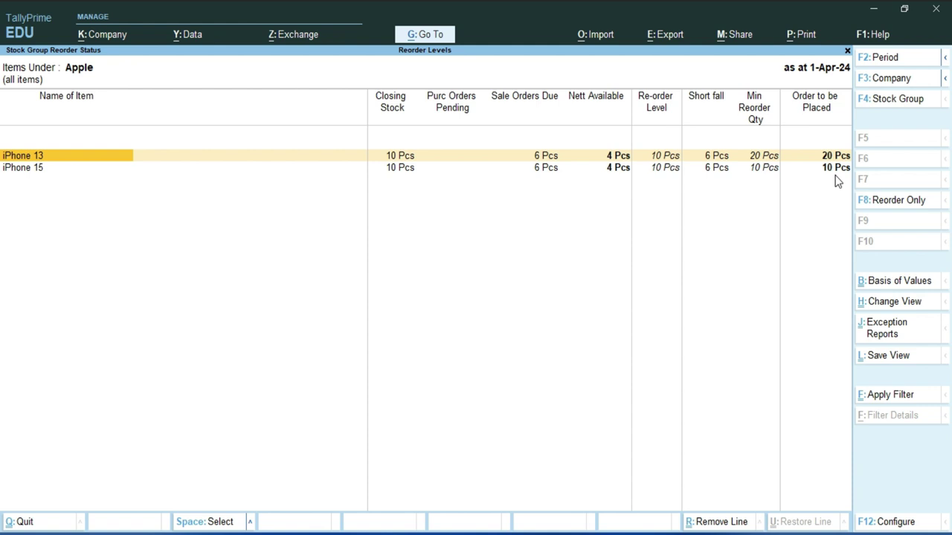
pyautogui.press('Escape')
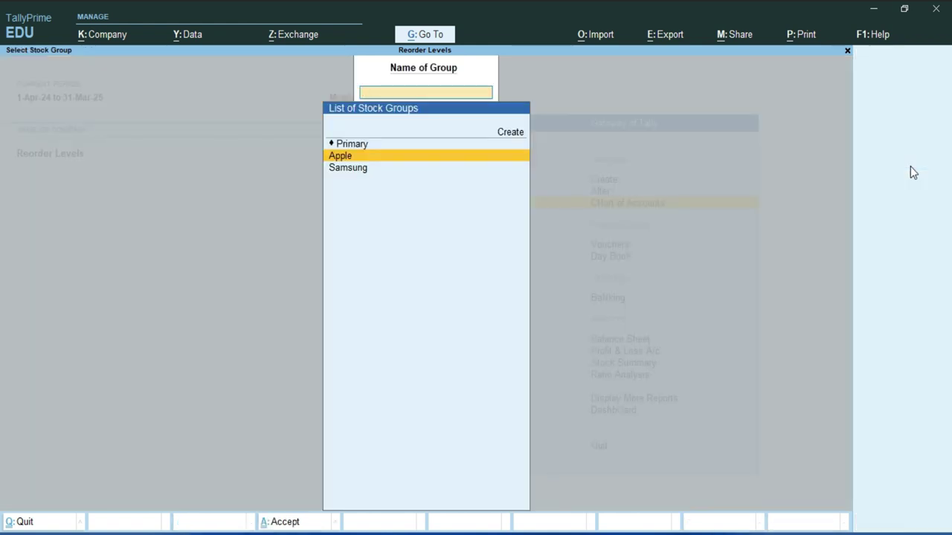
pyautogui.press('Escape')
# Open voucher entry and select the Purchase Order voucher type
pyautogui.press('Down')
pyautogui.press('Down')
pyautogui.press('Up')
pyautogui.press('Return')
pyautogui.hotkey('alt', 'F4')
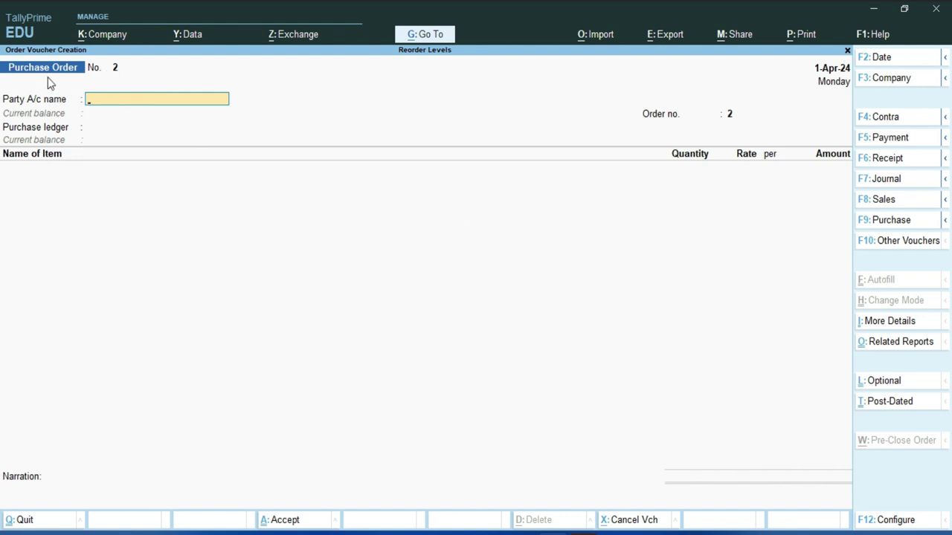
pyautogui.click(900, 245)
pyautogui.click(514, 139)
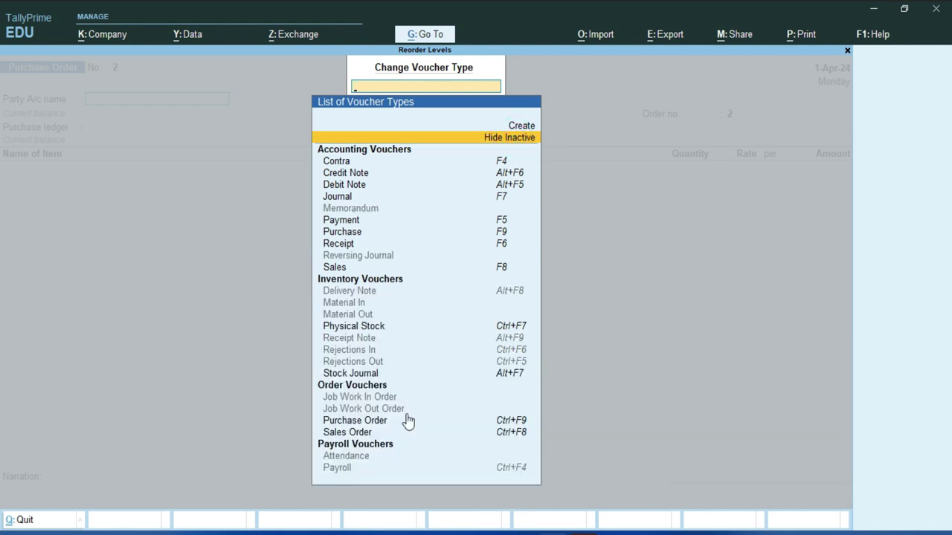
pyautogui.click(381, 422)
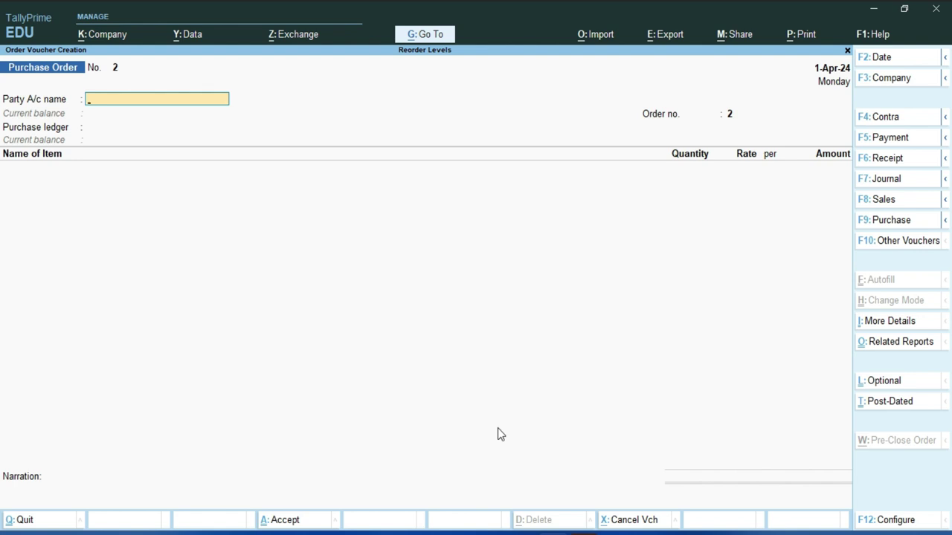
# Create a party ledger with the supplier's name under Sundry Creditors from the purchase order and save it
pyautogui.hotkey('alt', 'c')
pyautogui.write('Krishna')
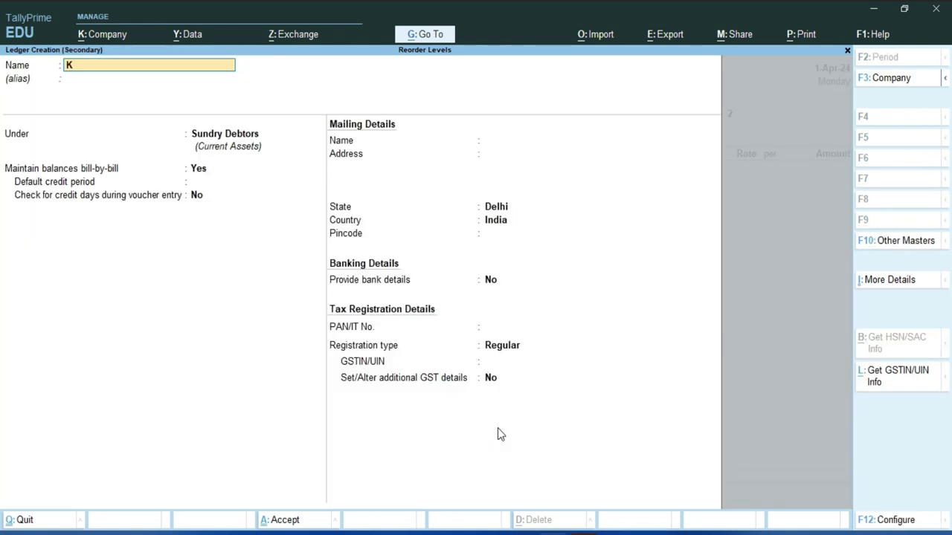
pyautogui.press('Return')
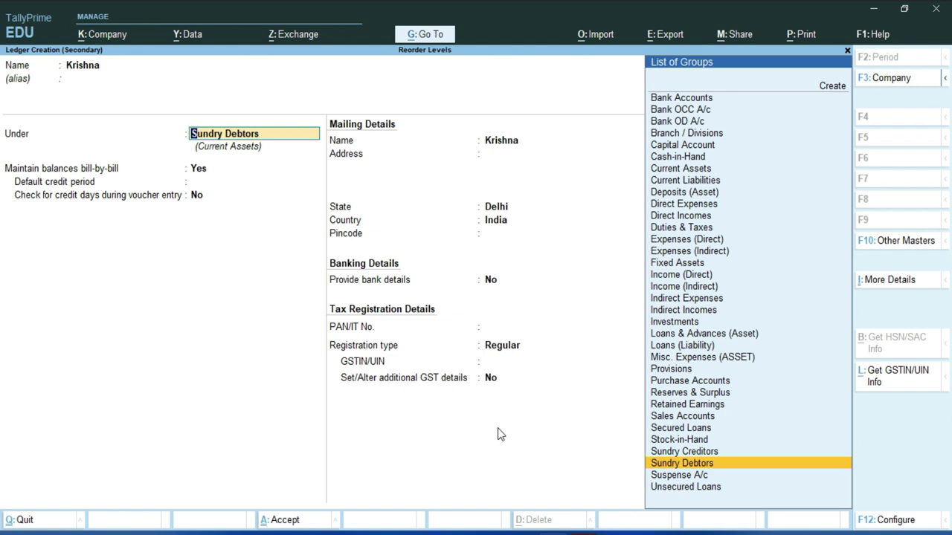
pyautogui.write('S')
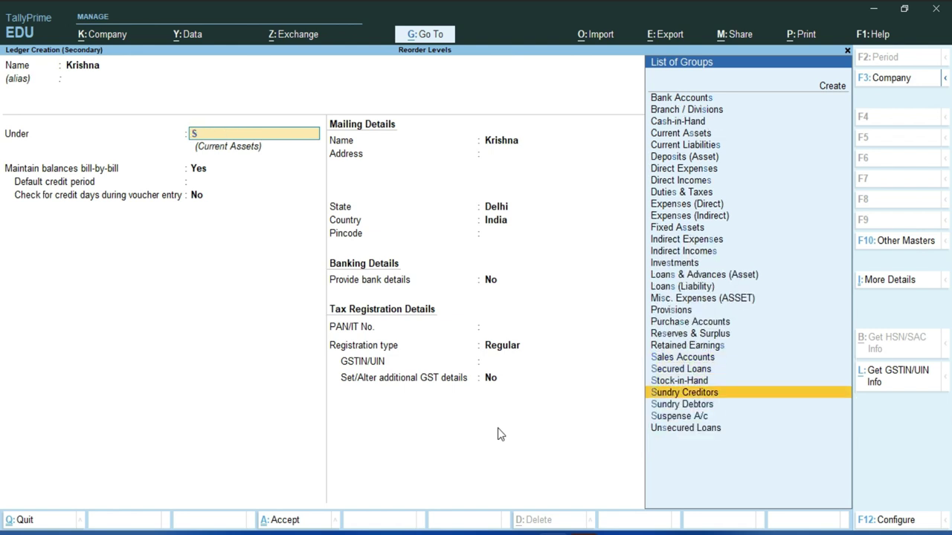
pyautogui.press('Return')
pyautogui.hotkey('ctrl', 'a')
# Leave the order and party details blank, keep the default order number, and choose Purchase as the purchase ledger
pyautogui.press('Return')
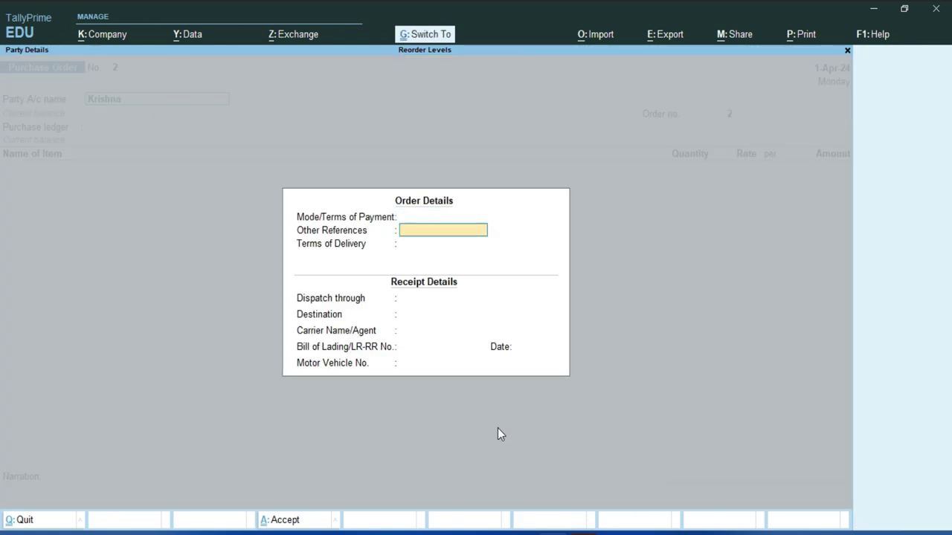
pyautogui.press('Escape')
pyautogui.press('Return')
pyautogui.press('Escape')
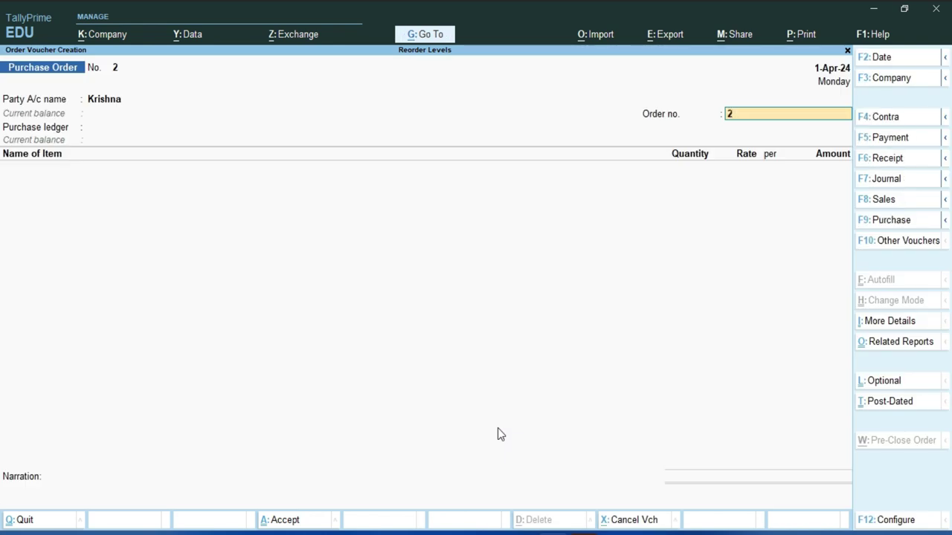
pyautogui.press('Return')
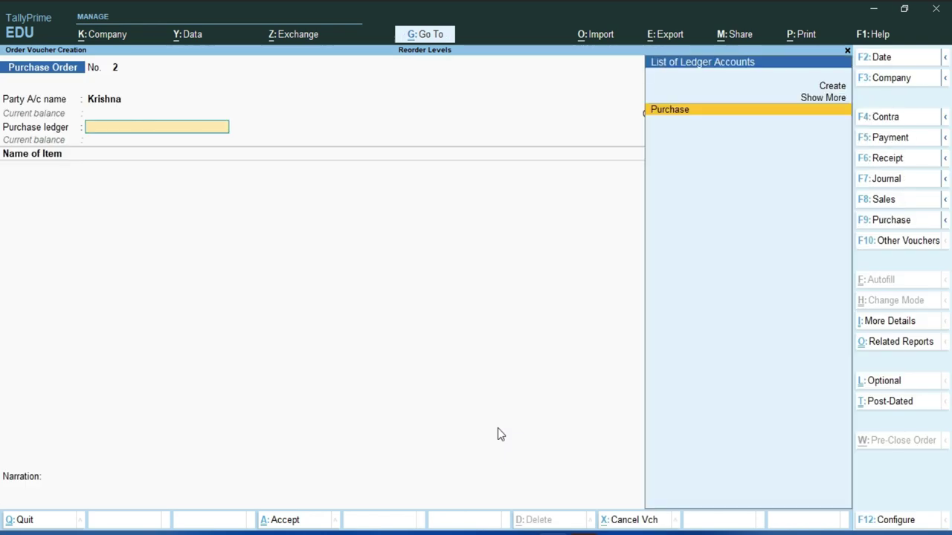
pyautogui.press('Return')
# Add iPhone 13 to the purchase order with a quantity of 20 Pcs at a rate of 55,000
pyautogui.press('Down')
pyautogui.press('Down')
pyautogui.press('Return')
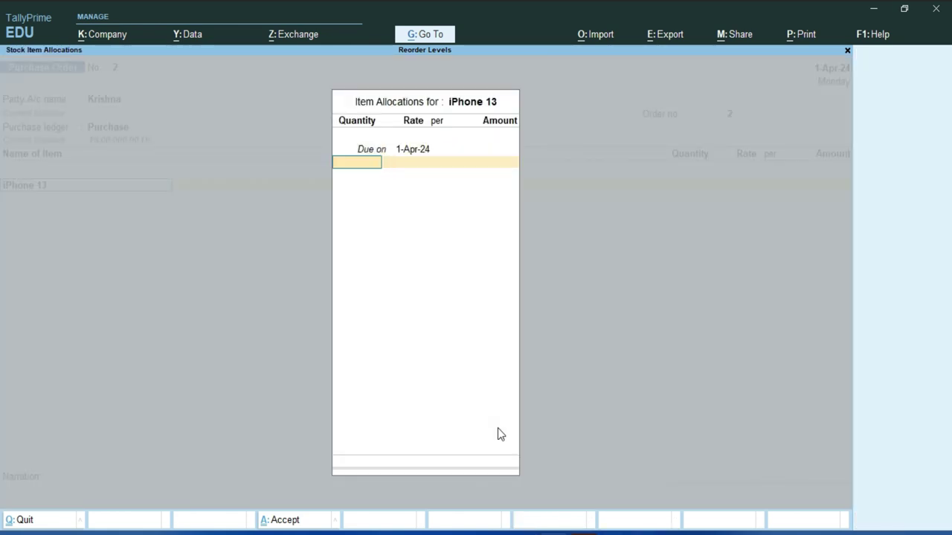
pyautogui.write('20')
pyautogui.press('Return')
pyautogui.press('Return')
pyautogui.press('Return')
pyautogui.press('Return')
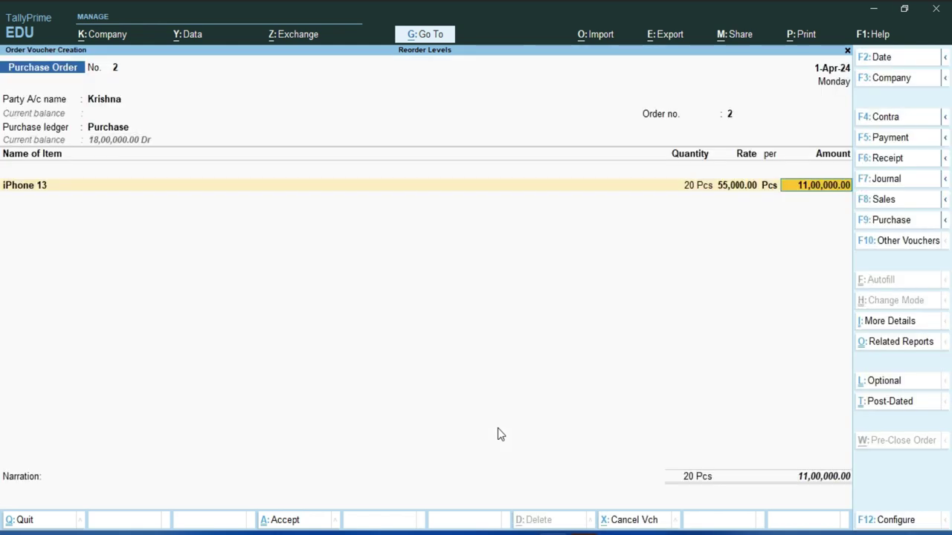
pyautogui.press('Return')
# Add iPhone 15 to the purchase order with a quantity of 10 Pcs at a rate of 70,000
pyautogui.press('Down')
pyautogui.press('Down')
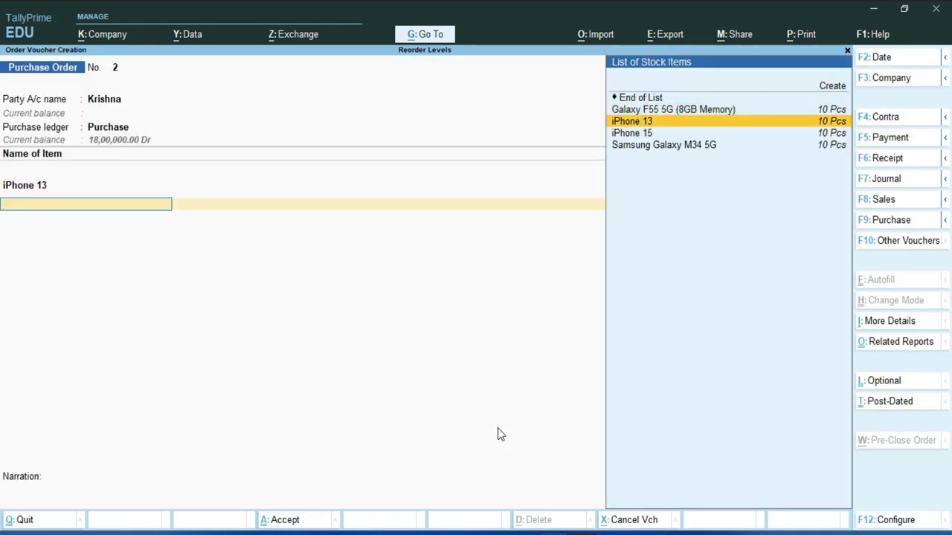
pyautogui.press('Down')
pyautogui.press('Return')
pyautogui.press('Return')
pyautogui.write('10')
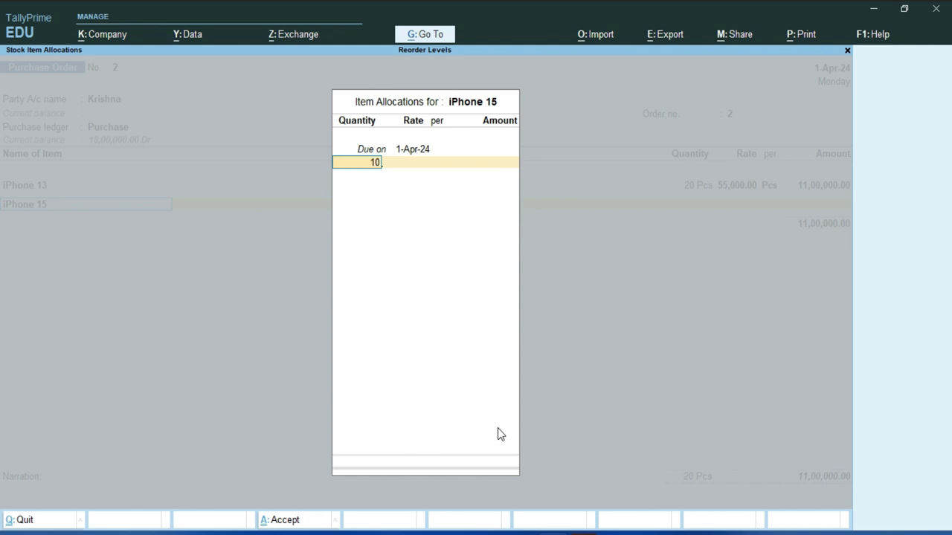
pyautogui.press('Return')
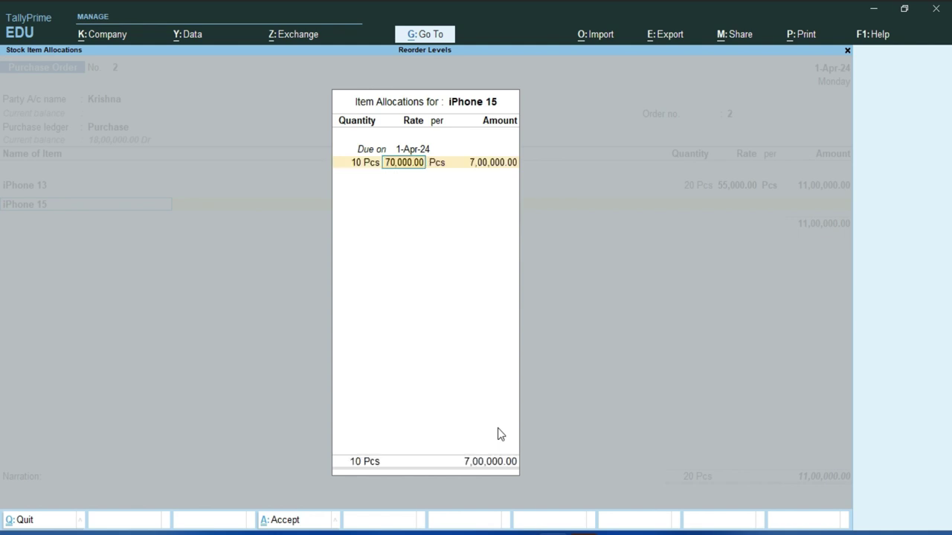
pyautogui.press('Return')
pyautogui.press('Return')
pyautogui.press('Return')
pyautogui.press('Return')
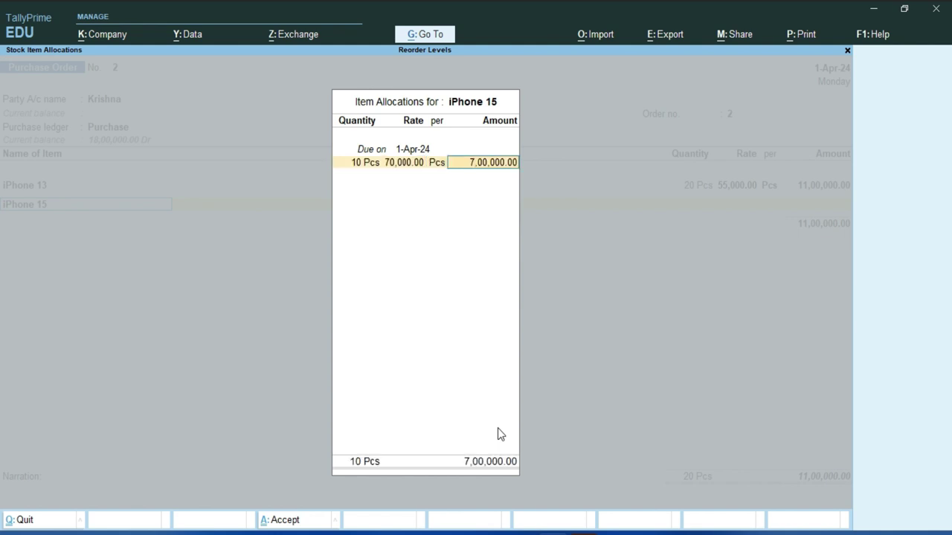
# End the item list, save the purchase order, and leave voucher entry
pyautogui.press('Return')
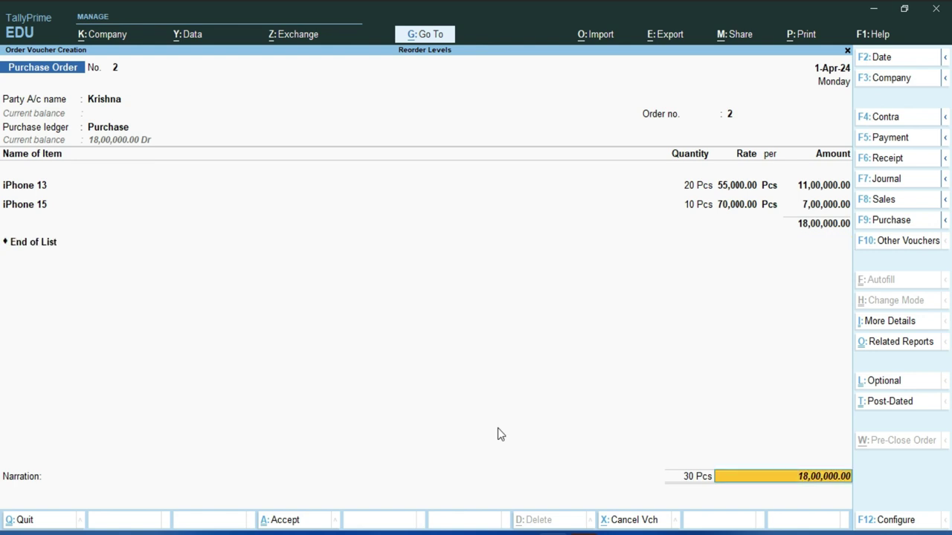
pyautogui.press('ctrl')
pyautogui.hotkey('ctrl', 'a')
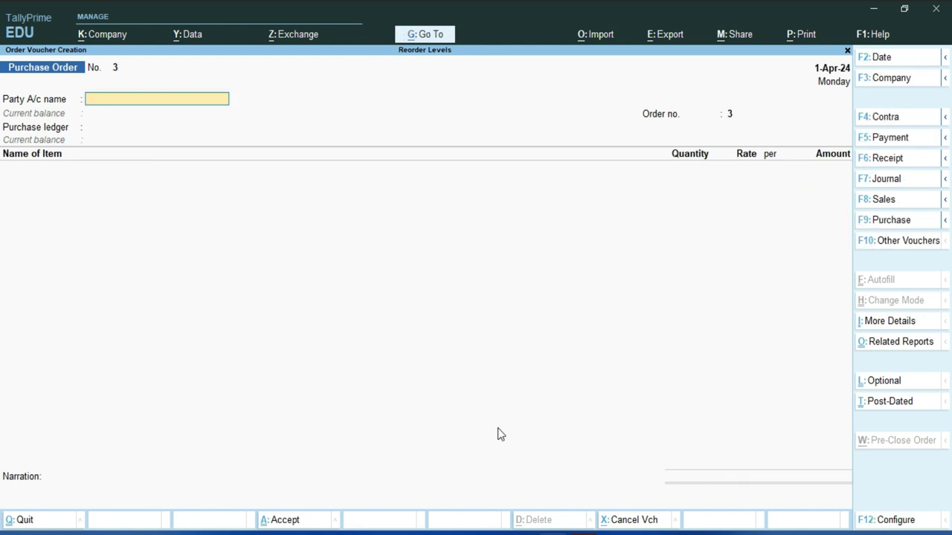
pyautogui.press('Escape')
# View the Apple group's reorder status with the purchase order included, check the pending and available quantities, and close the report
pyautogui.hotkey('ctrl', 'g')
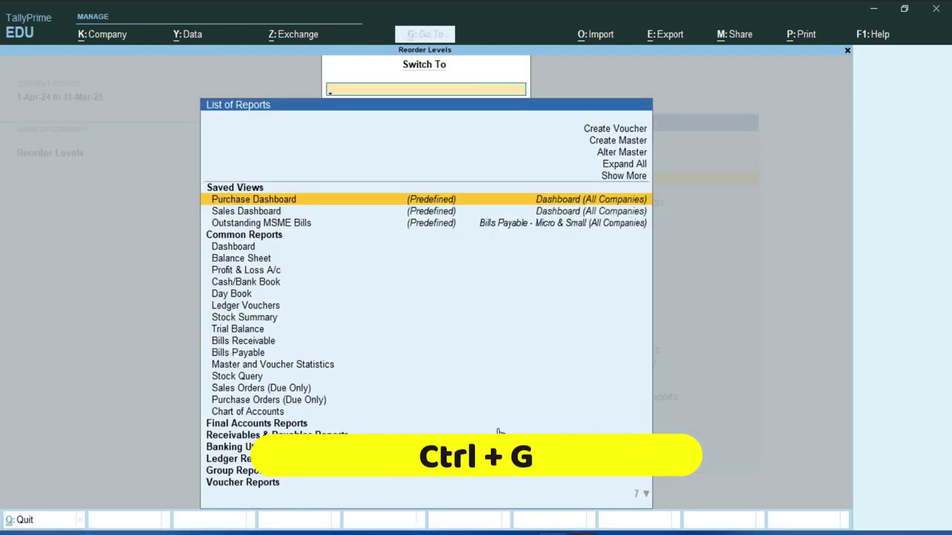
pyautogui.write('Reo')
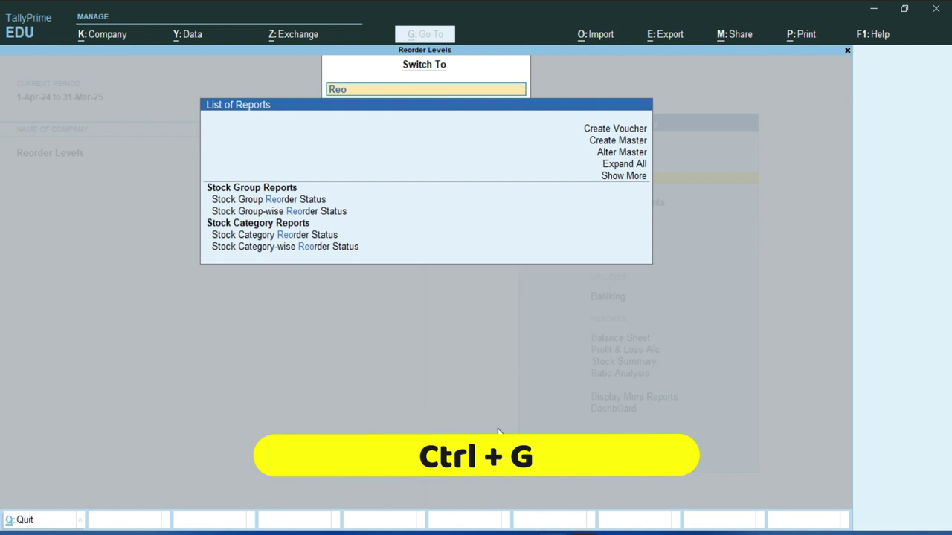
pyautogui.press('Down')
pyautogui.press('Down')
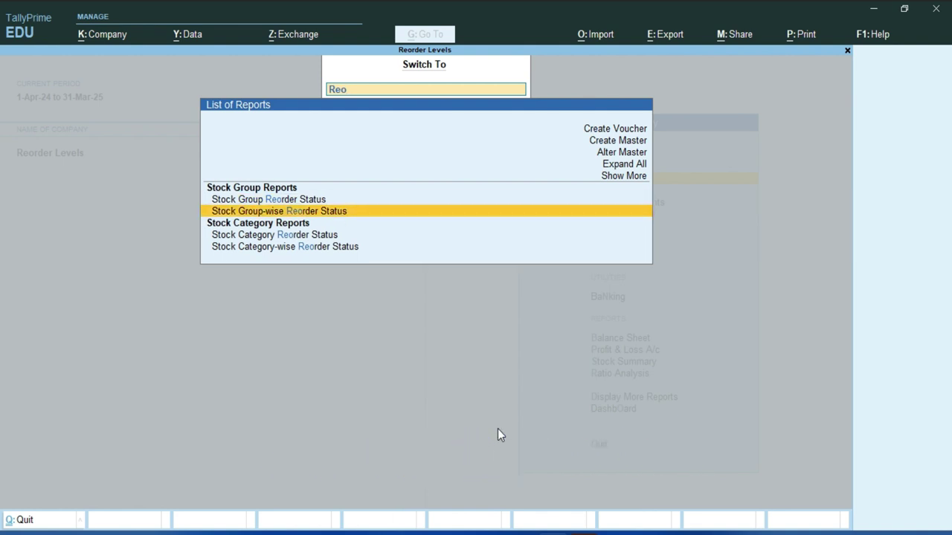
pyautogui.press('Return')
pyautogui.press('Down')
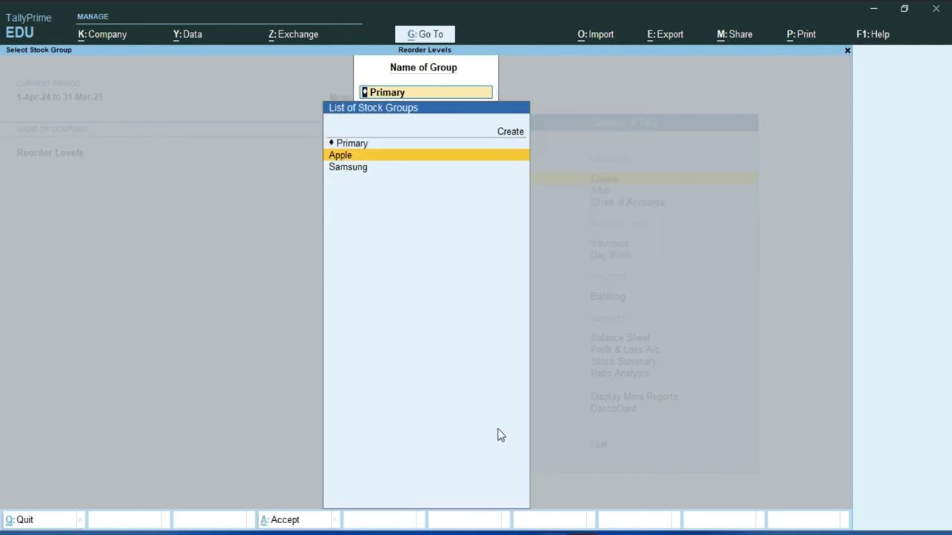
pyautogui.press('Return')
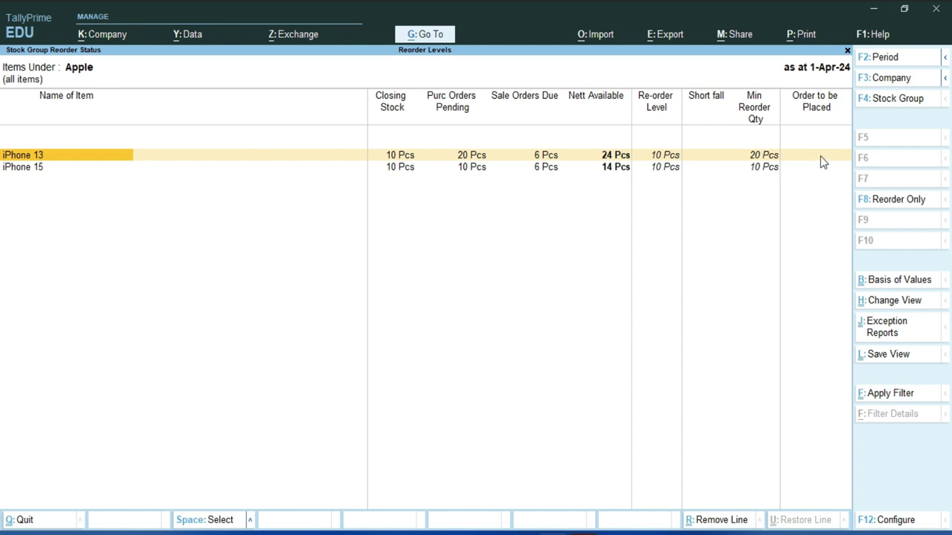
pyautogui.click(579, 252)
pyautogui.click(468, 168)
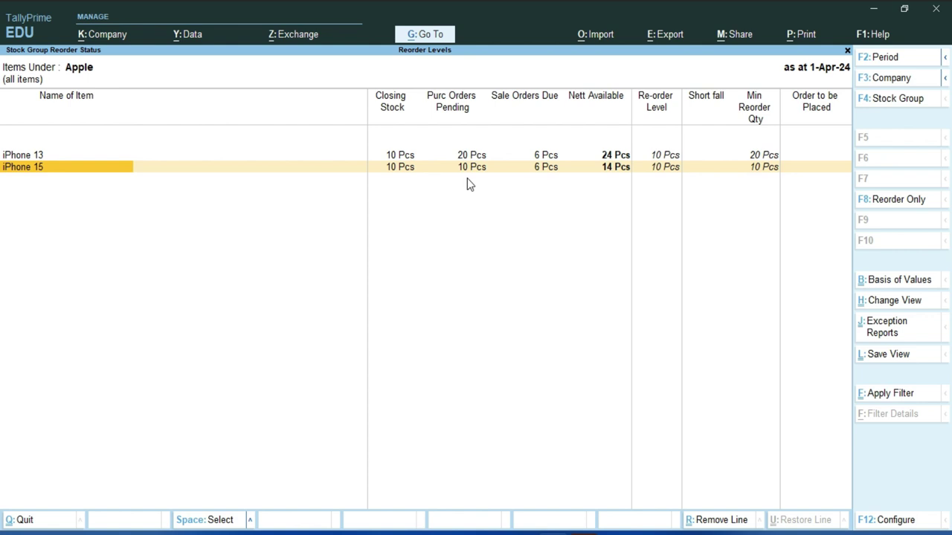
pyautogui.press('Escape')
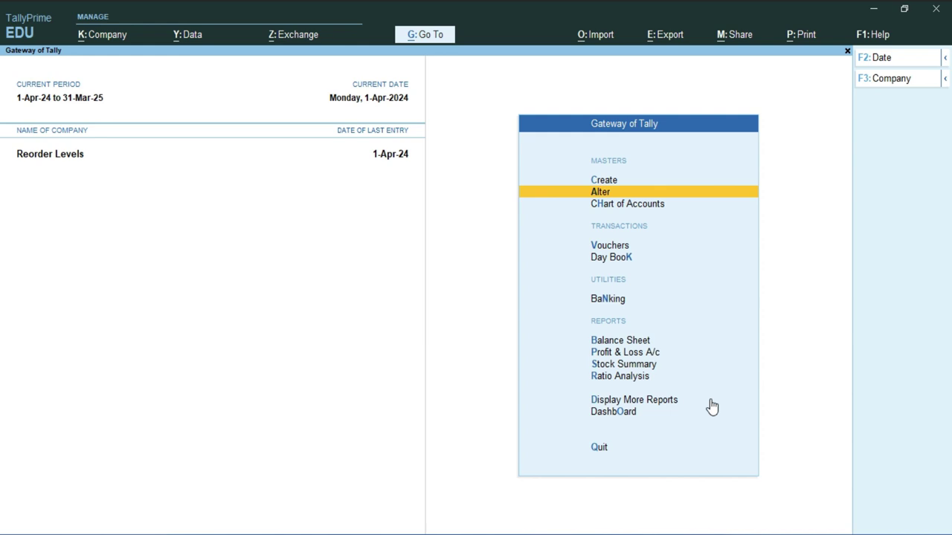
# Open the Reorder Level (Stock Item) master for alteration from the expanded list of masters
pyautogui.press('Return')
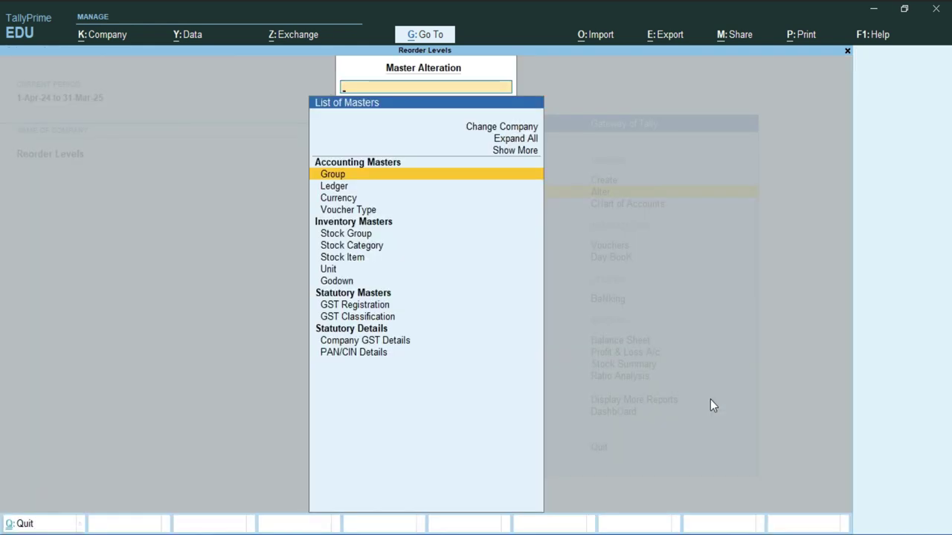
pyautogui.press('Up')
pyautogui.press('Up')
pyautogui.press('Return')
pyautogui.press('Down')
pyautogui.press('Down')
pyautogui.press('Down')
pyautogui.press('Down')
pyautogui.press('Down')
pyautogui.press('Down')
pyautogui.press('Down')
pyautogui.press('Down')
pyautogui.press('Down')
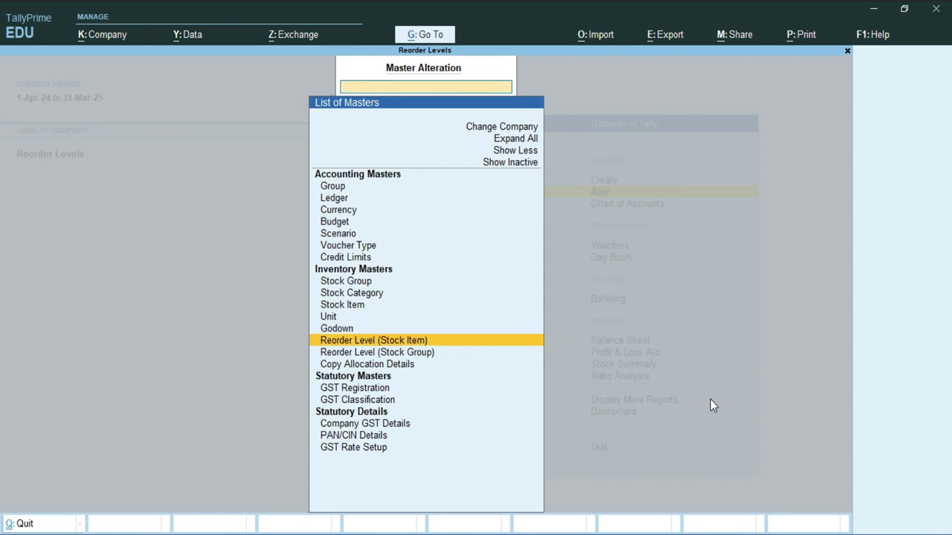
pyautogui.press('Return')
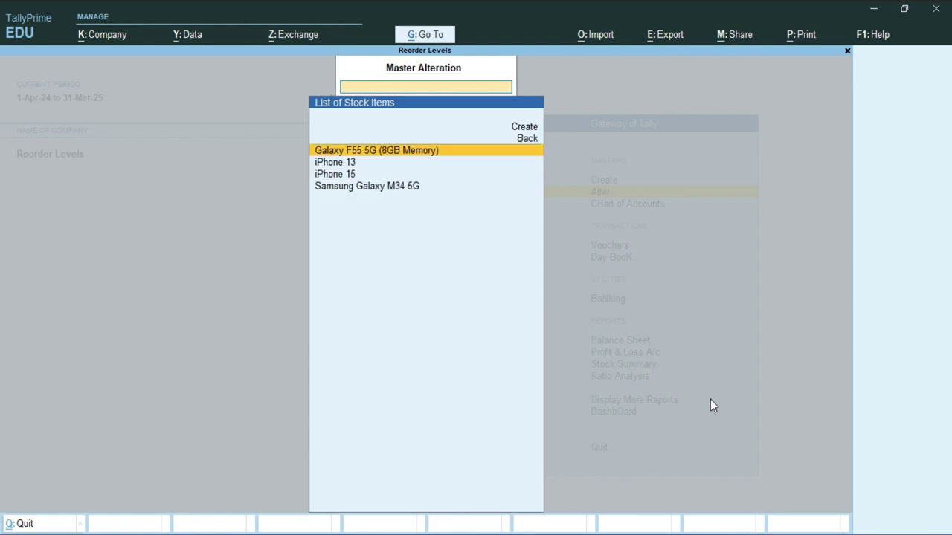
# Select Samsung Galaxy M34 5G and switch its reorder level to the advanced parameters
pyautogui.press('Down')
pyautogui.press('Down')
pyautogui.press('Down')
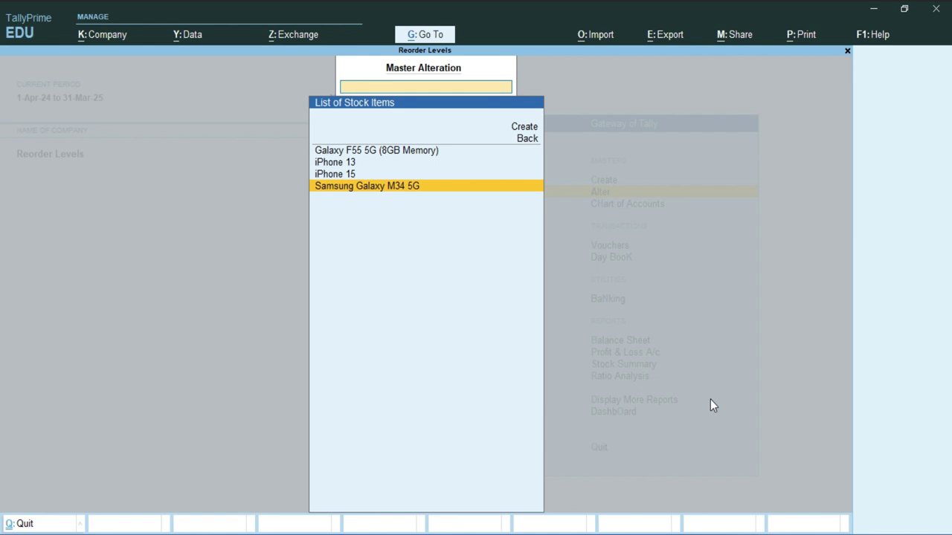
pyautogui.press('Return')
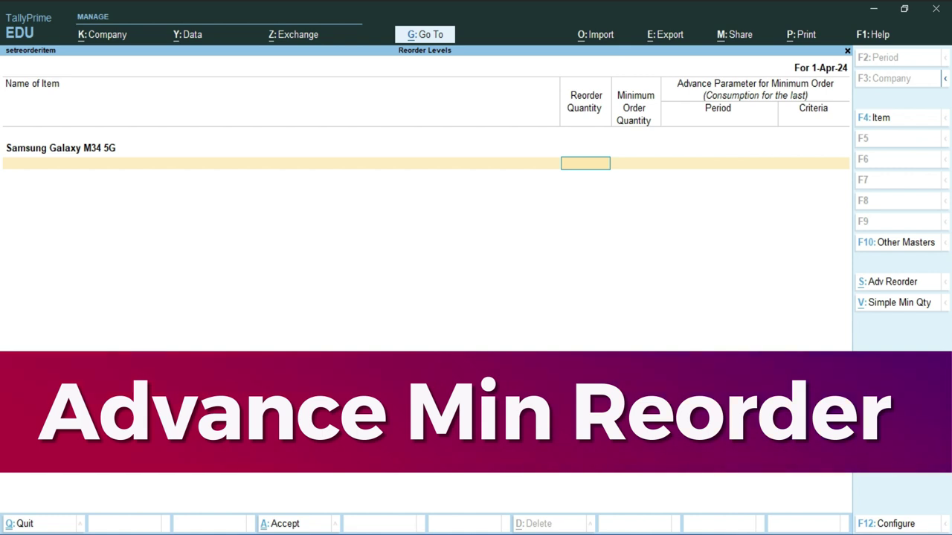
pyautogui.click(894, 283)
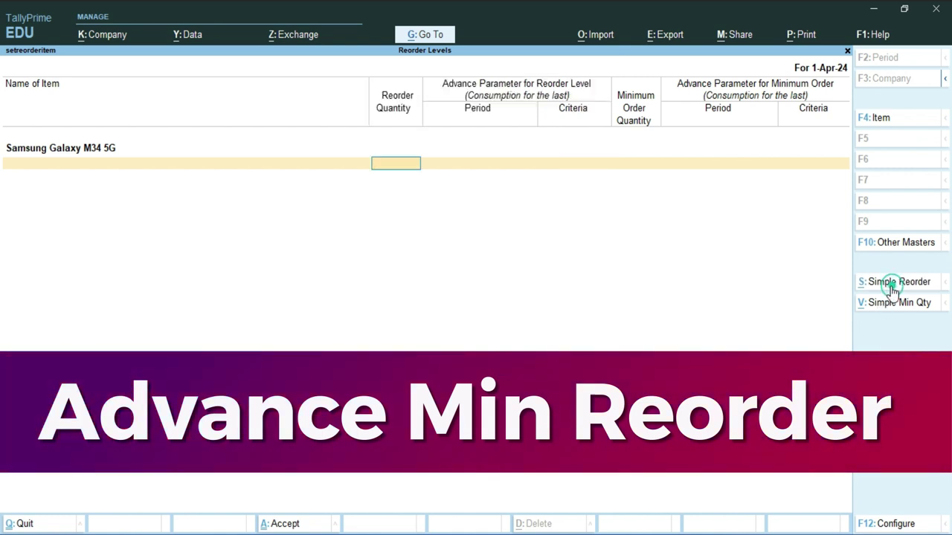
# Switch Samsung Galaxy M34 5G to a simple reorder level, with a reorder quantity of 10 Pcs and a minimum order quantity of 5 Pcs
pyautogui.click(893, 286)
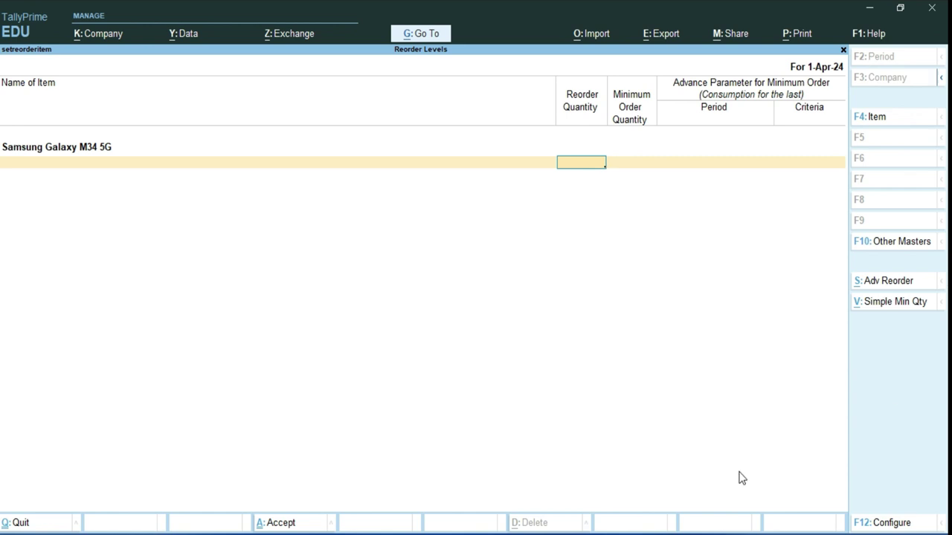
pyautogui.write('10')
pyautogui.press('Return')
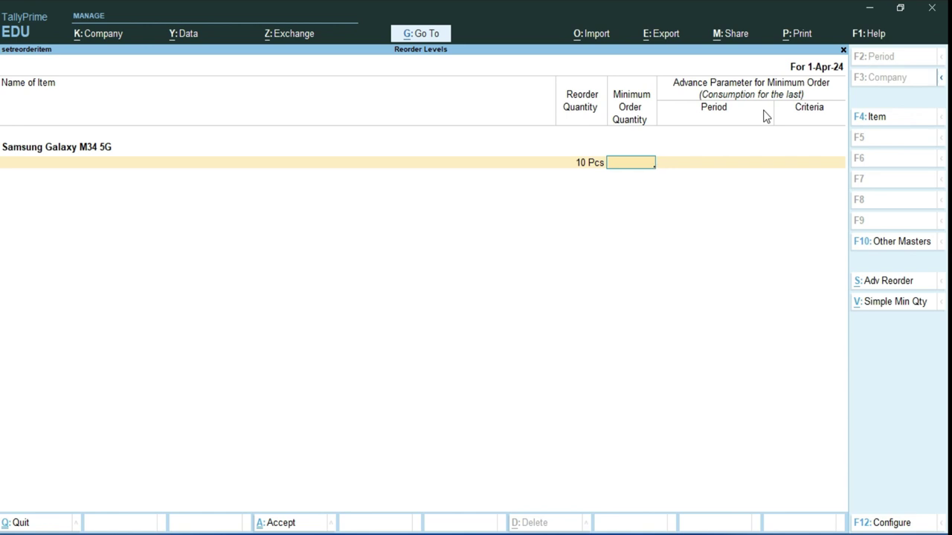
pyautogui.write('5')
pyautogui.press('Return')
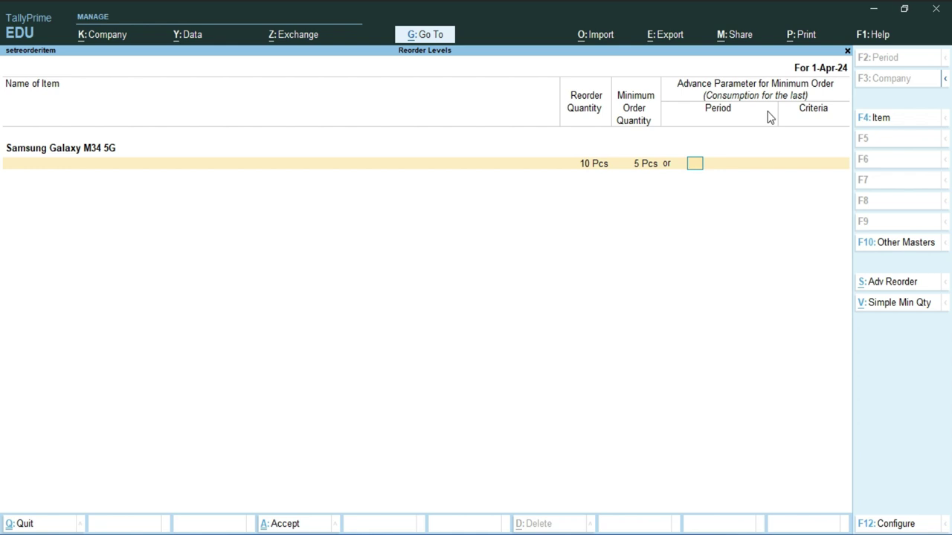
# Set the advanced minimum order parameter to 4 Days with the Higher criteria, save the reorder level, and leave master alteration
pyautogui.write('4')
pyautogui.press('Return')
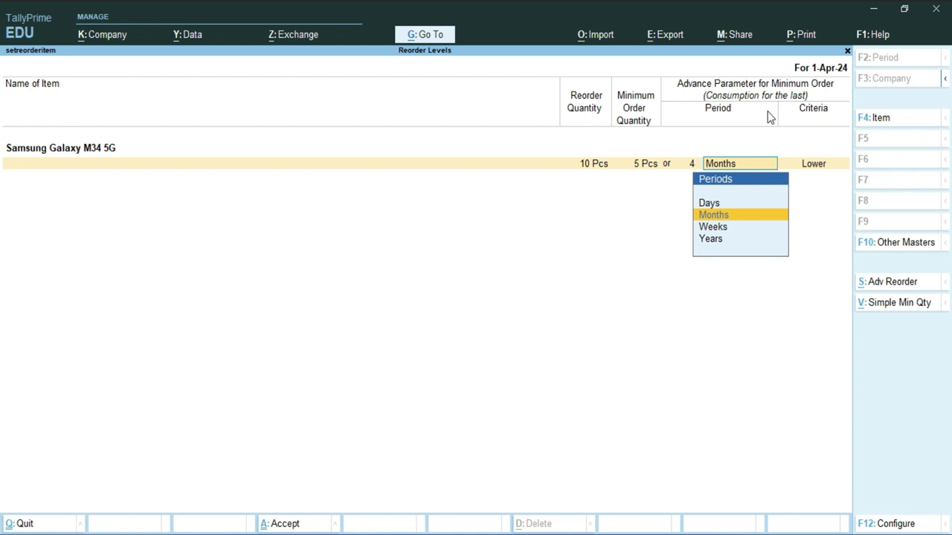
pyautogui.press('Up')
pyautogui.press('Return')
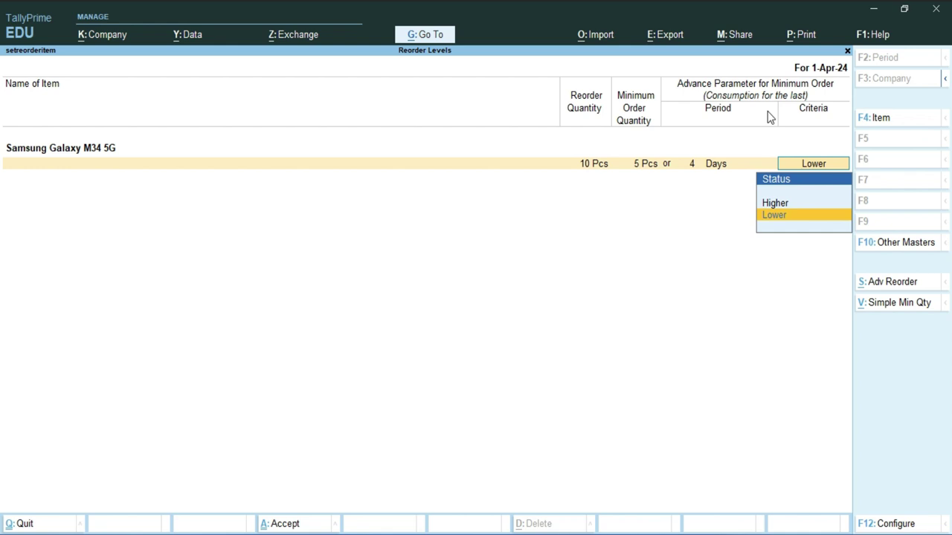
pyautogui.press('Up')
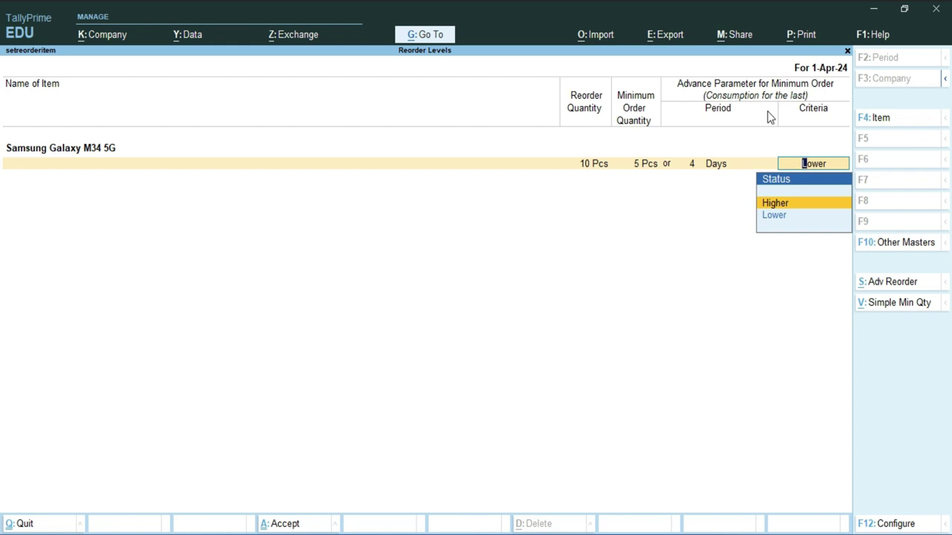
pyautogui.press('Return')
pyautogui.press('Return')
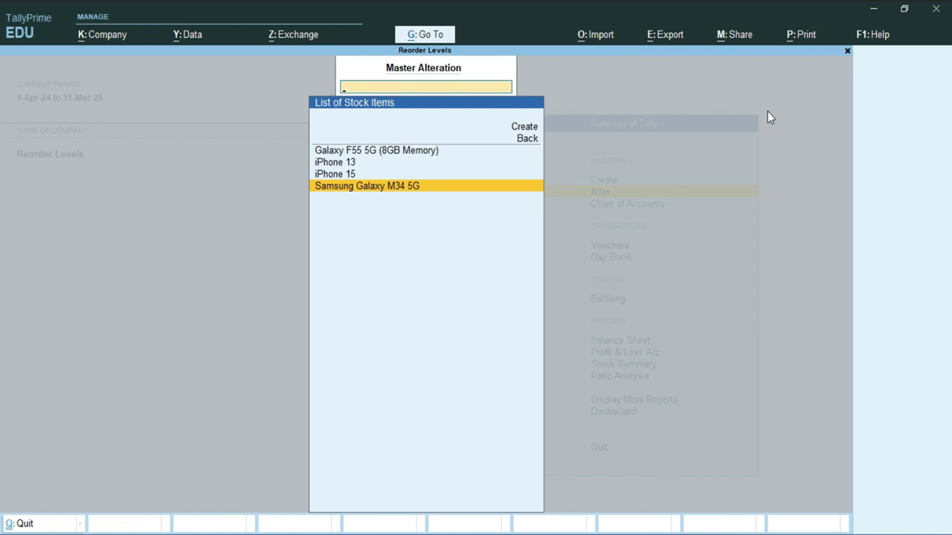
pyautogui.press('Escape')
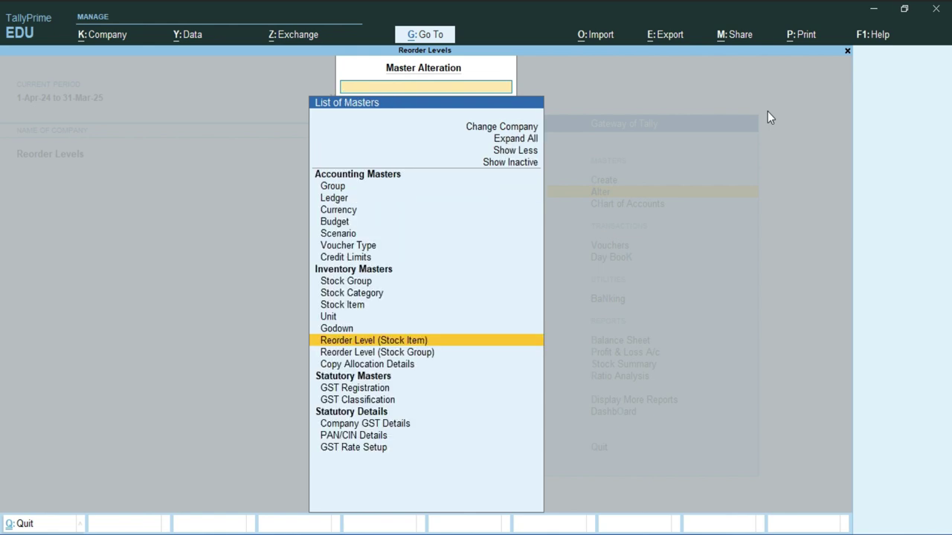
pyautogui.press('Escape')
# Start a sales order voucher and select the last customer in the ledger list as the party account
pyautogui.press('v')
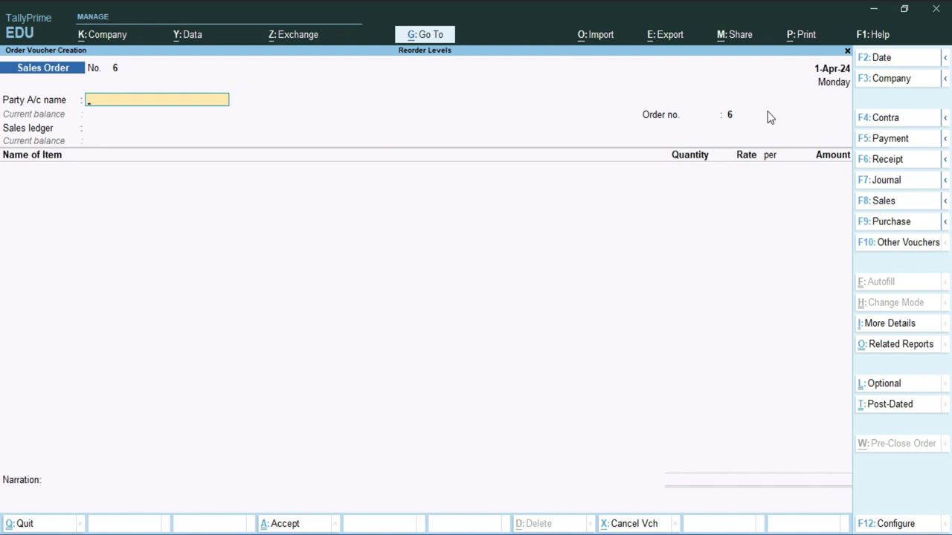
pyautogui.press('Down')
pyautogui.press('Down')
pyautogui.press('Down')
pyautogui.press('Down')
pyautogui.press('Down')
pyautogui.press('Down')
pyautogui.press('Down')
pyautogui.press('Down')
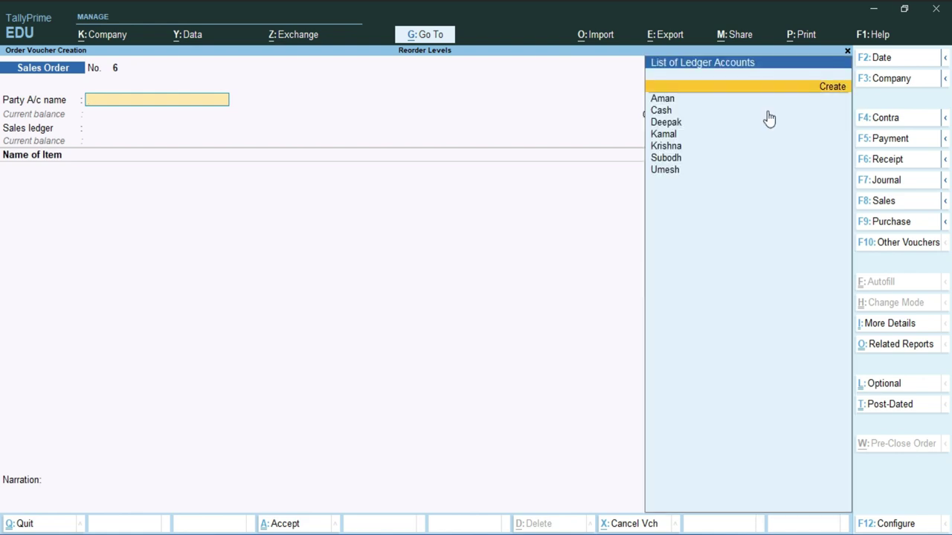
pyautogui.press('Return')
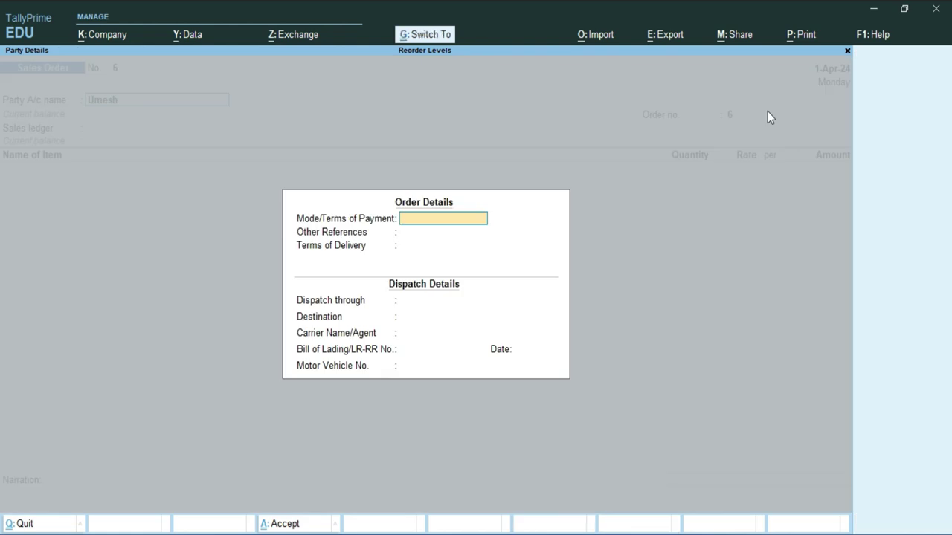
# Accept the party's order and dispatch details as blank, keep the order number, and choose Sale as the sales ledger
pyautogui.hotkey('ctrl', 'a')
pyautogui.hotkey('ctrl', 'a')
pyautogui.press('Return')
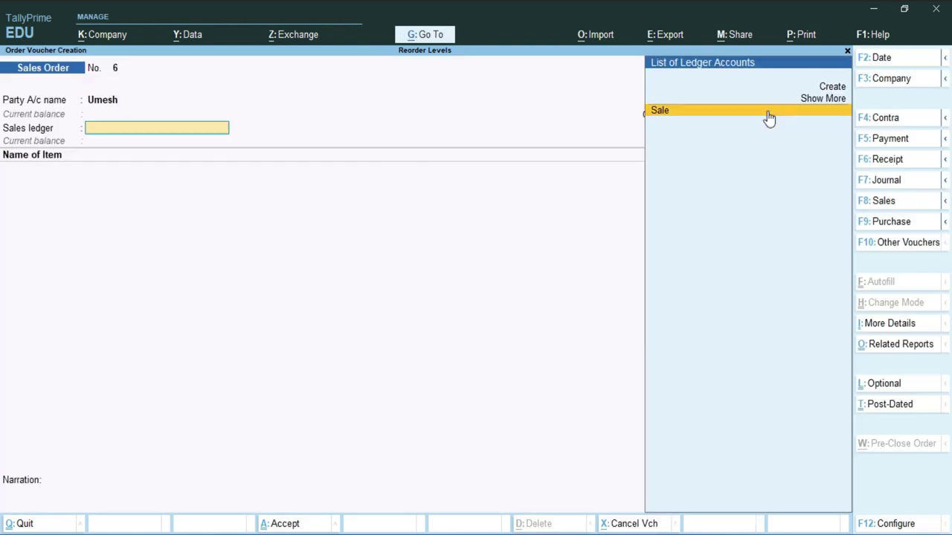
pyautogui.press('Return')
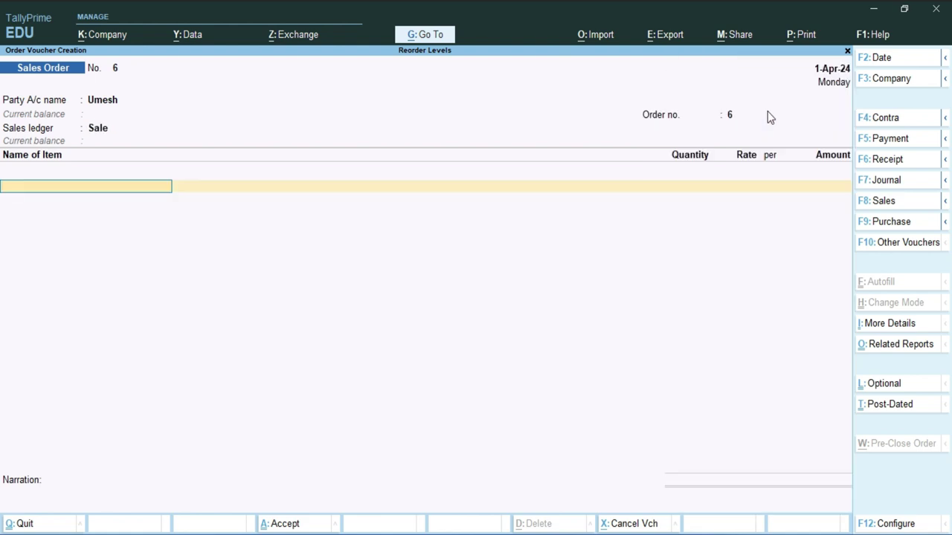
# Add Samsung Galaxy M34 5G to the sales order, due 1-Apr-24, with a quantity of 1 Pcs at a rate of 45,000
pyautogui.press('Down')
pyautogui.press('Down')
pyautogui.press('Down')
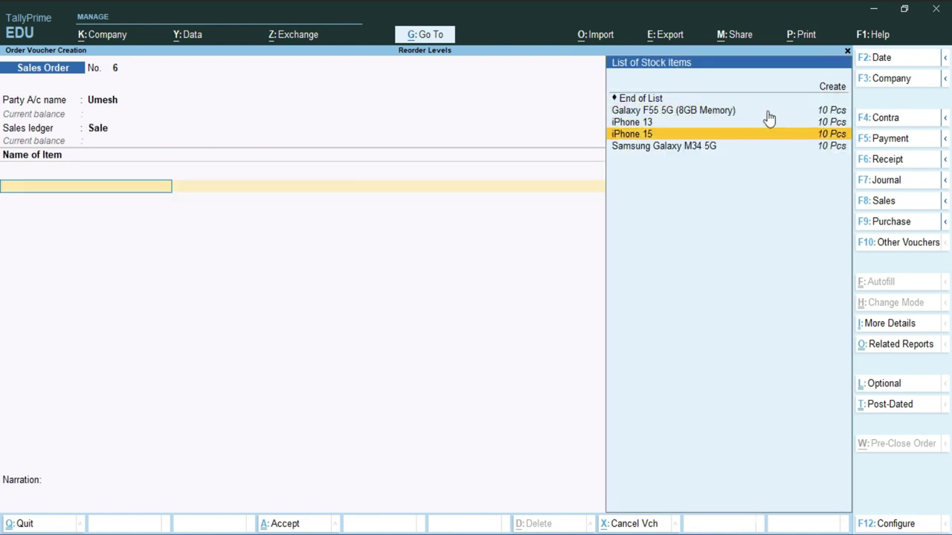
pyautogui.press('Return')
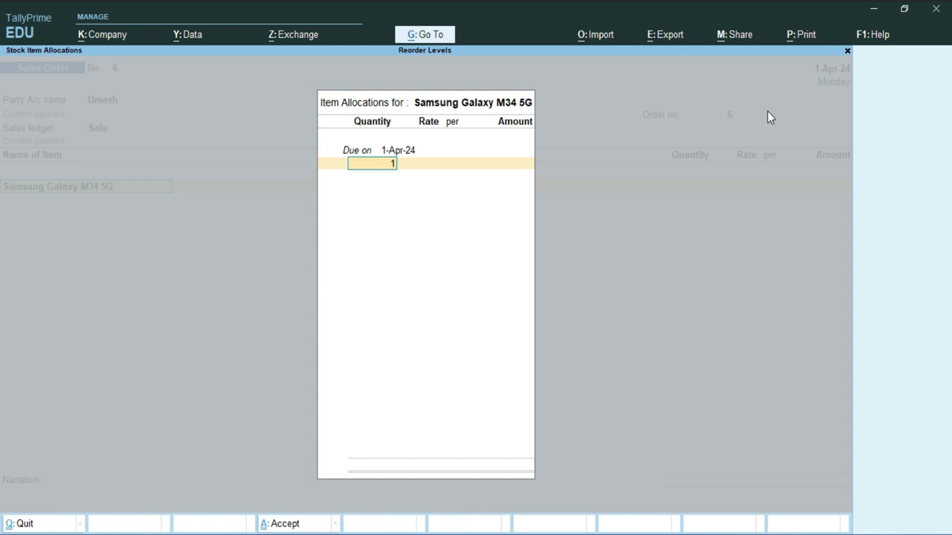
pyautogui.press('Return')
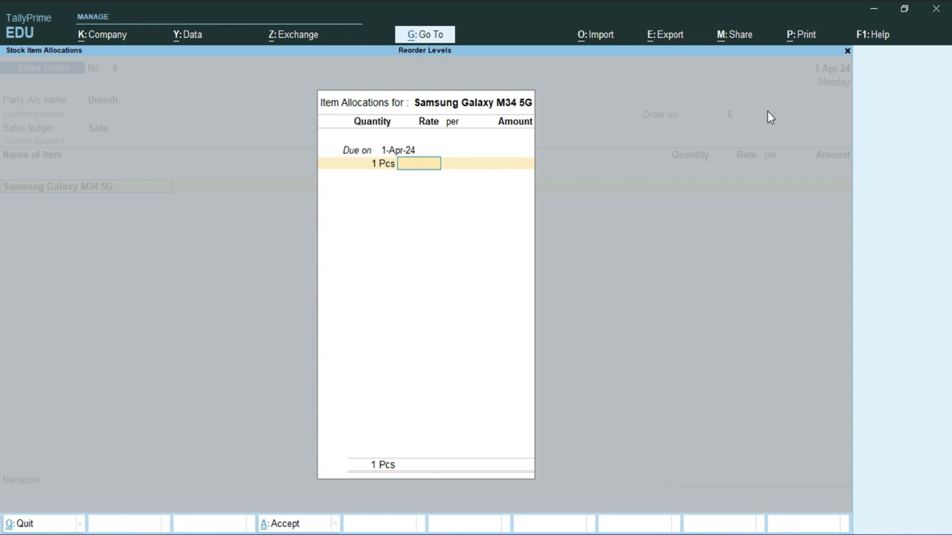
pyautogui.write('45,000')
pyautogui.press('Return')
pyautogui.press('Return')
pyautogui.press('Return')
pyautogui.press('Return')
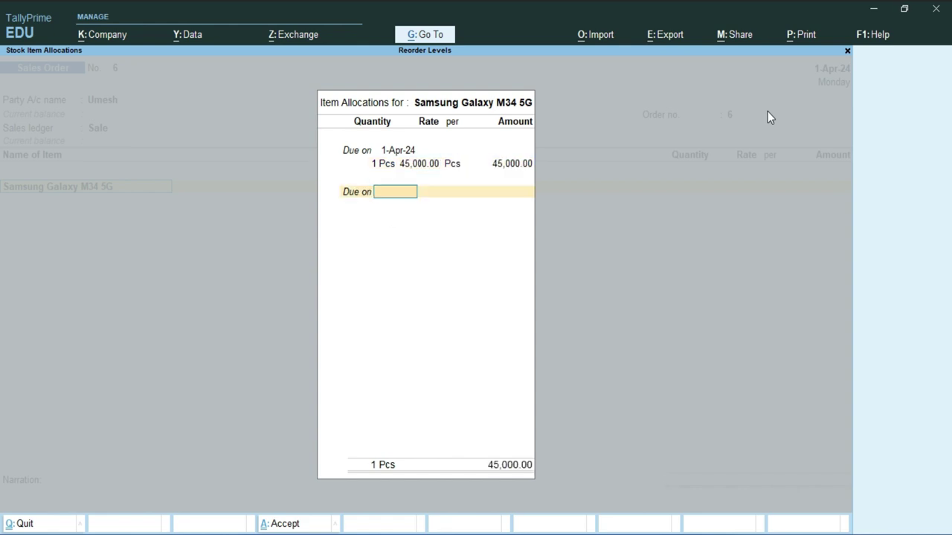
# Finish the item allocation, end the item list, and save the sales order without a narration
pyautogui.press('Return')
pyautogui.press('Return')
pyautogui.press('Return')
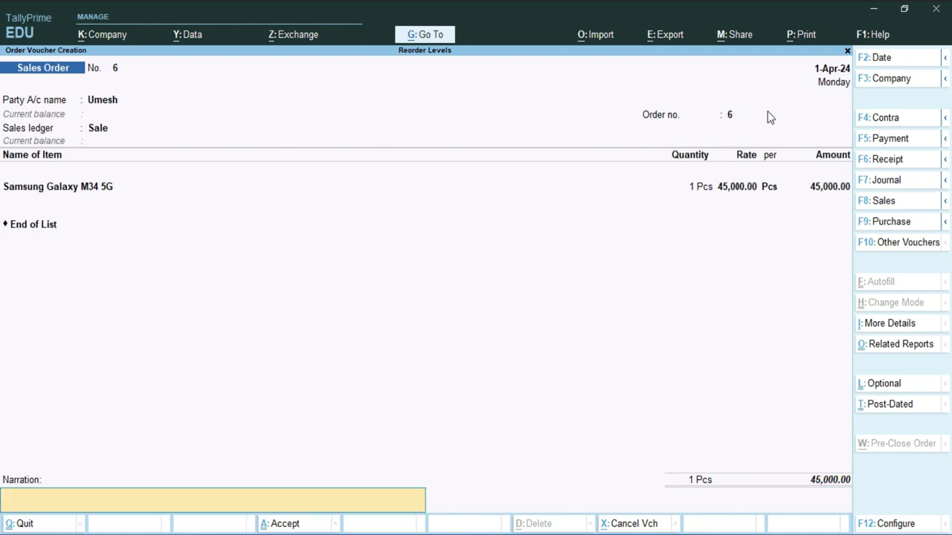
pyautogui.press('Return')
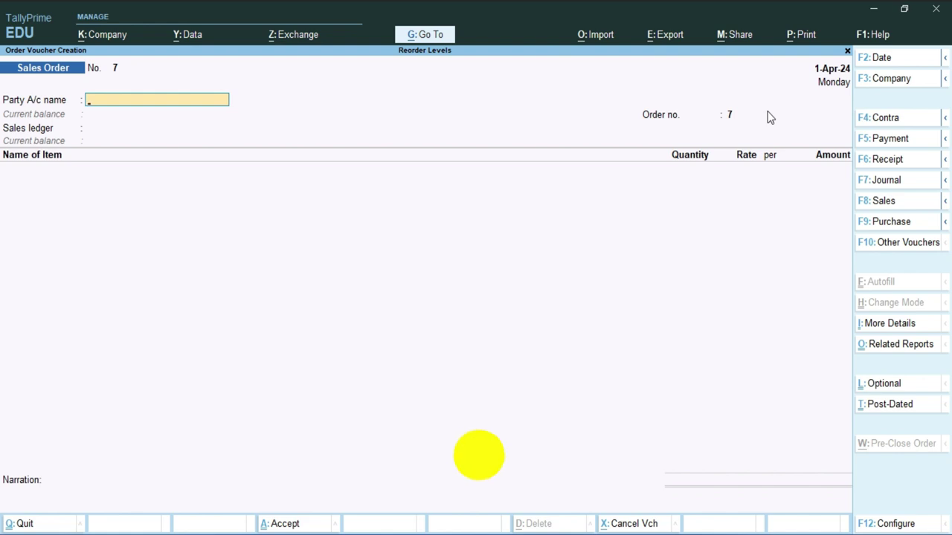
# Open the Stock Group-wise Reorder Status report for the Samsung stock group
pyautogui.press('ctrl')
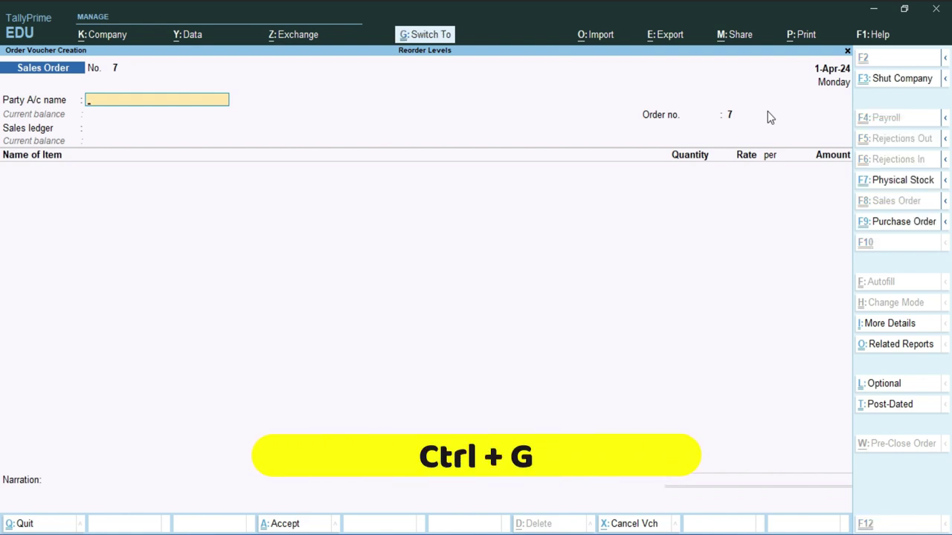
pyautogui.hotkey('ctrl', 'g')
pyautogui.write('Reo')
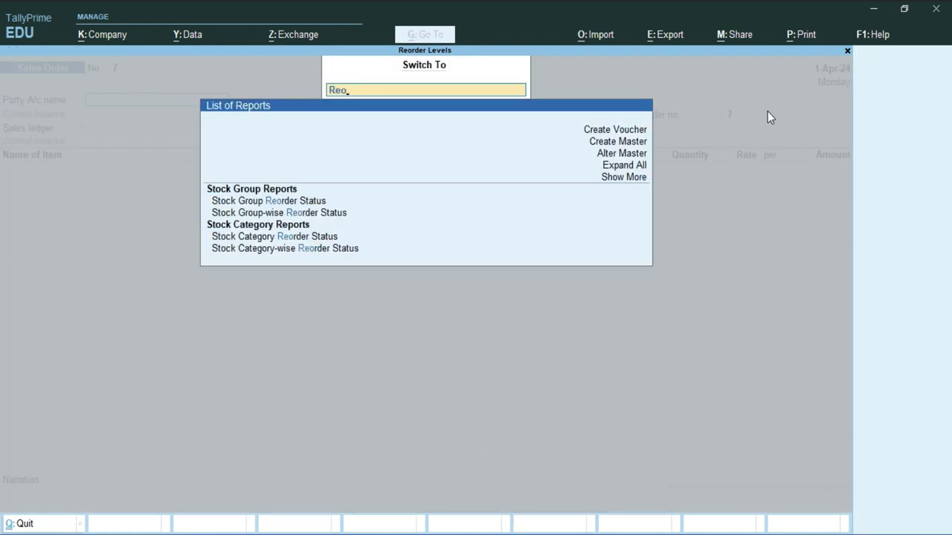
pyautogui.press('Down')
pyautogui.press('Down')
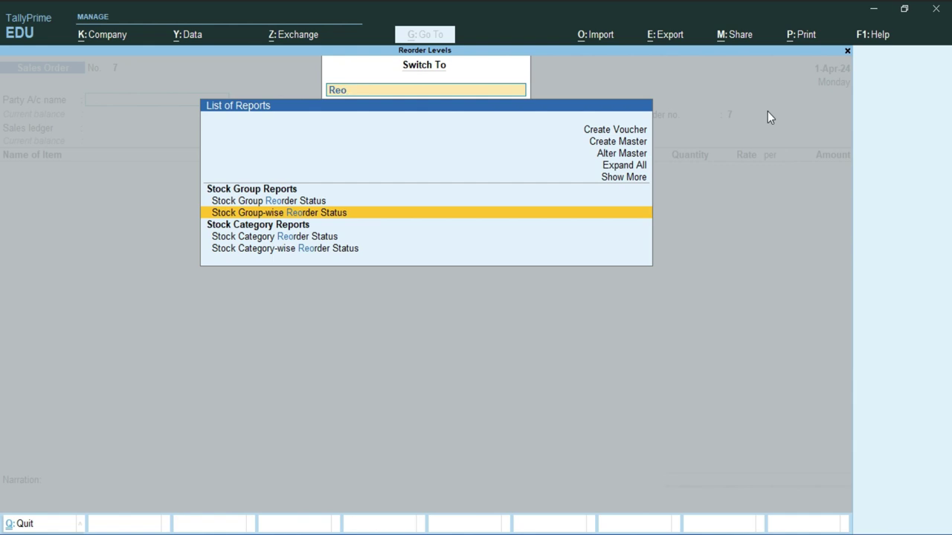
pyautogui.press('Return')
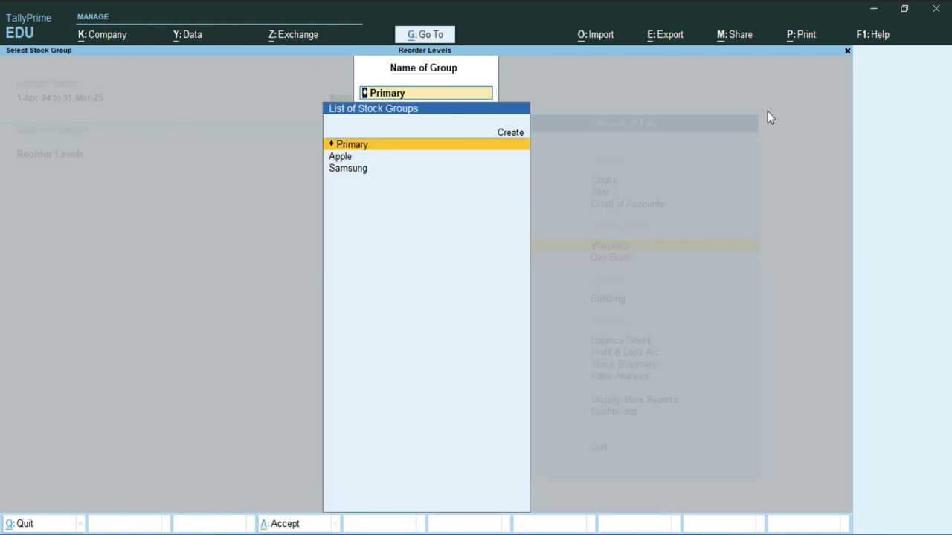
pyautogui.press('Down')
pyautogui.press('Down')
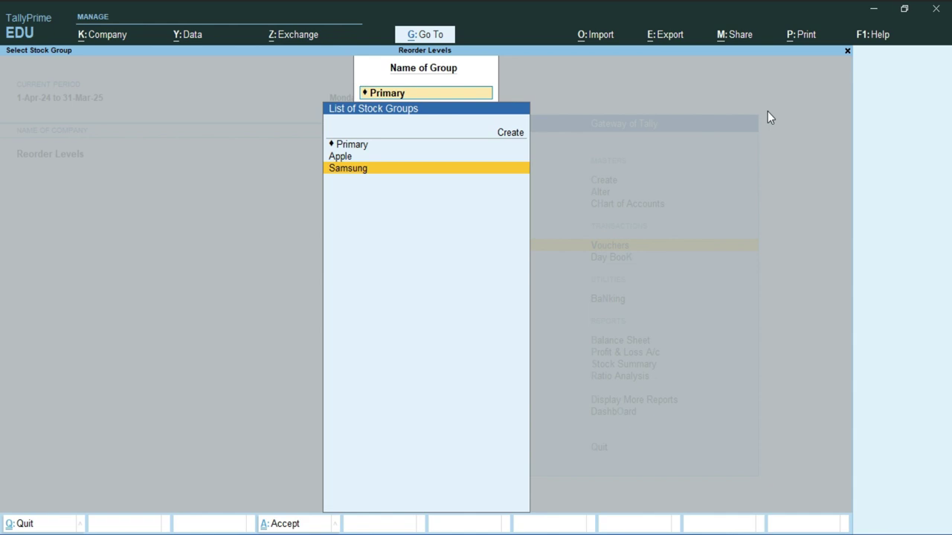
pyautogui.press('Return')
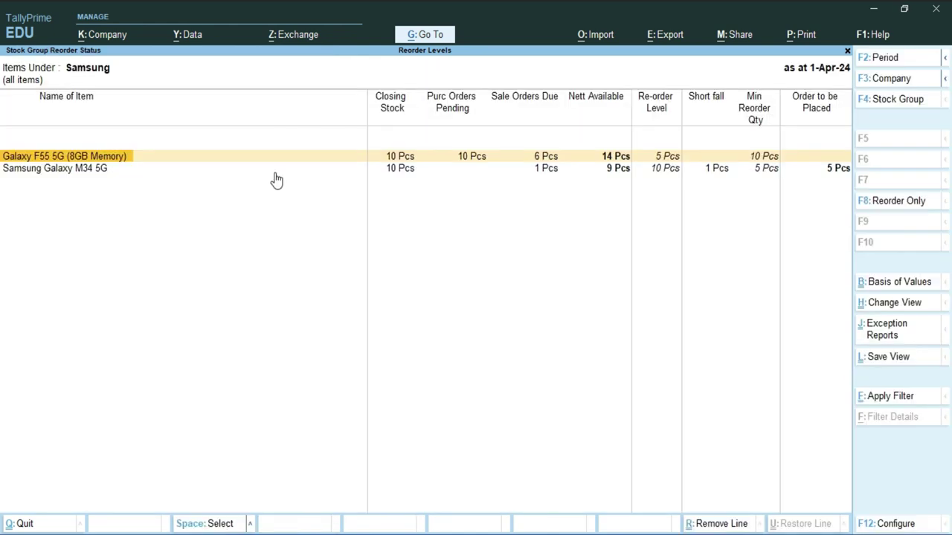
# Compare the available quantity, shortfall, and order to be placed for Samsung Galaxy M34 5G, and close the report
pyautogui.click(407, 155)
pyautogui.click(405, 168)
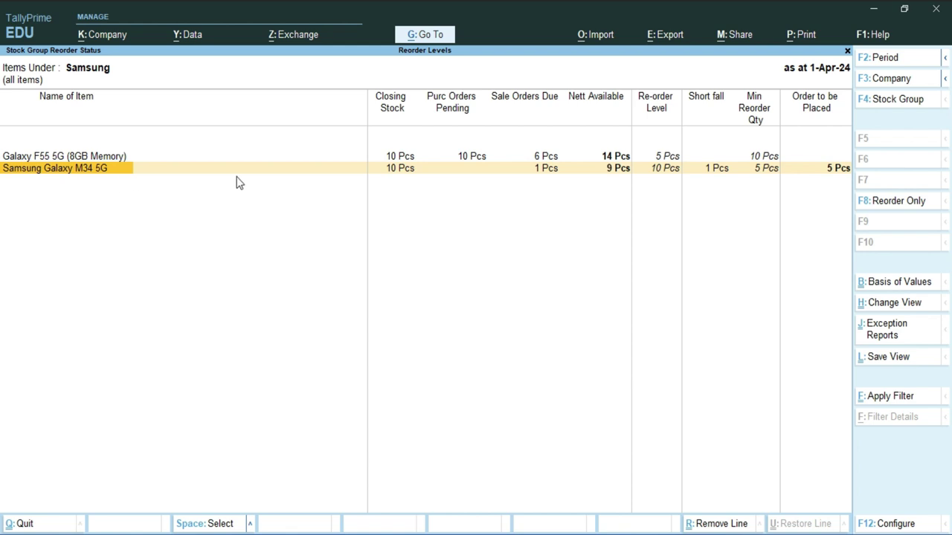
pyautogui.click(406, 172)
pyautogui.press('Escape')
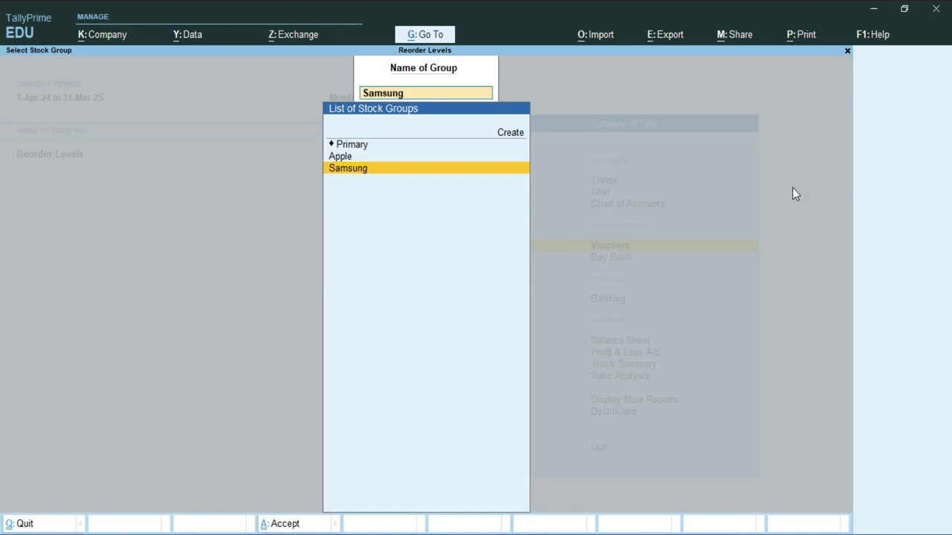
pyautogui.press('Escape')
# Reopen voucher entry and change the voucher type to Purchase Order, showing the inactive voucher types in the list
pyautogui.press('Return')
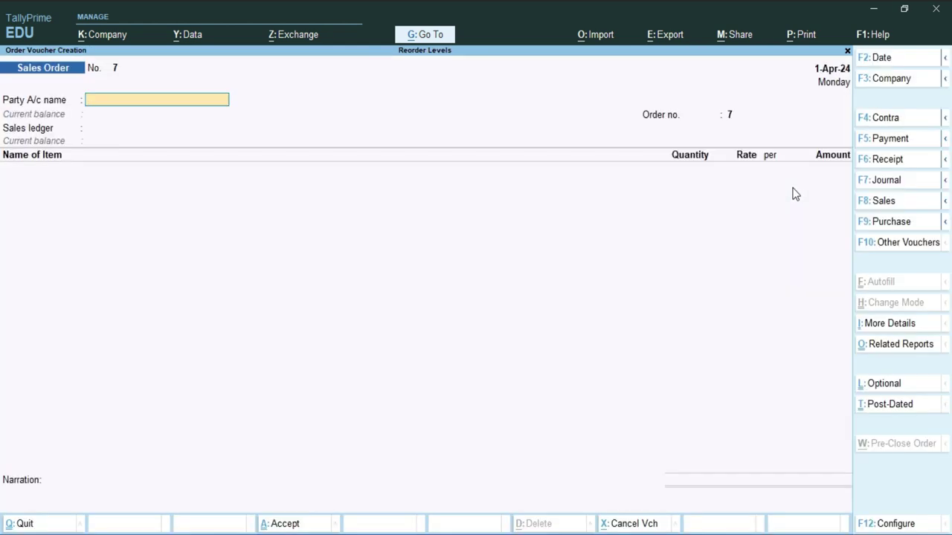
pyautogui.click(917, 245)
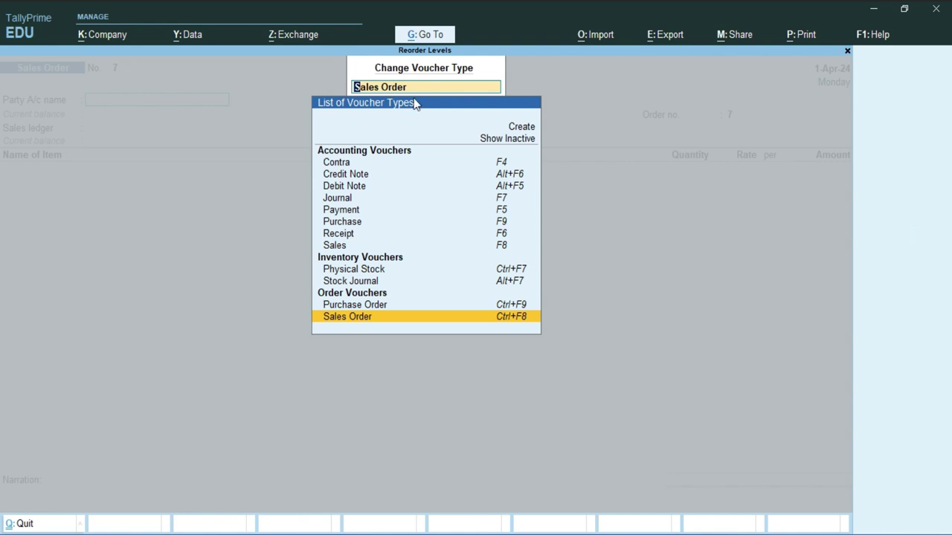
pyautogui.click(484, 140)
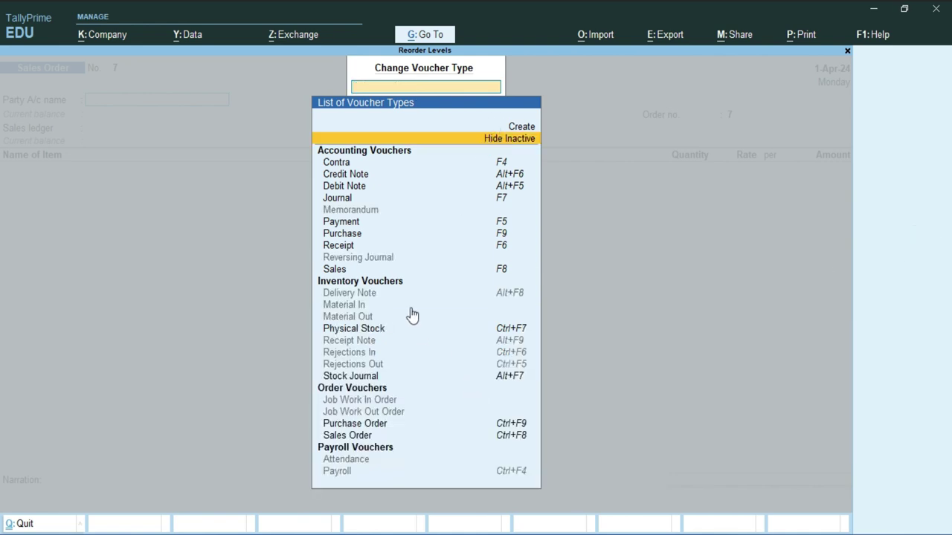
pyautogui.press('Down')
pyautogui.press('Down')
pyautogui.press('Down')
pyautogui.click(389, 426)
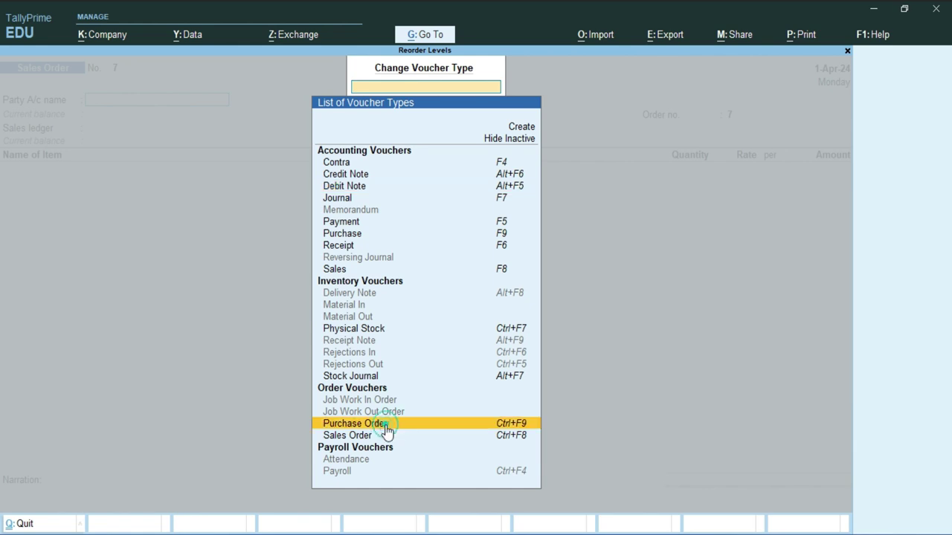
pyautogui.click(386, 428)
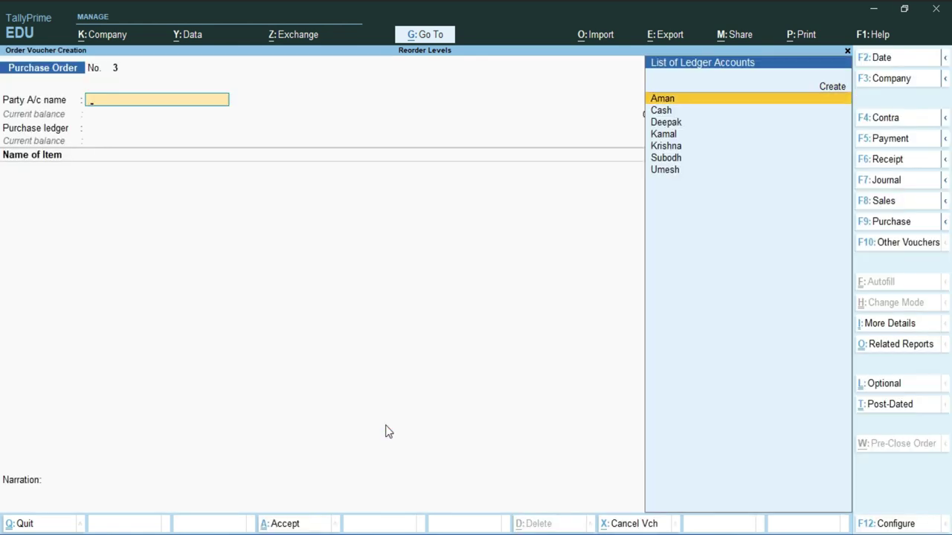
# Select the first supplier in the ledger list, accept blank order details, keep order number 3, and use the Purchase ledger
pyautogui.press('Return')
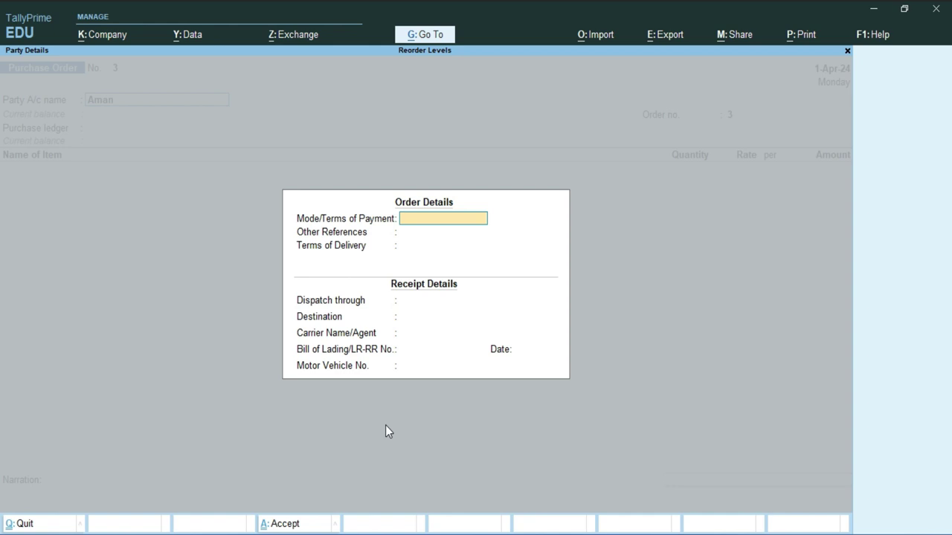
pyautogui.hotkey('ctrl', 'a')
pyautogui.hotkey('ctrl', 'a')
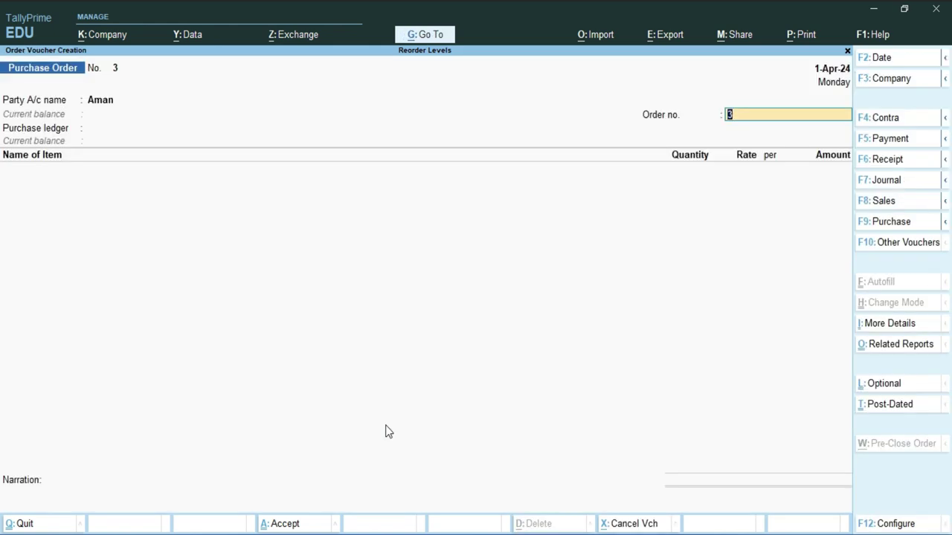
pyautogui.press('Return')
pyautogui.press('Return')
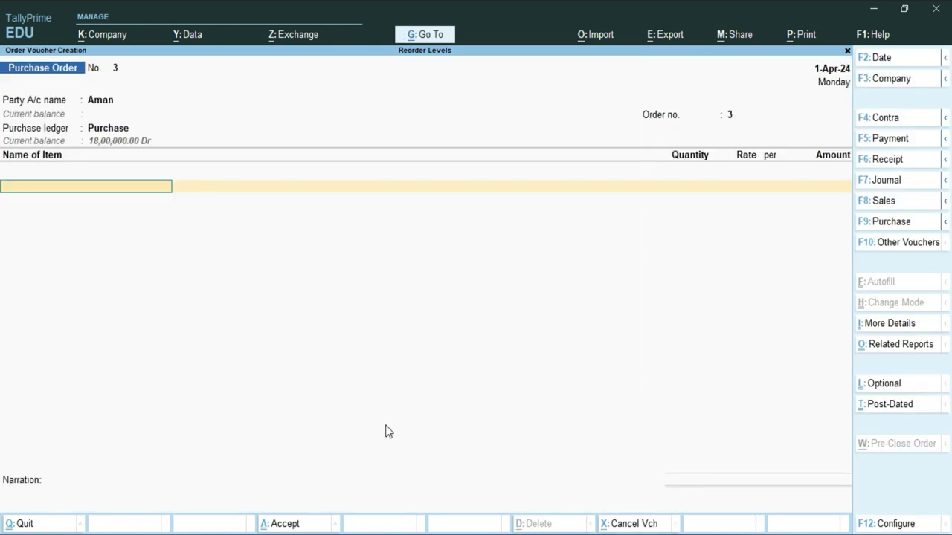
# Add 5 Pcs of Samsung Galaxy M34 5G at a rate of 30,000.00 to the purchase order and save the voucher
pyautogui.press('Down')
pyautogui.press('Down')
pyautogui.press('Down')
pyautogui.press('Down')
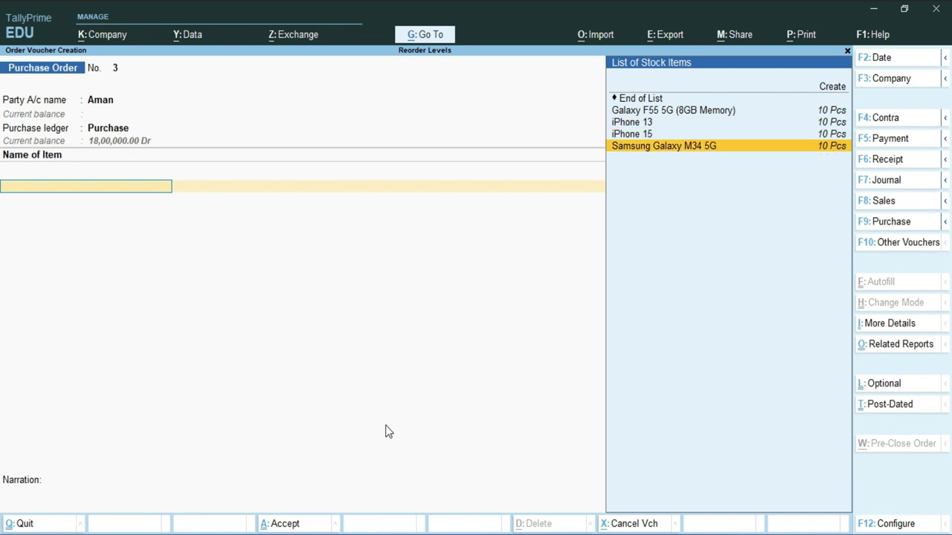
pyautogui.press('Return')
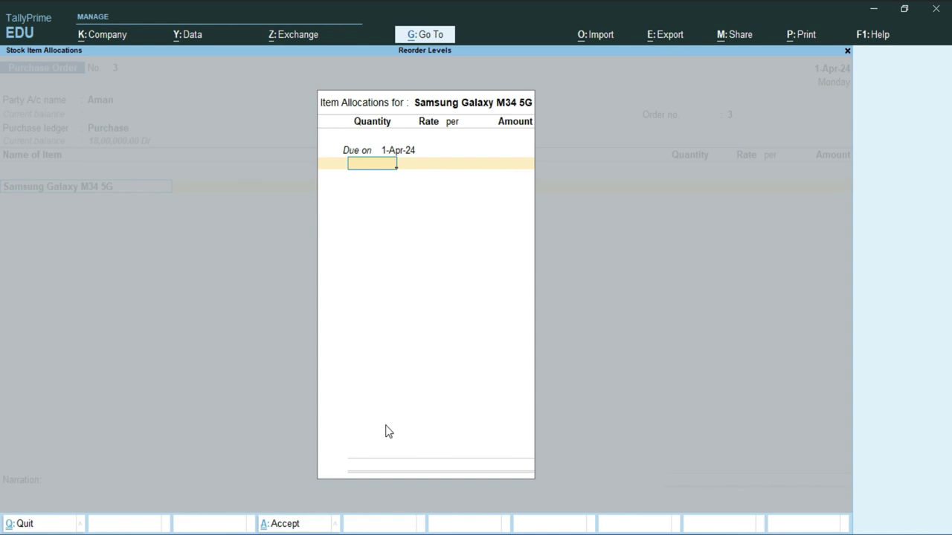
pyautogui.write('5')
pyautogui.press('Return')
pyautogui.press('Return')
pyautogui.press('Return')
pyautogui.press('Return')
pyautogui.press('Return')
pyautogui.press('Return')
pyautogui.press('Return')
pyautogui.press('Return')
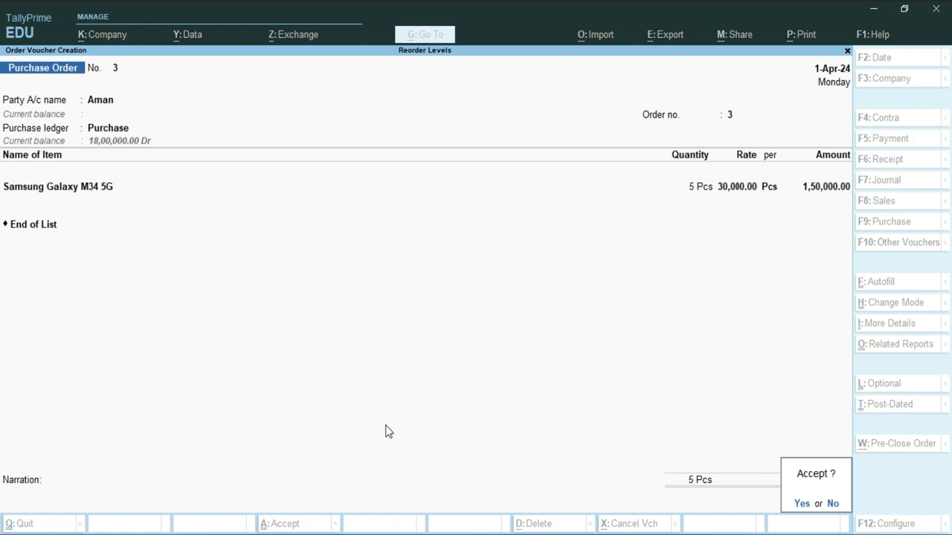
pyautogui.press('Return')
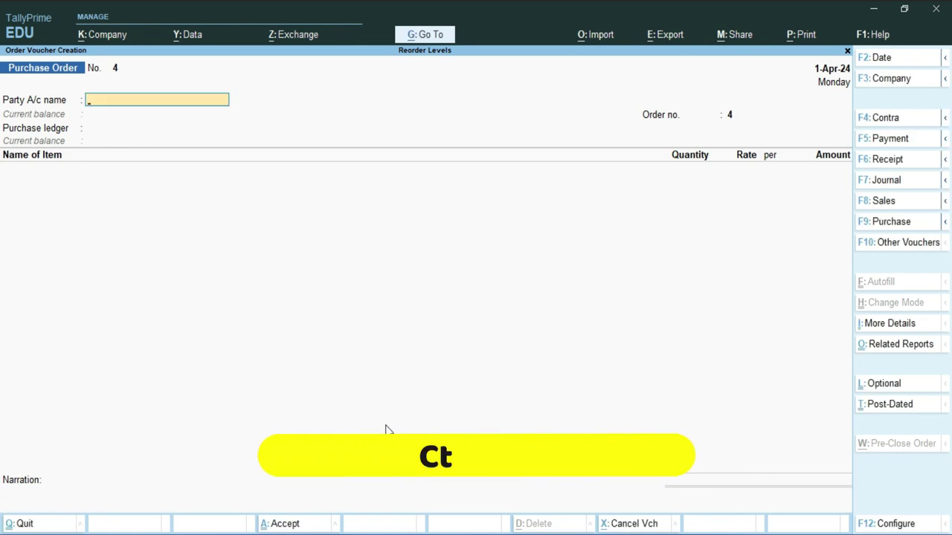
# Open the Stock Group-wise Reorder Status report for the Samsung group and check the pending purchase orders and nett available quantity of Samsung Galaxy M34 5G
pyautogui.press('ctrl')
pyautogui.hotkey('ctrl', 'g')
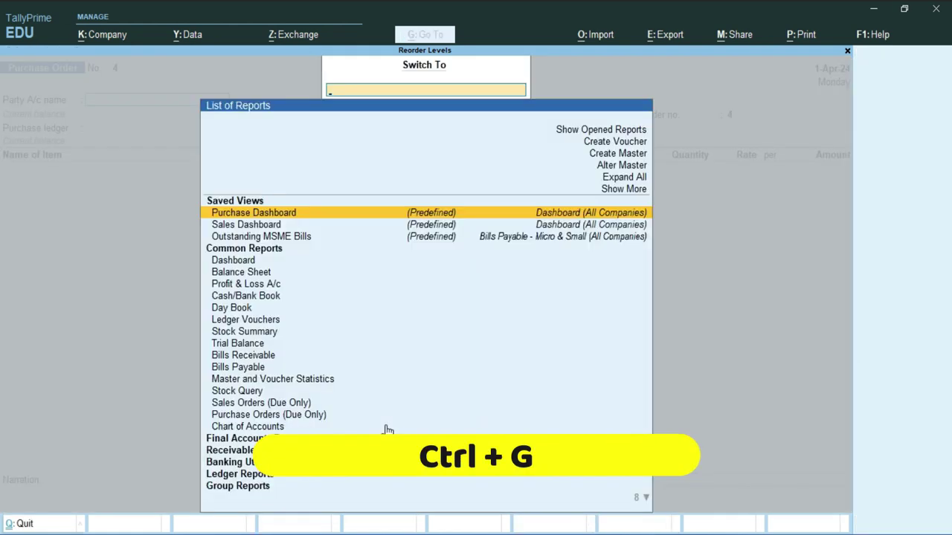
pyautogui.write('Reo')
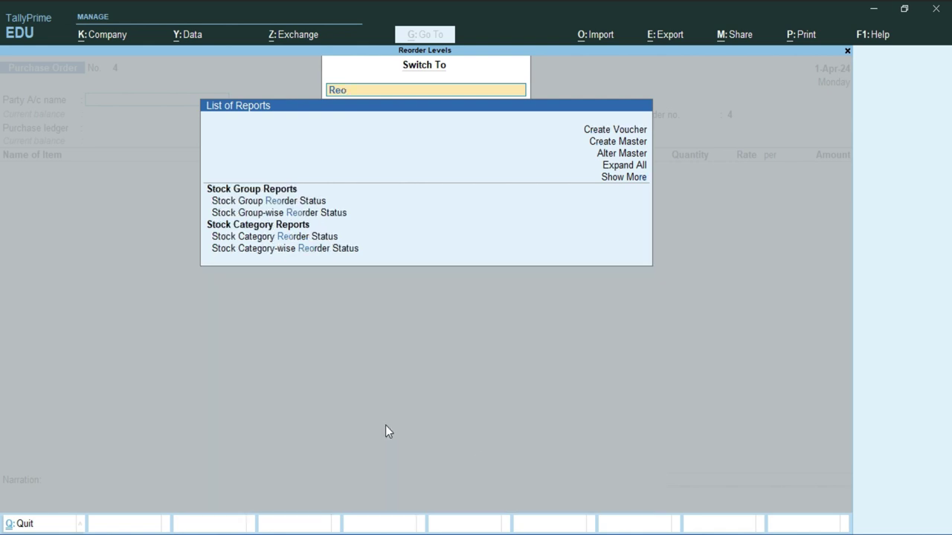
pyautogui.press('Down')
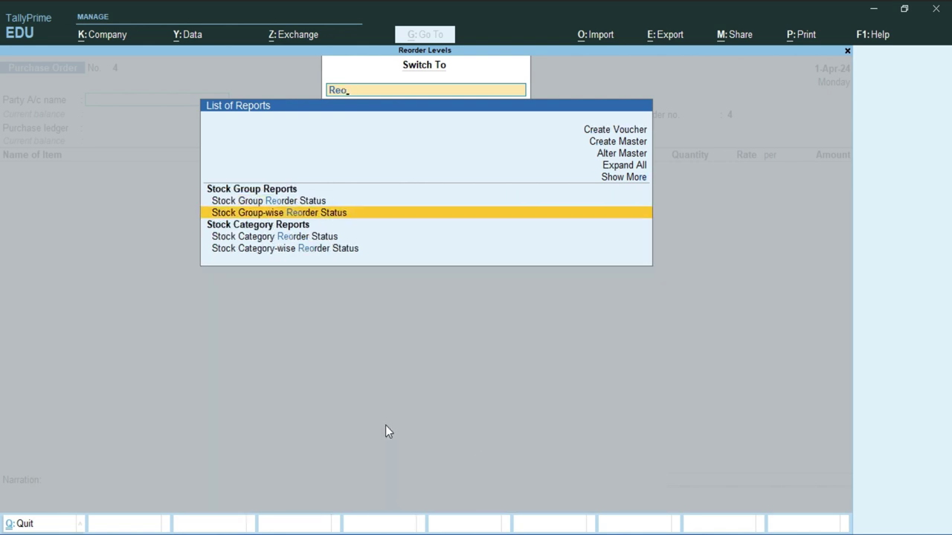
pyautogui.press('Return')
pyautogui.press('Down')
pyautogui.press('Down')
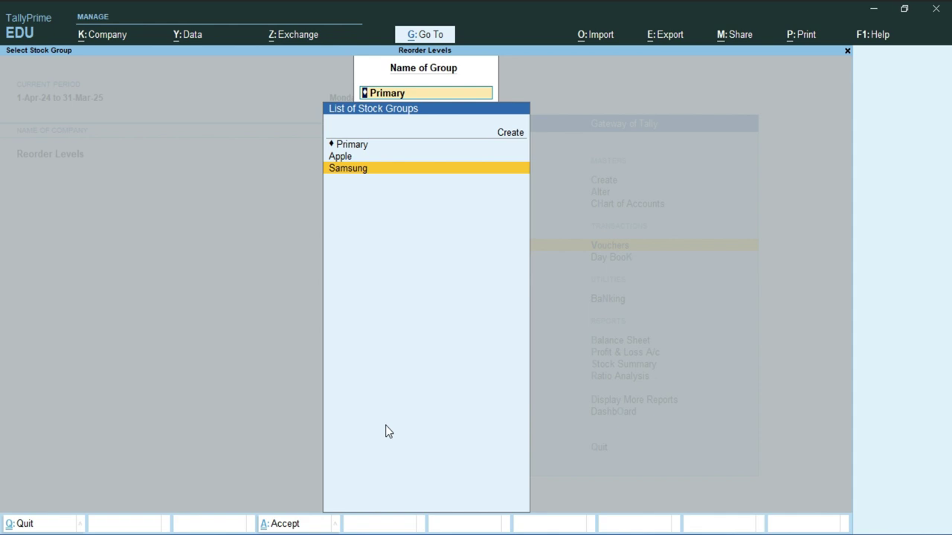
pyautogui.press('Return')
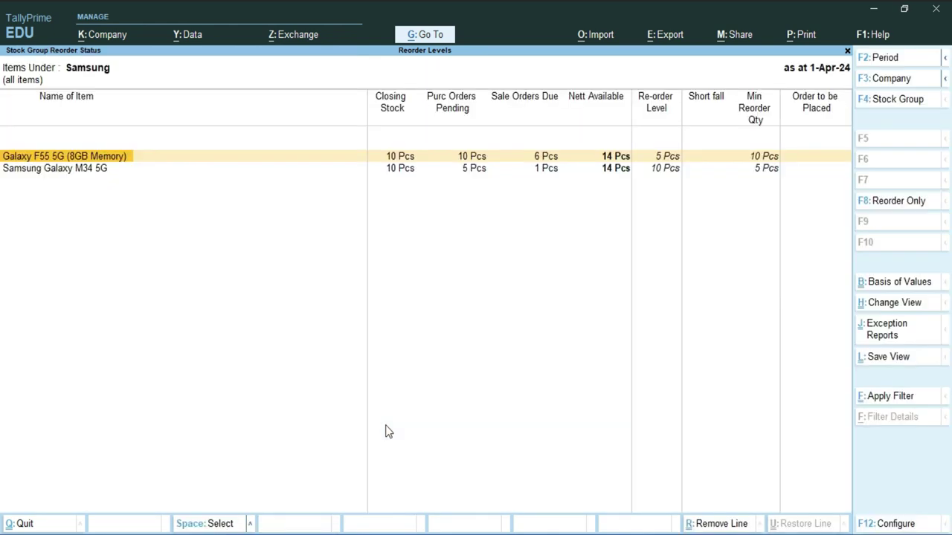
pyautogui.press('Down')
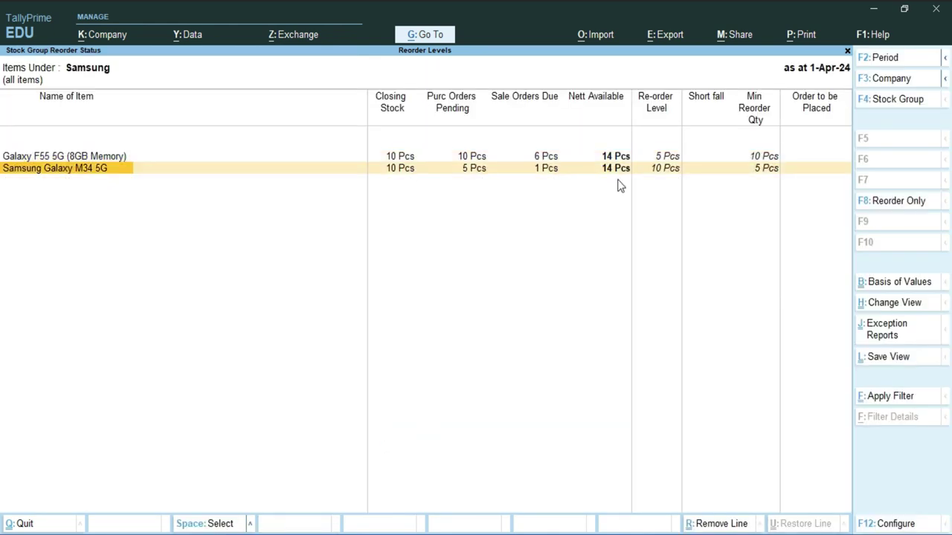